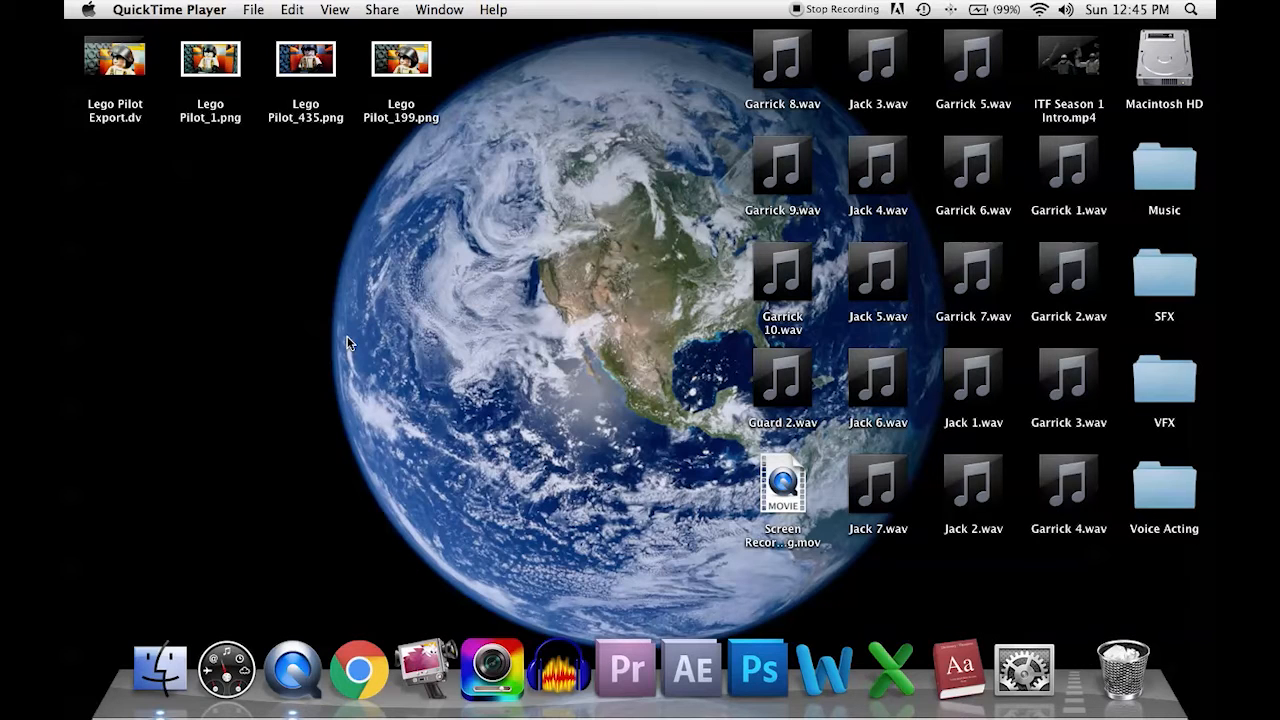
Step: Launch Photoshop
click(765, 680)
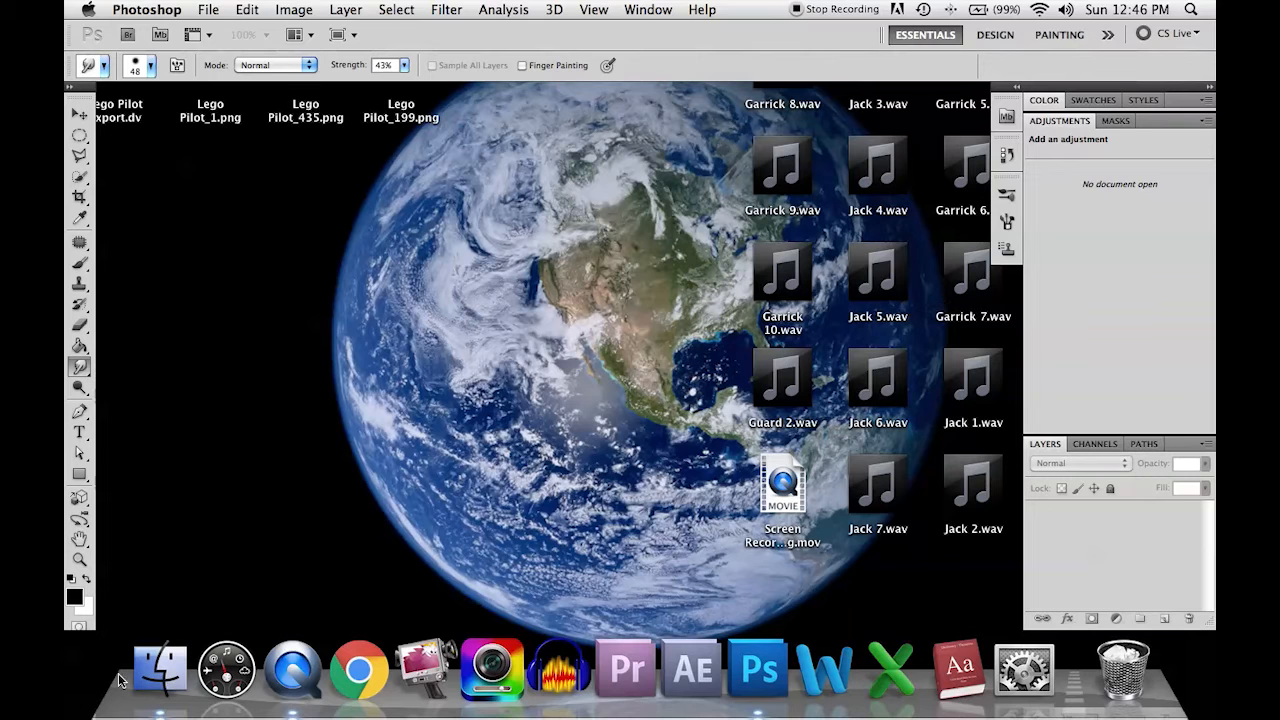
Step: View the image TheAdventureHogs S1-E3thumbnail.png from the Pictures folder, then quit Preview and close the Finder window
click(166, 672)
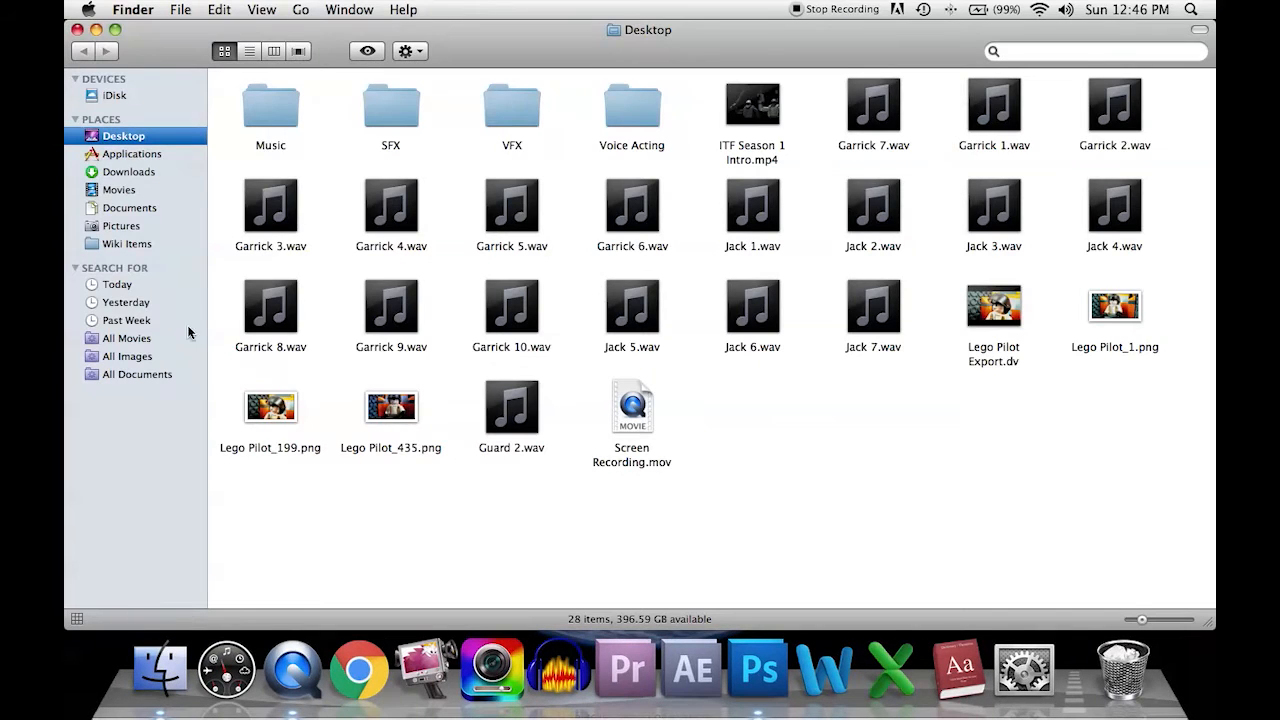
click(140, 247)
click(136, 228)
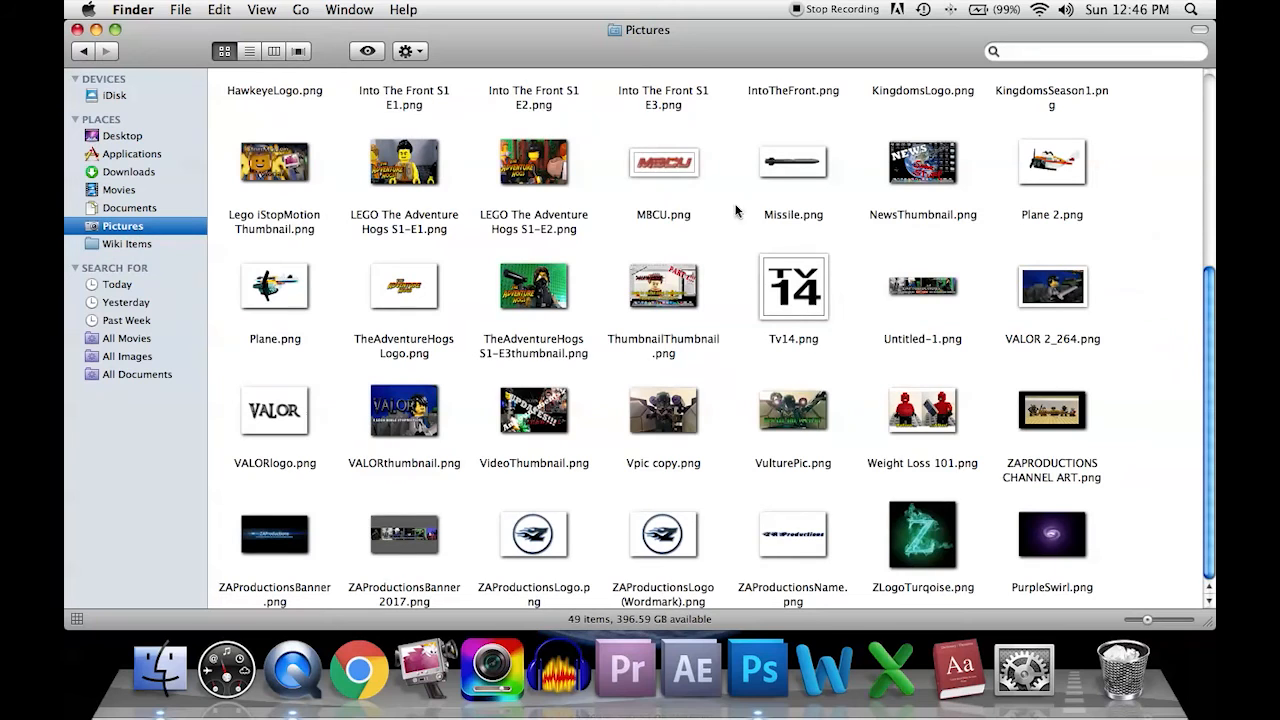
double_click(534, 306)
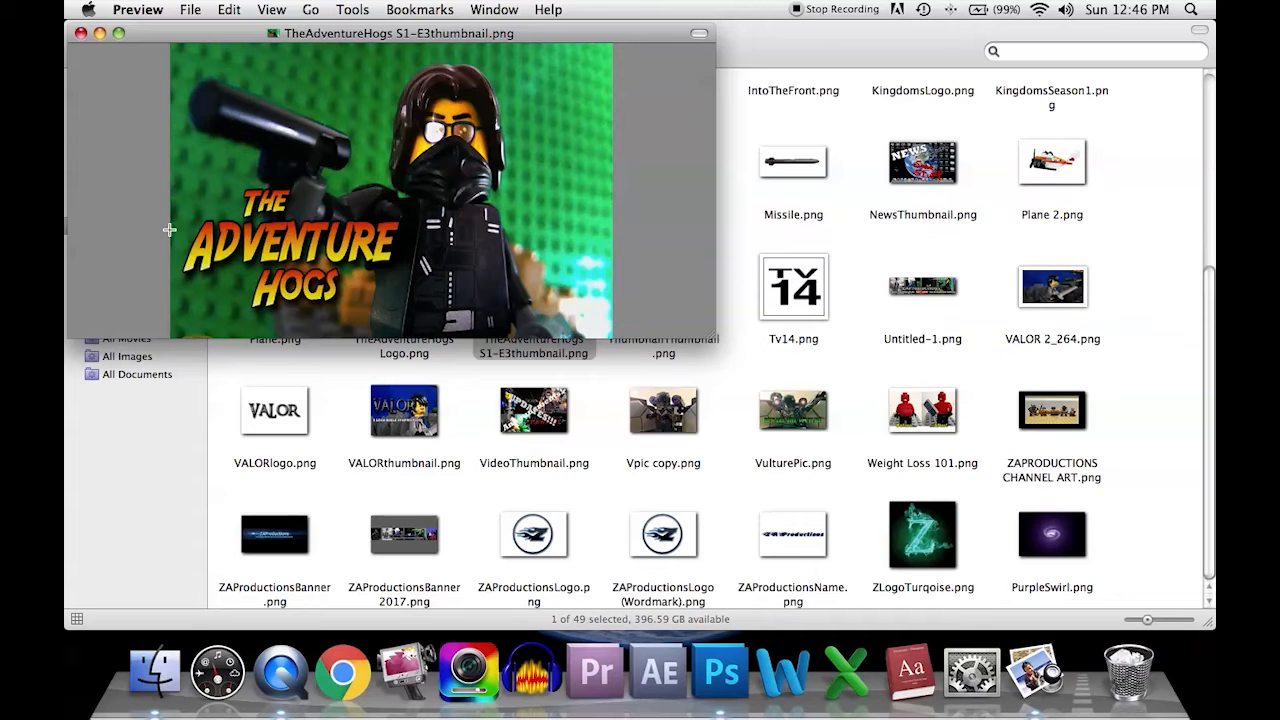
click(82, 34)
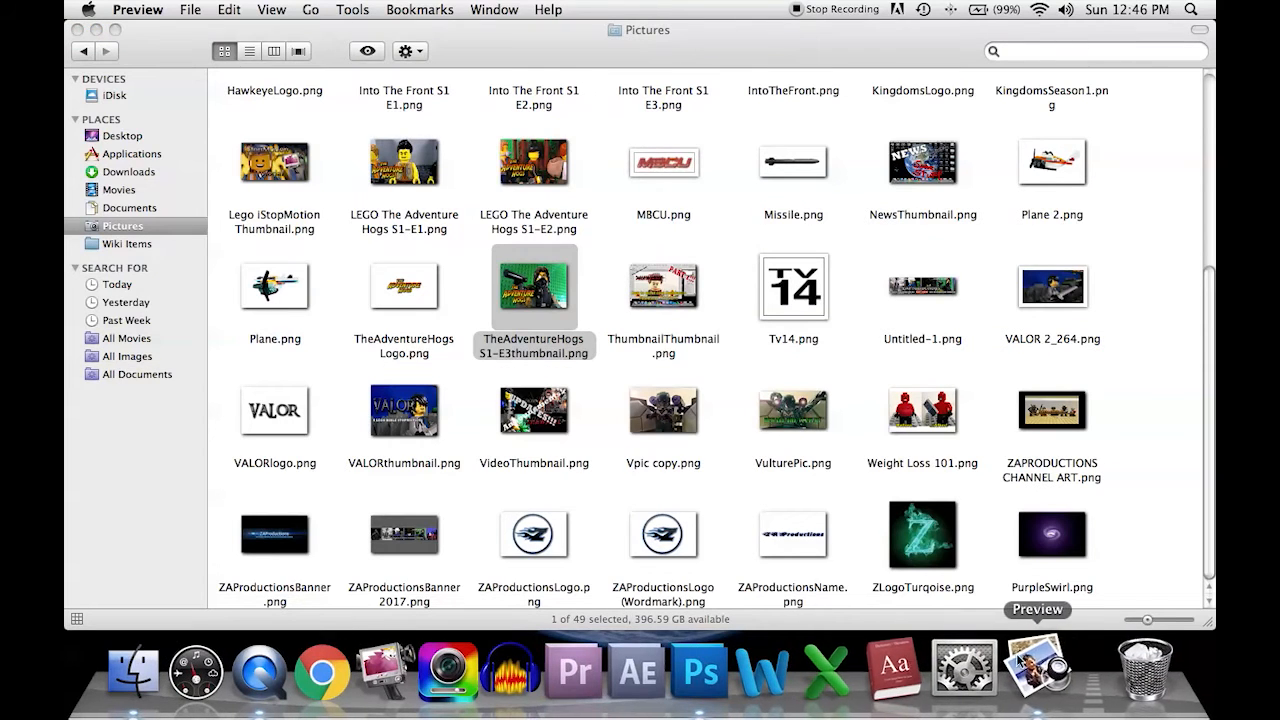
right_click(1035, 668)
click(1040, 600)
click(77, 30)
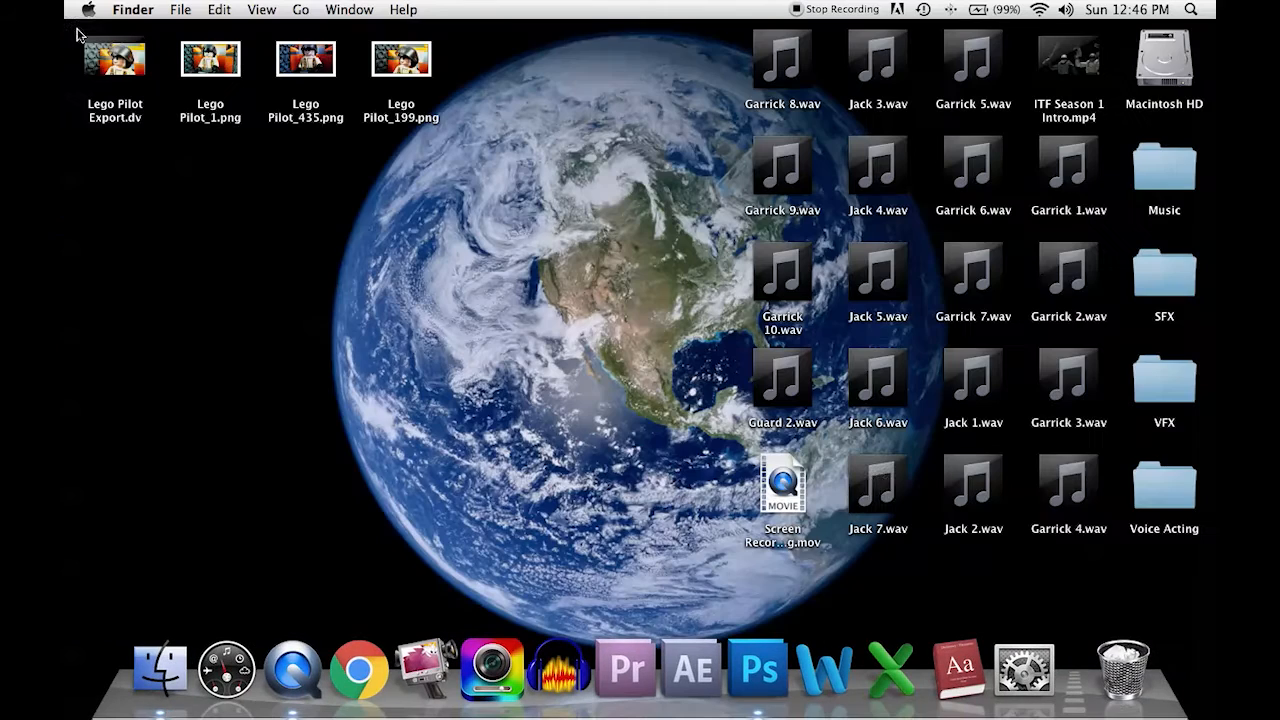
Step: Switch to Photoshop, create a 720 × 480 pixel RGB document at 72 pixels/inch with a white background, and enlarge its window
click(758, 641)
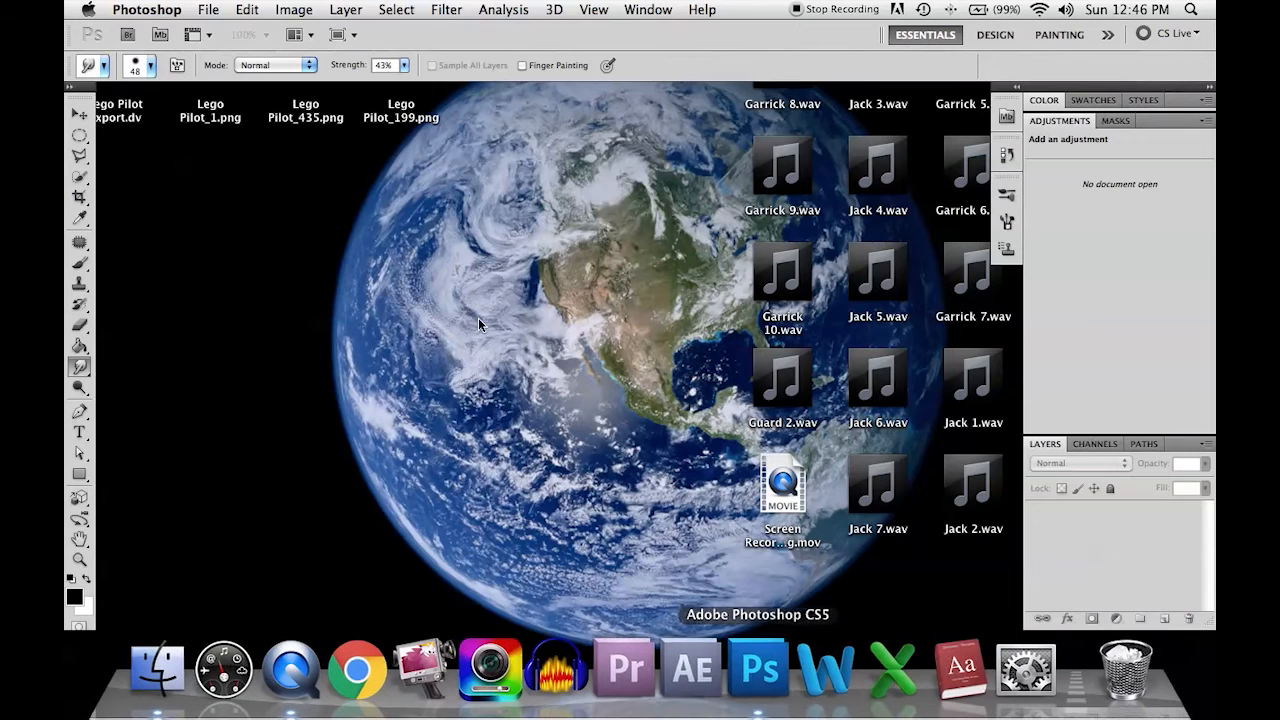
click(210, 9)
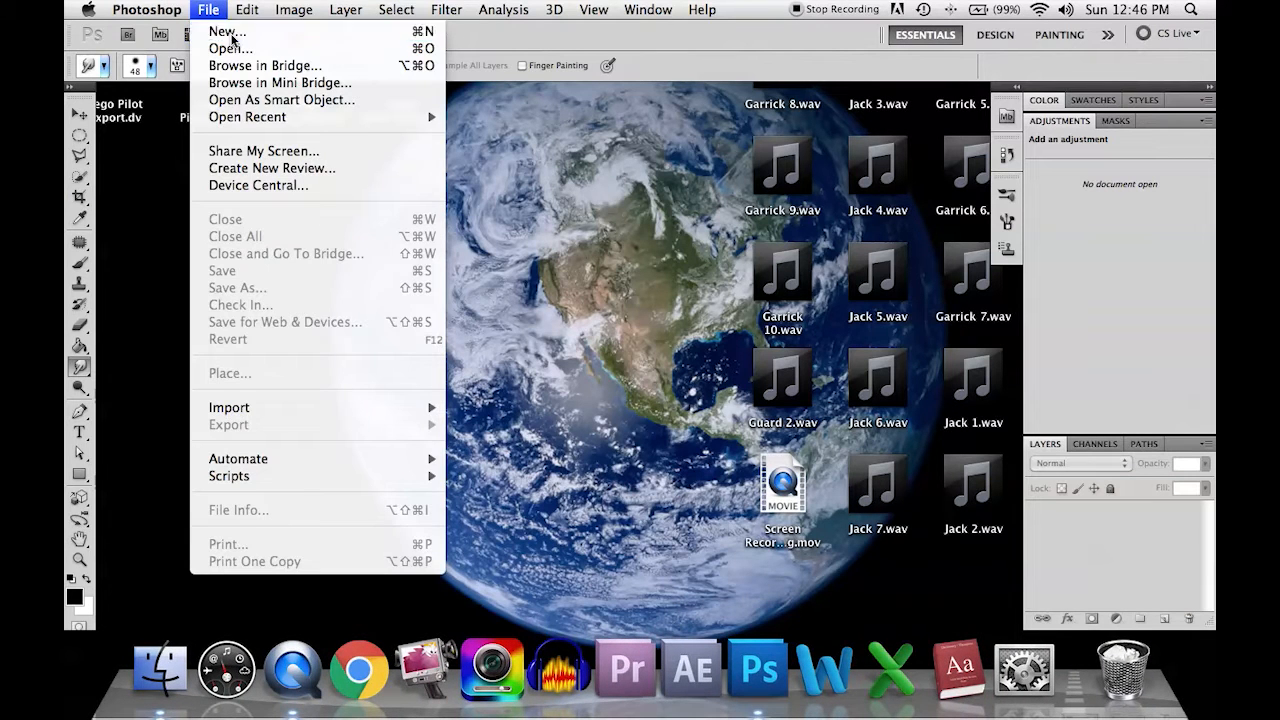
click(227, 31)
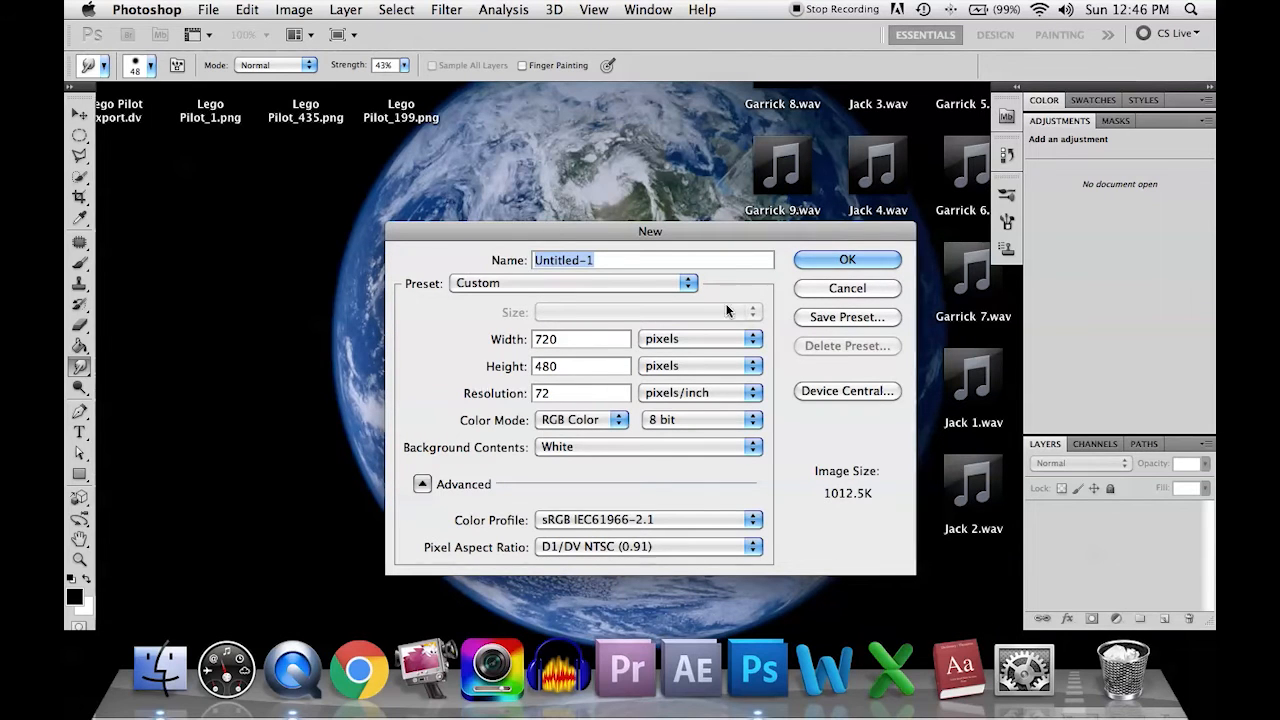
click(813, 259)
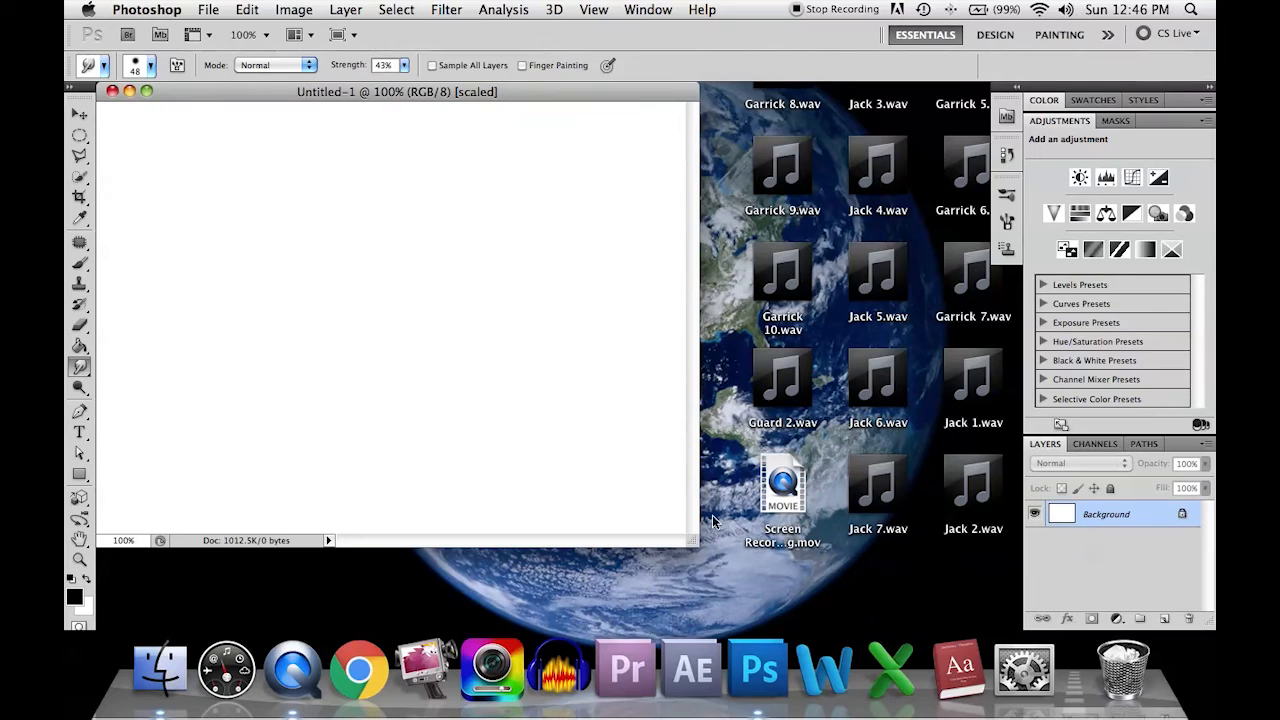
drag(693, 544, 939, 581)
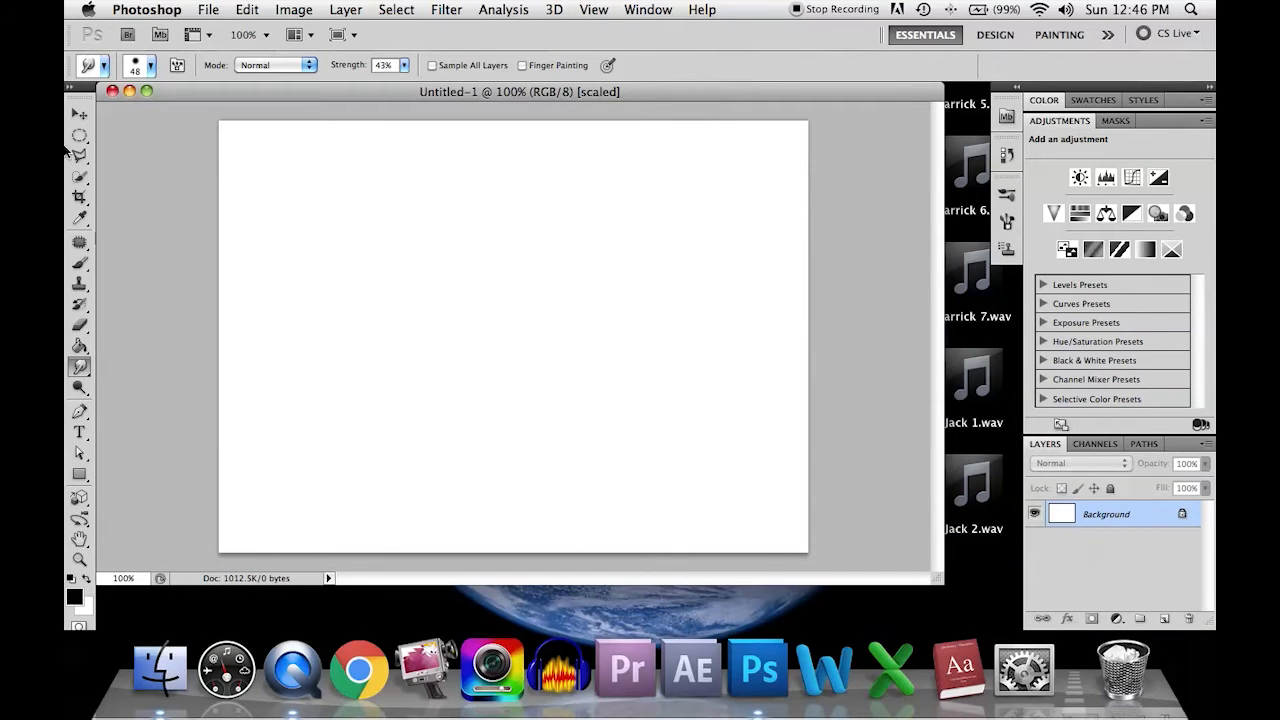
Step: Activate the Type tool, browse the available fonts and choose Blazed
click(80, 433)
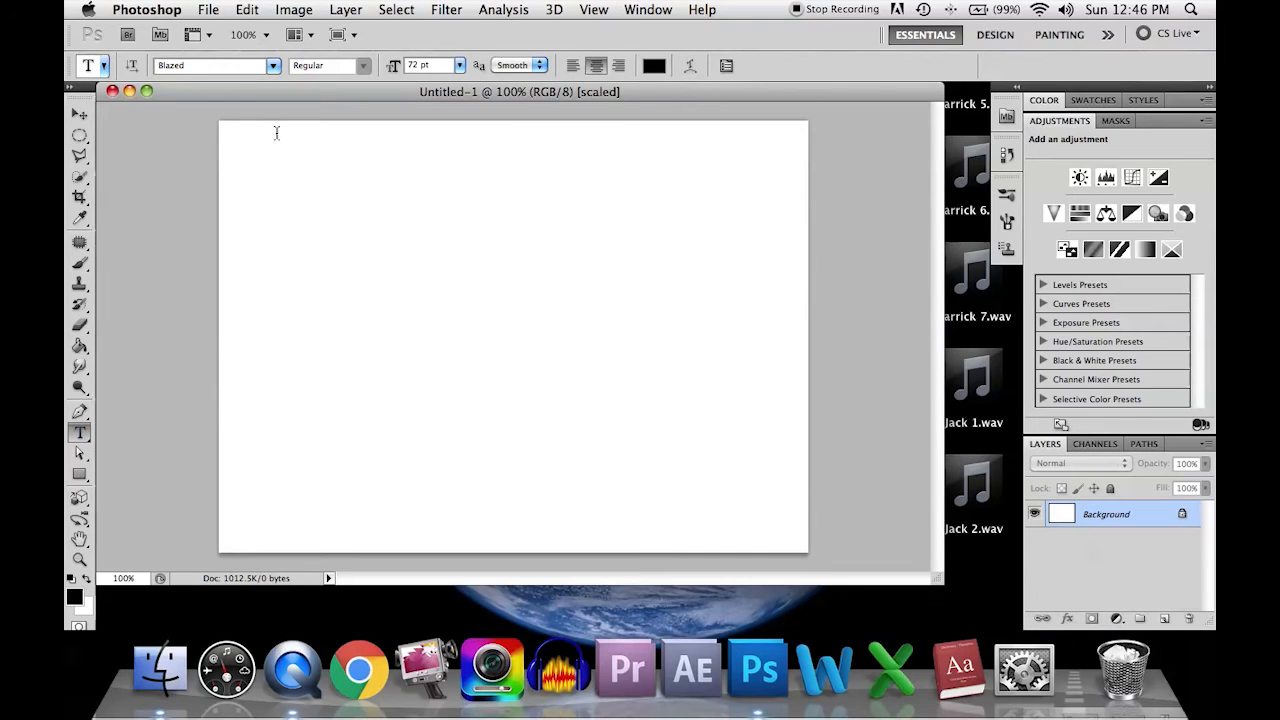
click(272, 66)
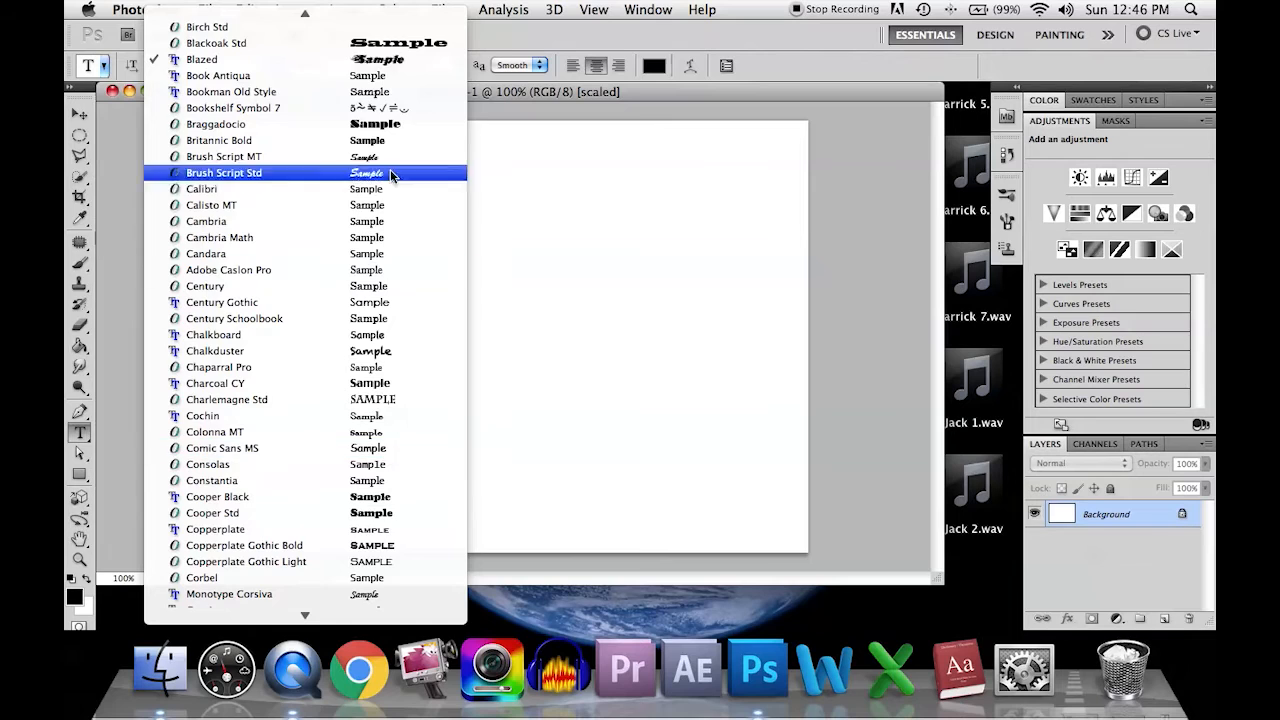
scroll(373, 295, up, 5)
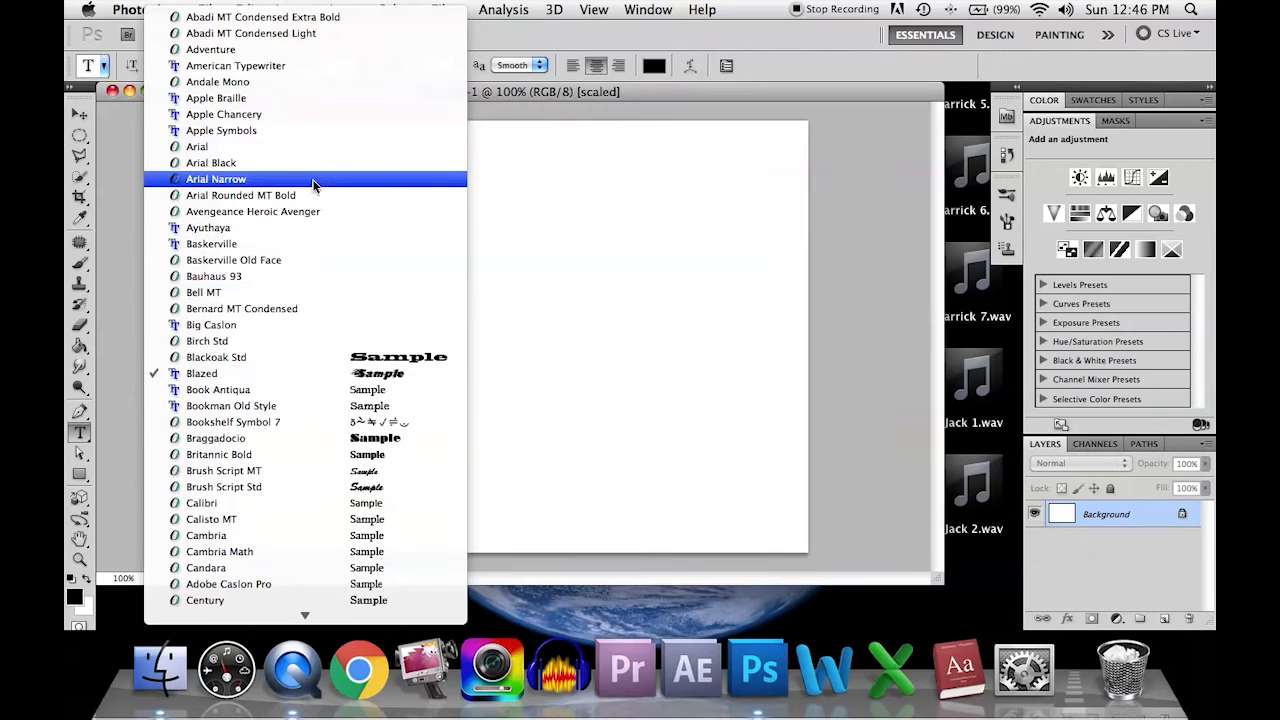
scroll(313, 180, down, 10)
scroll(313, 183, down, 20)
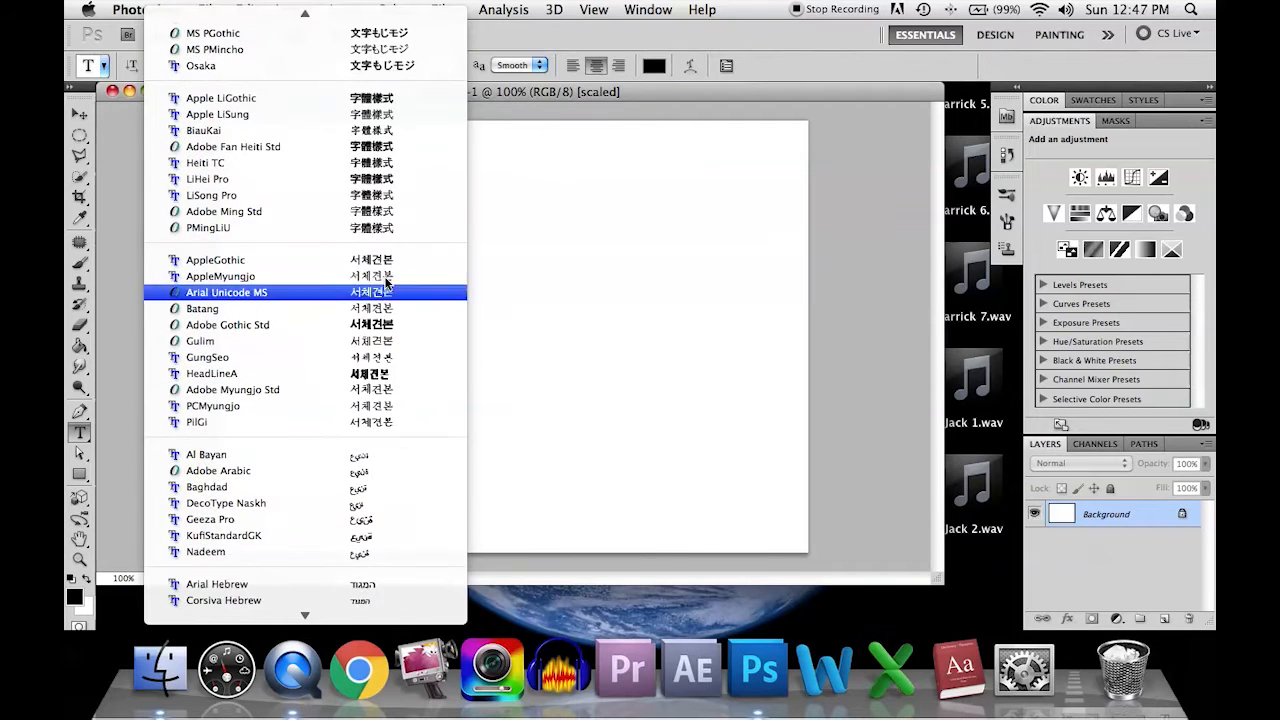
scroll(400, 205, up, 20)
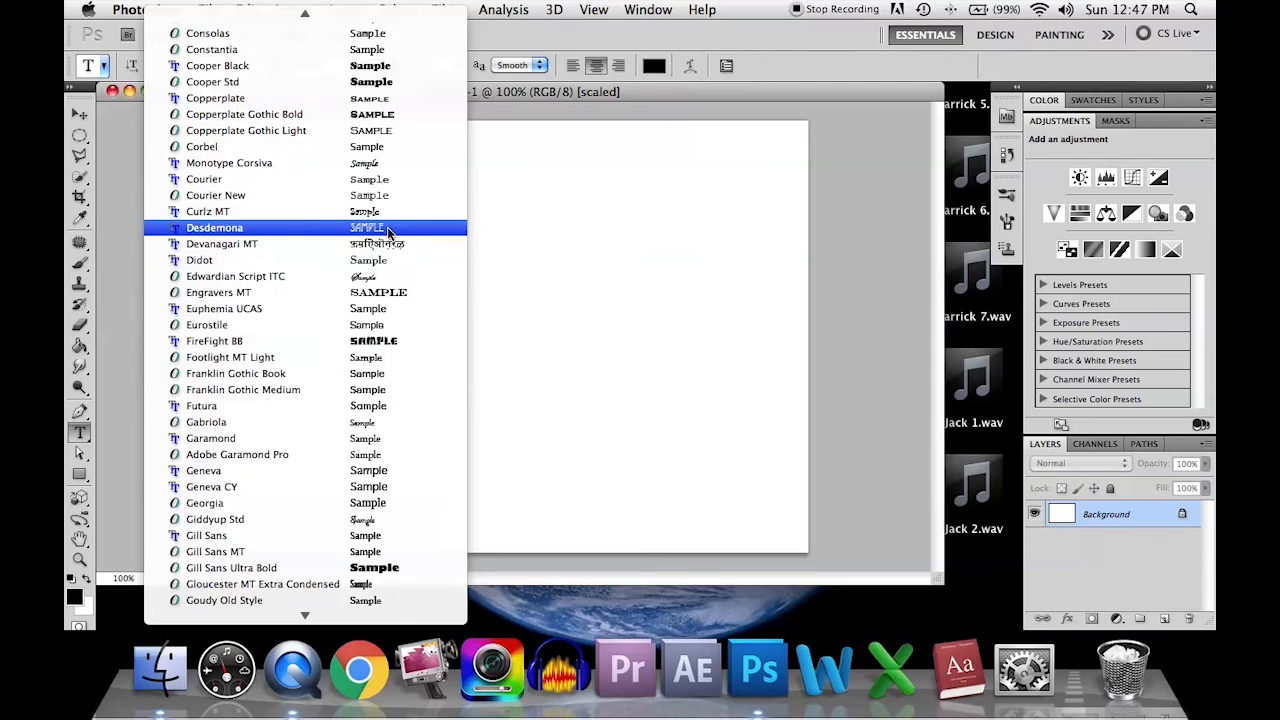
scroll(385, 232, up, 3)
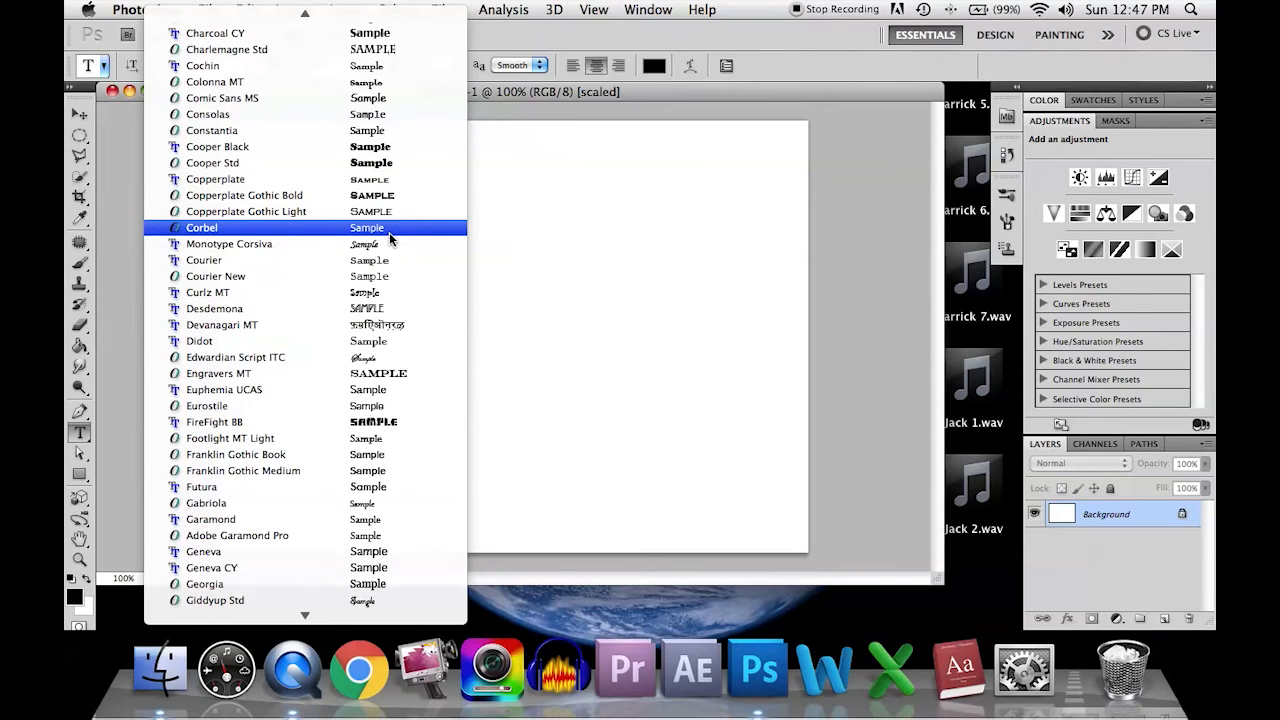
scroll(390, 237, up, 6)
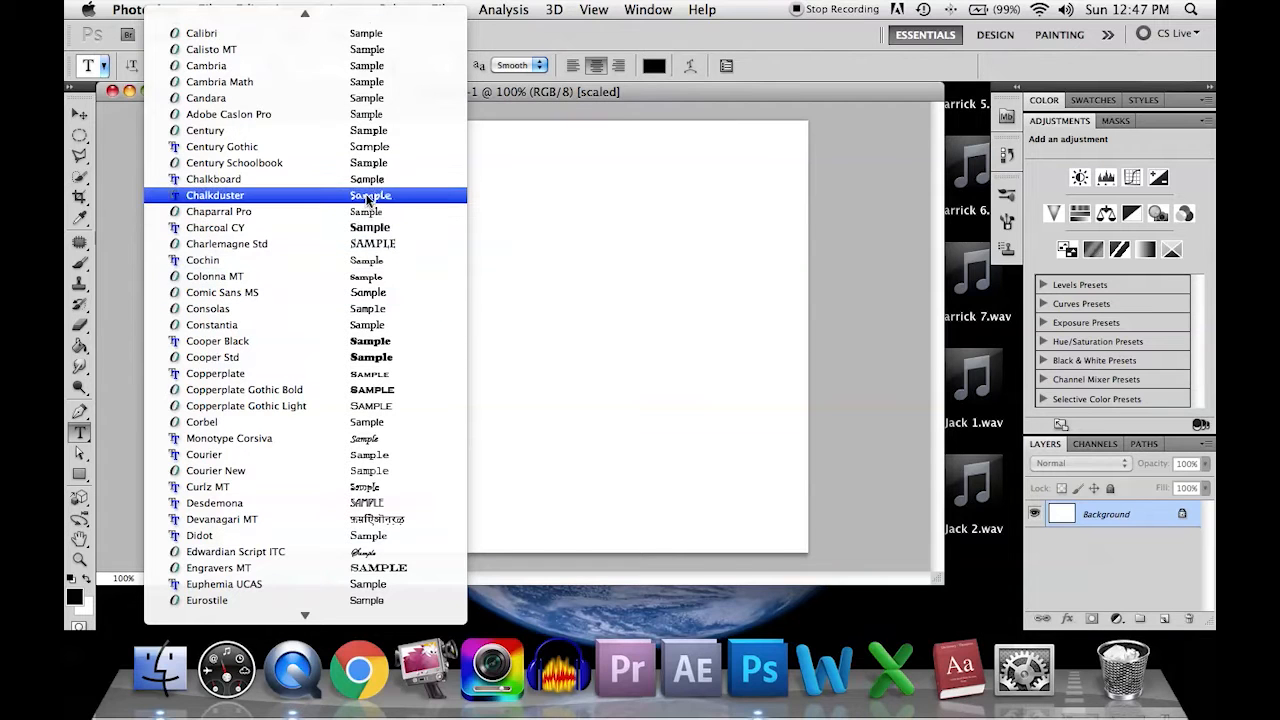
scroll(369, 195, up, 15)
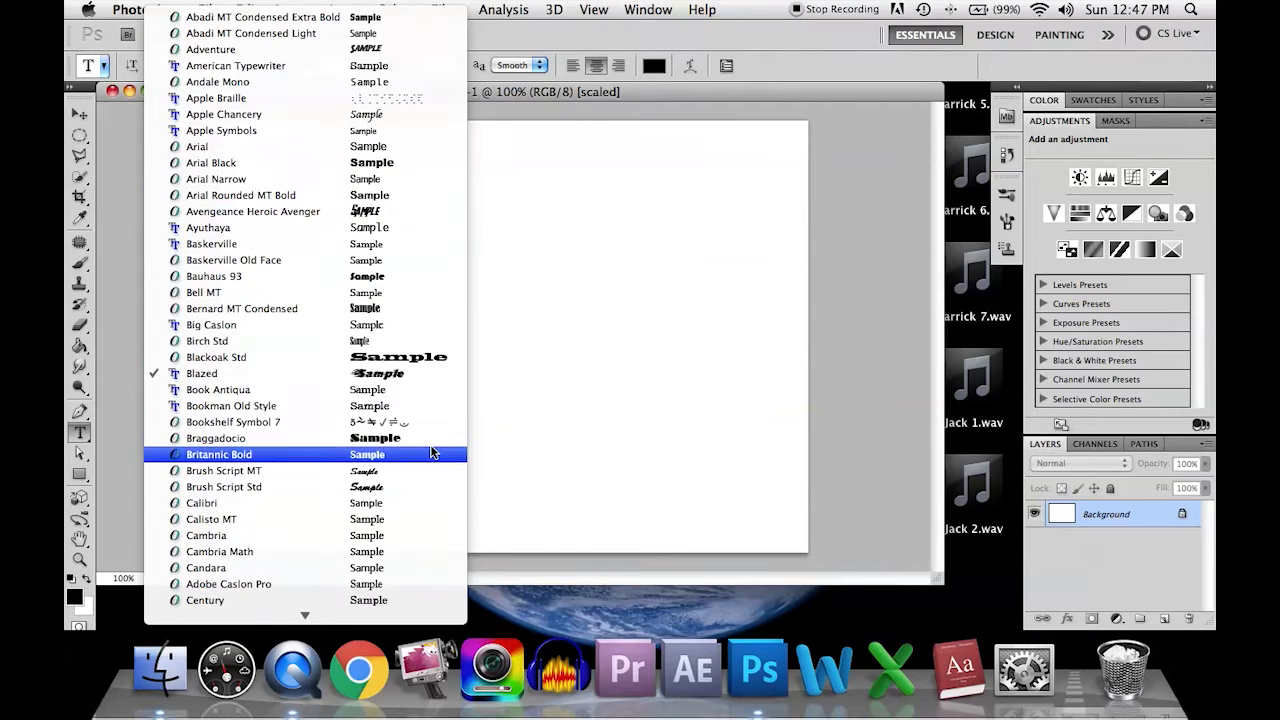
click(404, 376)
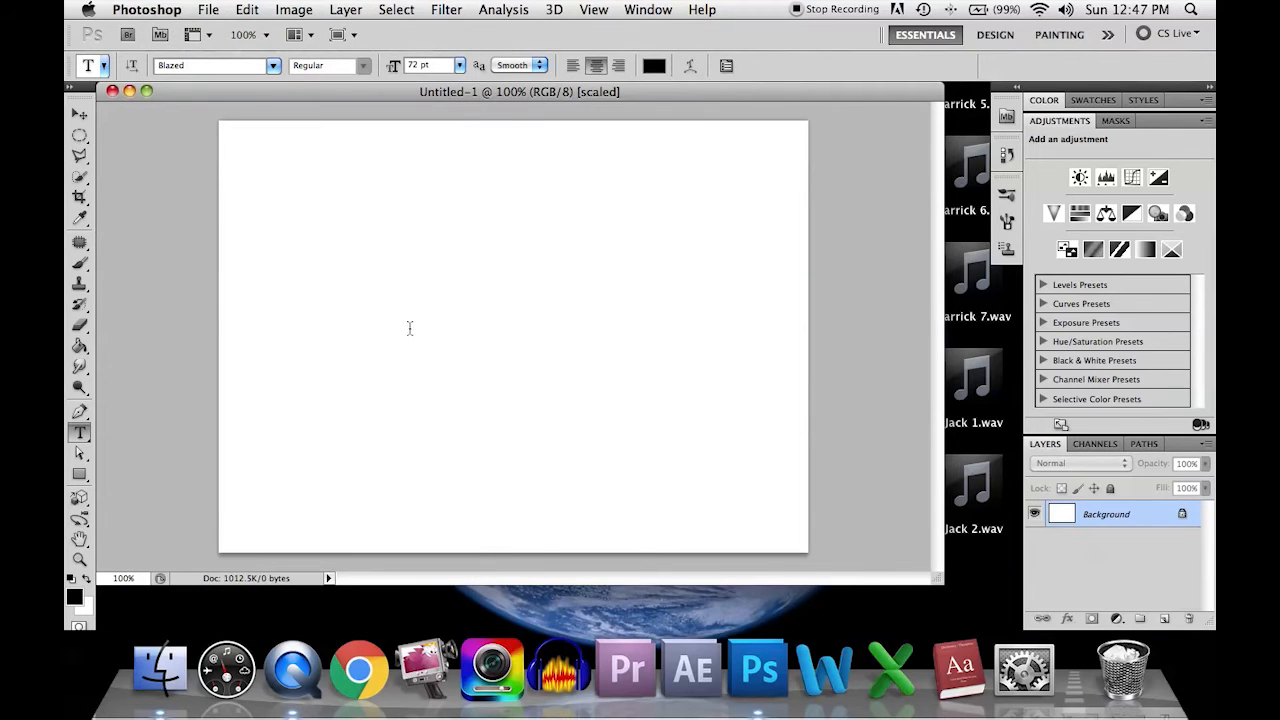
Step: Add the text "Fire" near the middle of the blank canvas
click(409, 328)
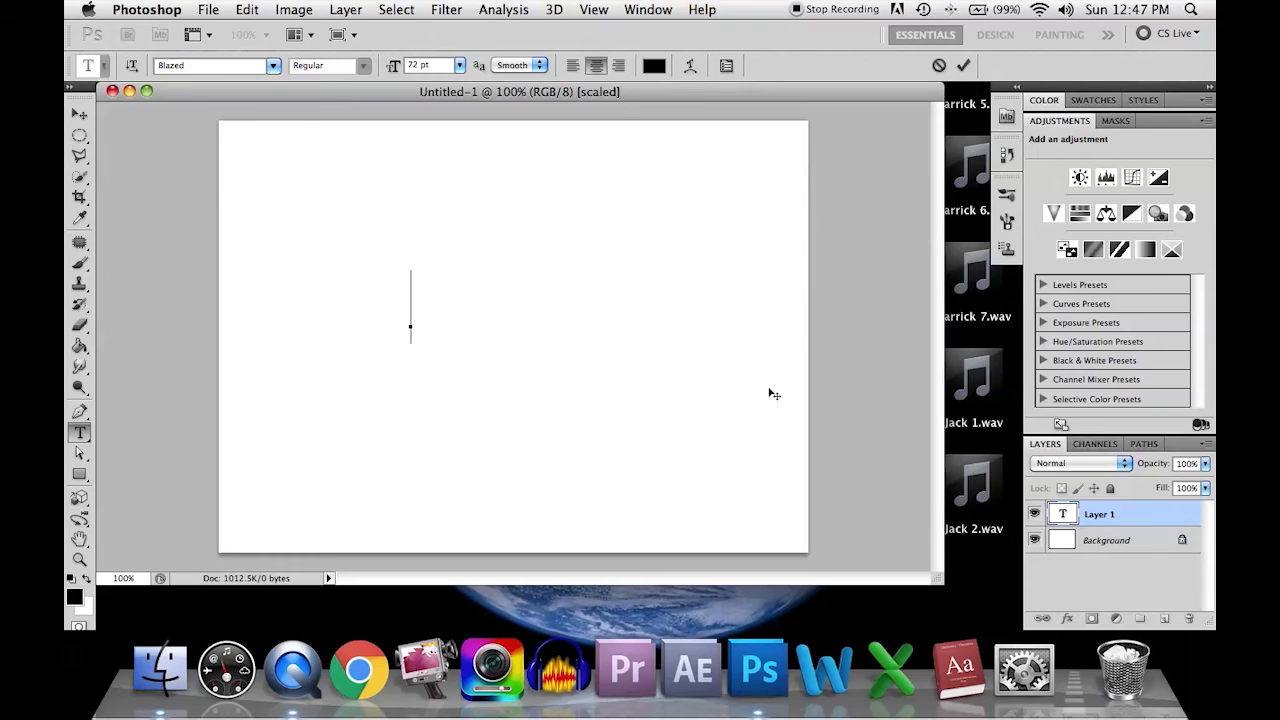
text(Fi)
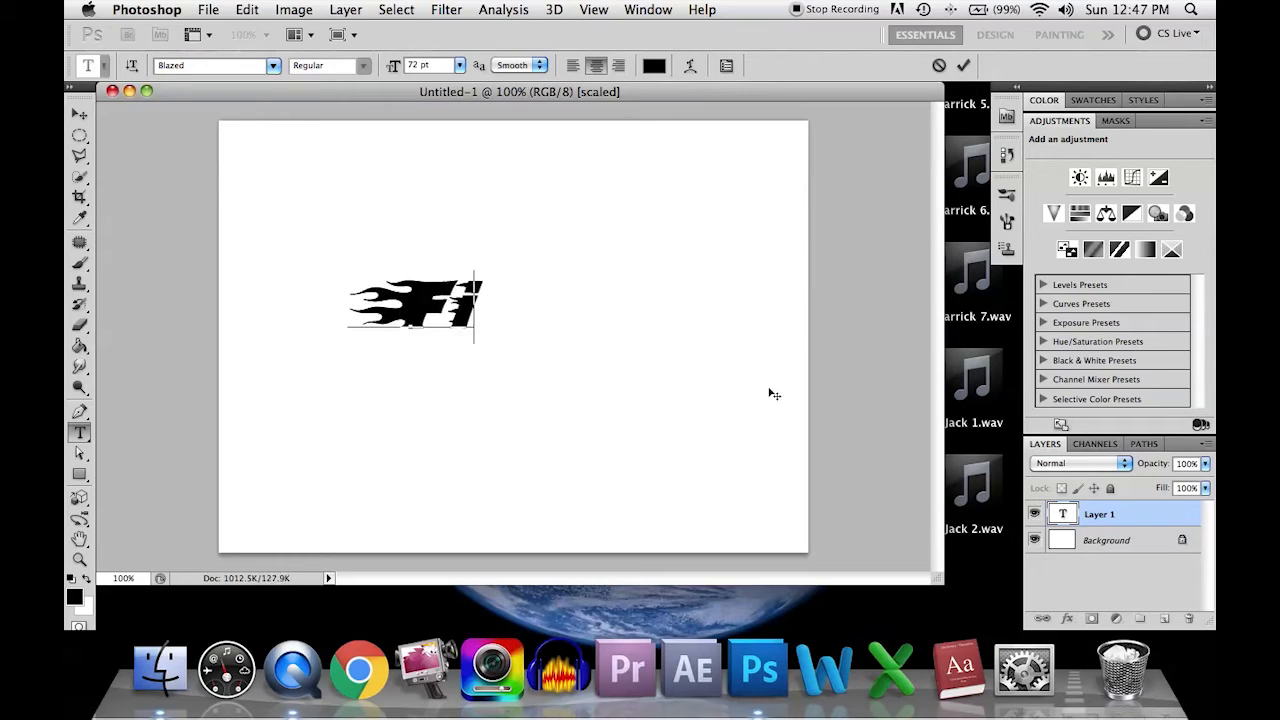
text(re)
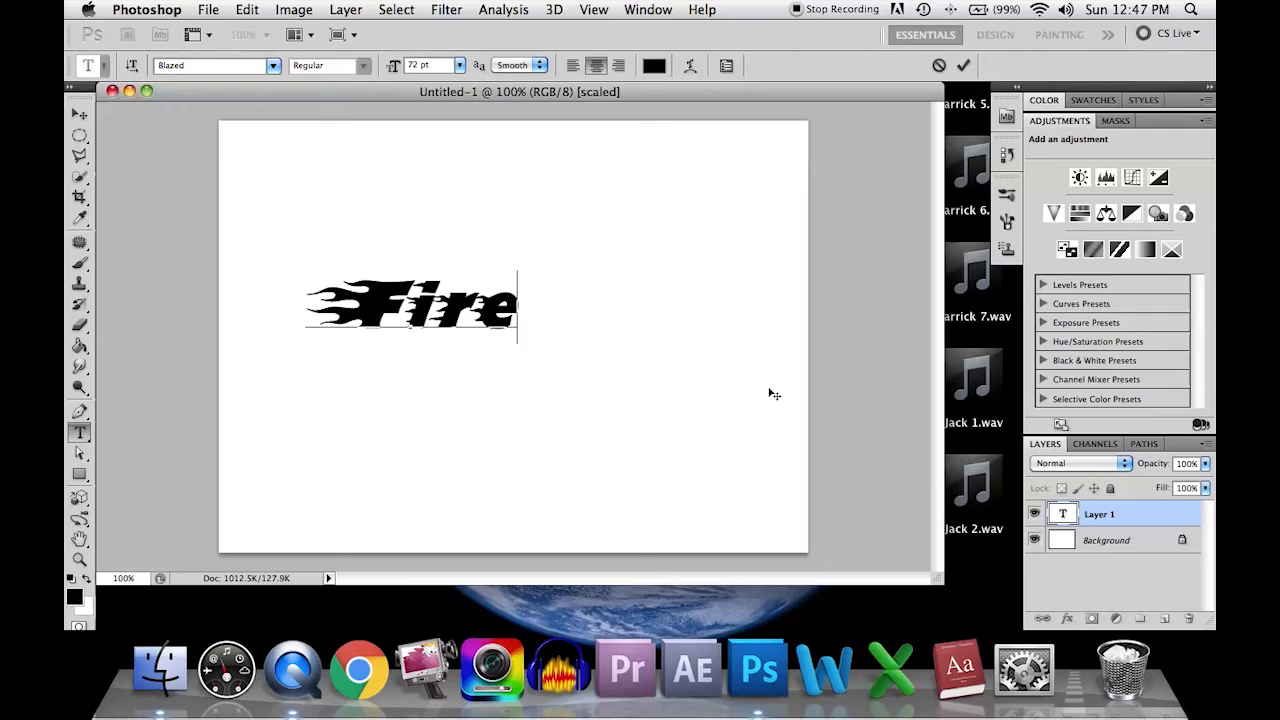
Step: Enlarge the Fire text to about 164% width and 129% height and place it near the canvas centre
click(79, 116)
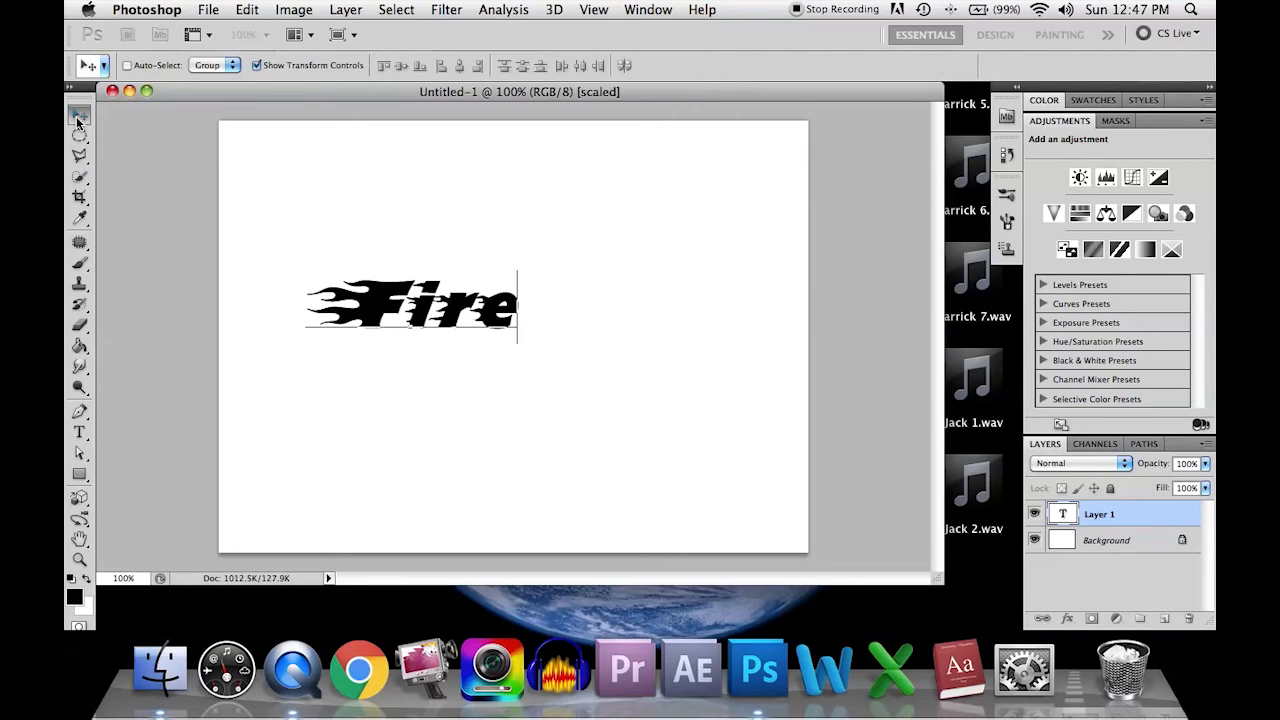
drag(458, 318, 521, 283)
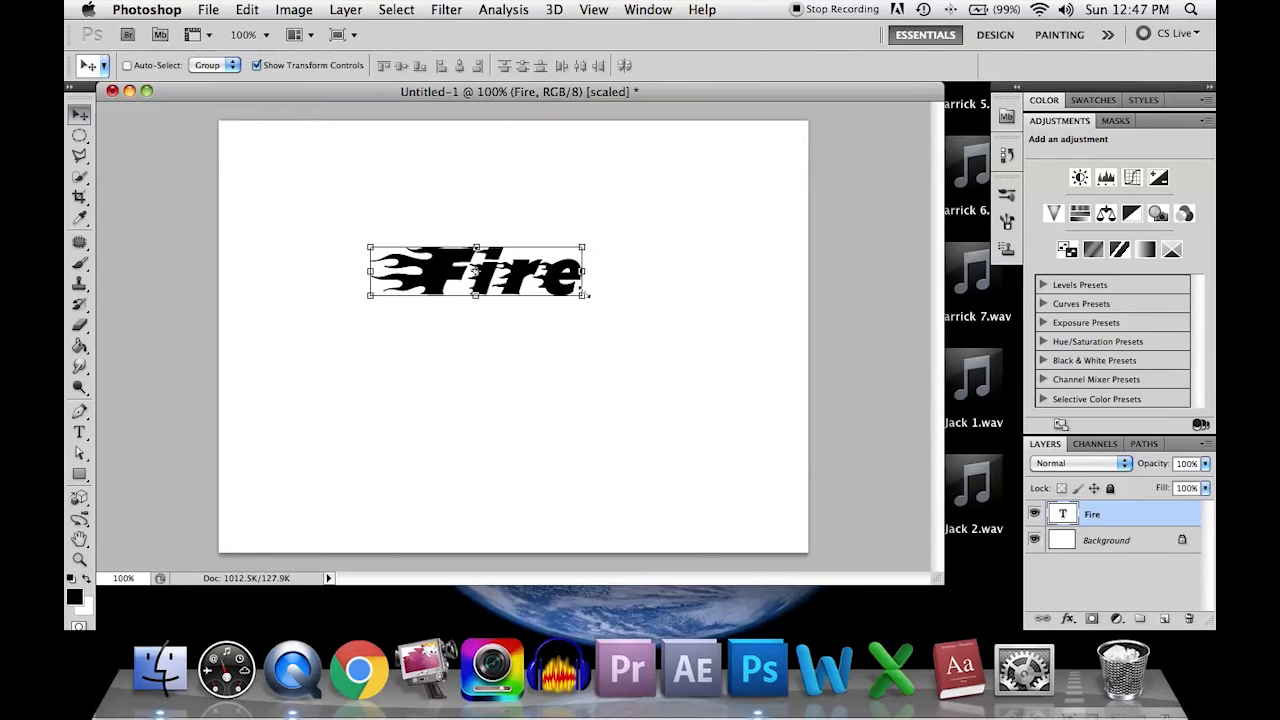
drag(582, 296, 663, 382)
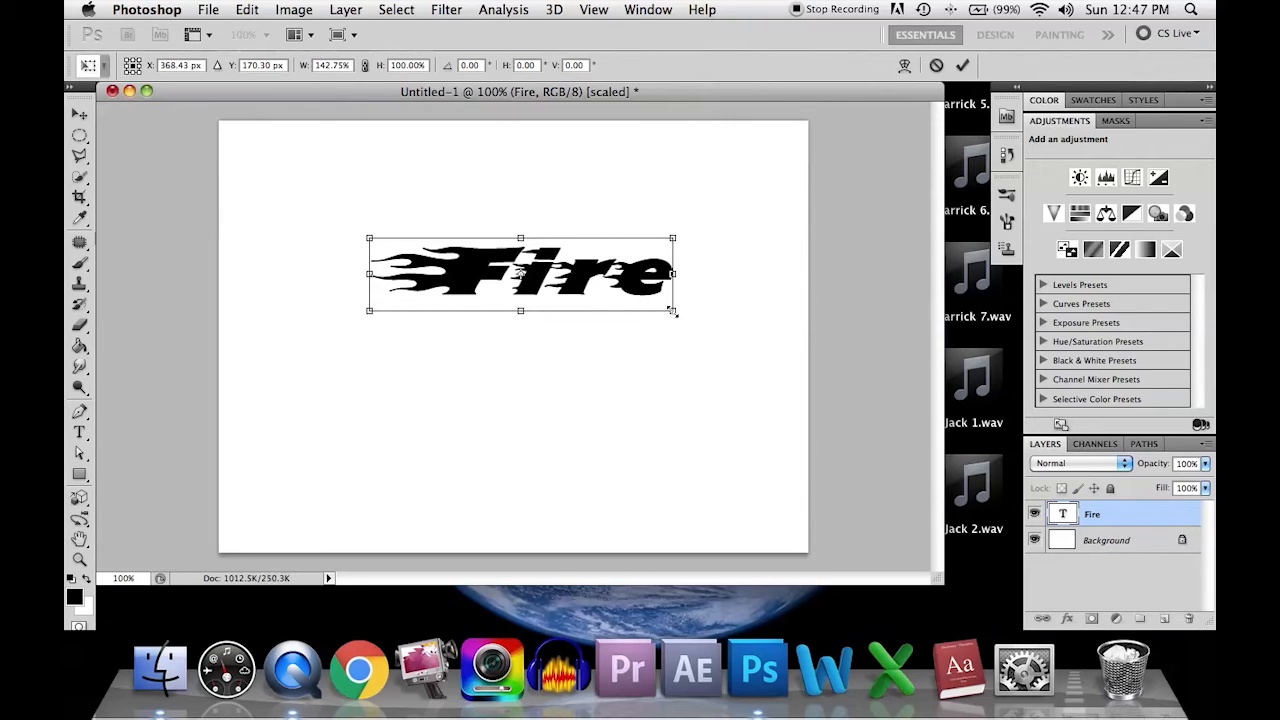
drag(672, 312, 734, 500)
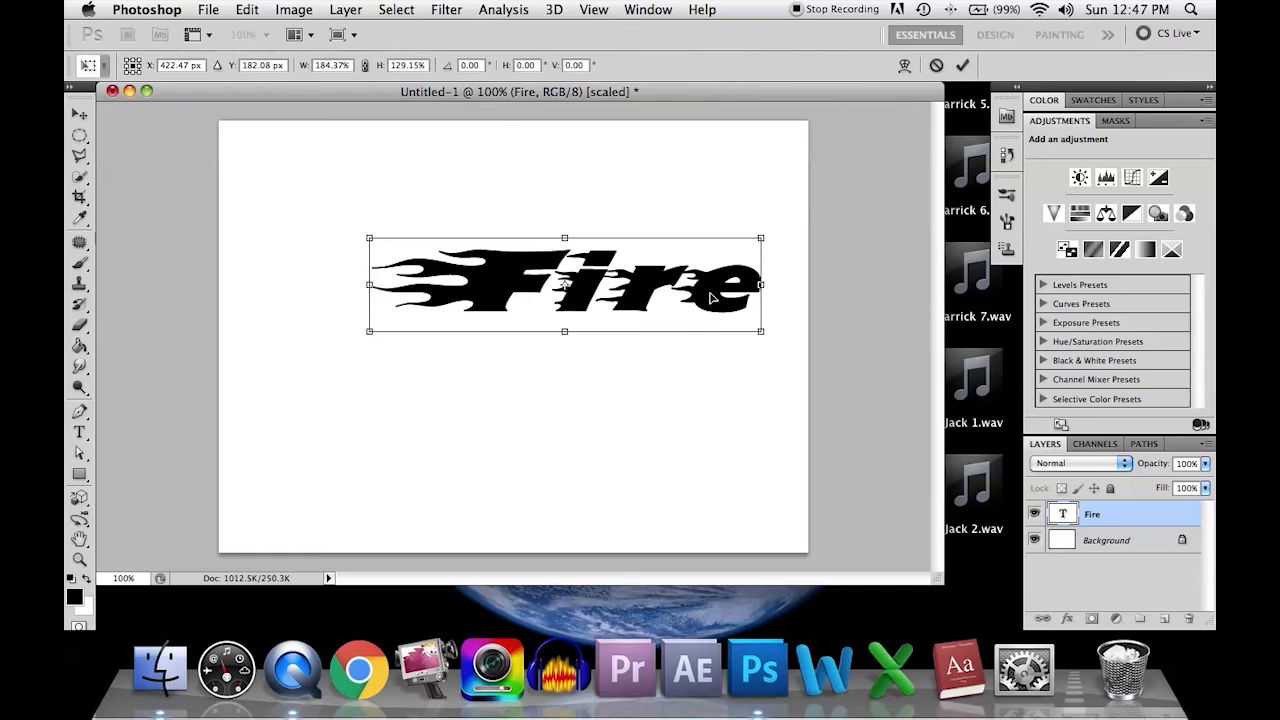
drag(762, 285, 719, 285)
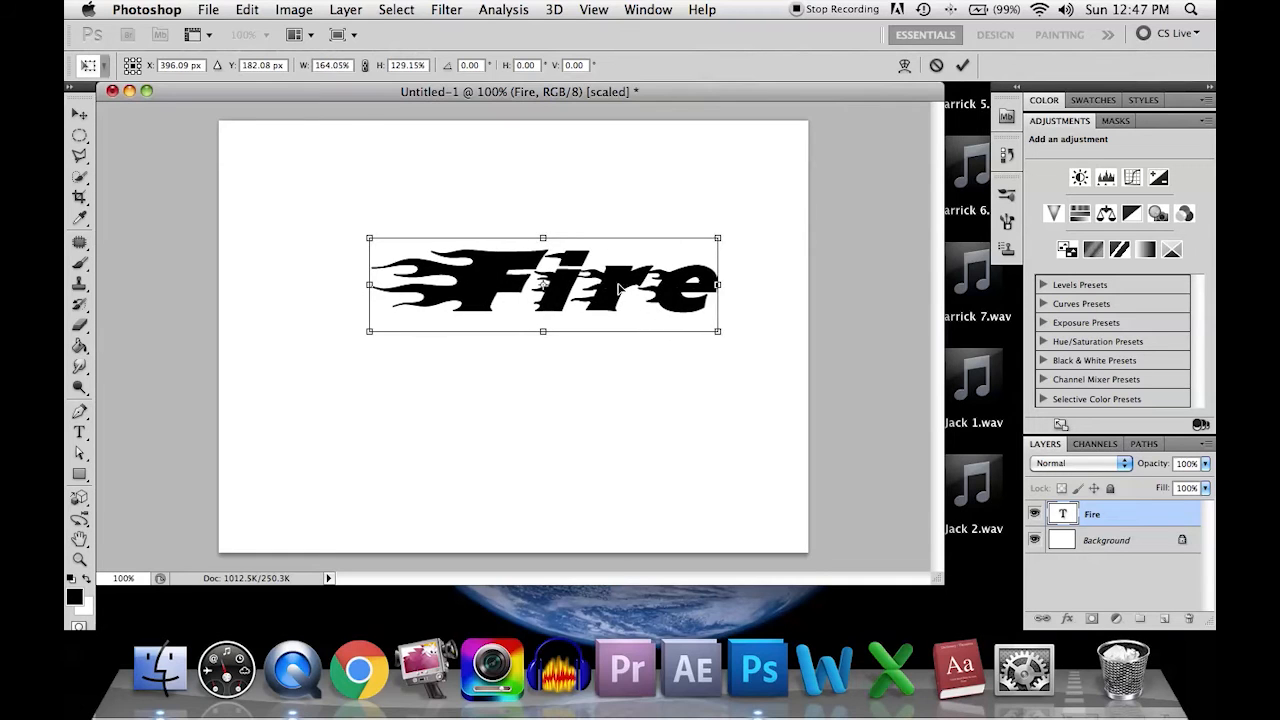
drag(618, 285, 564, 307)
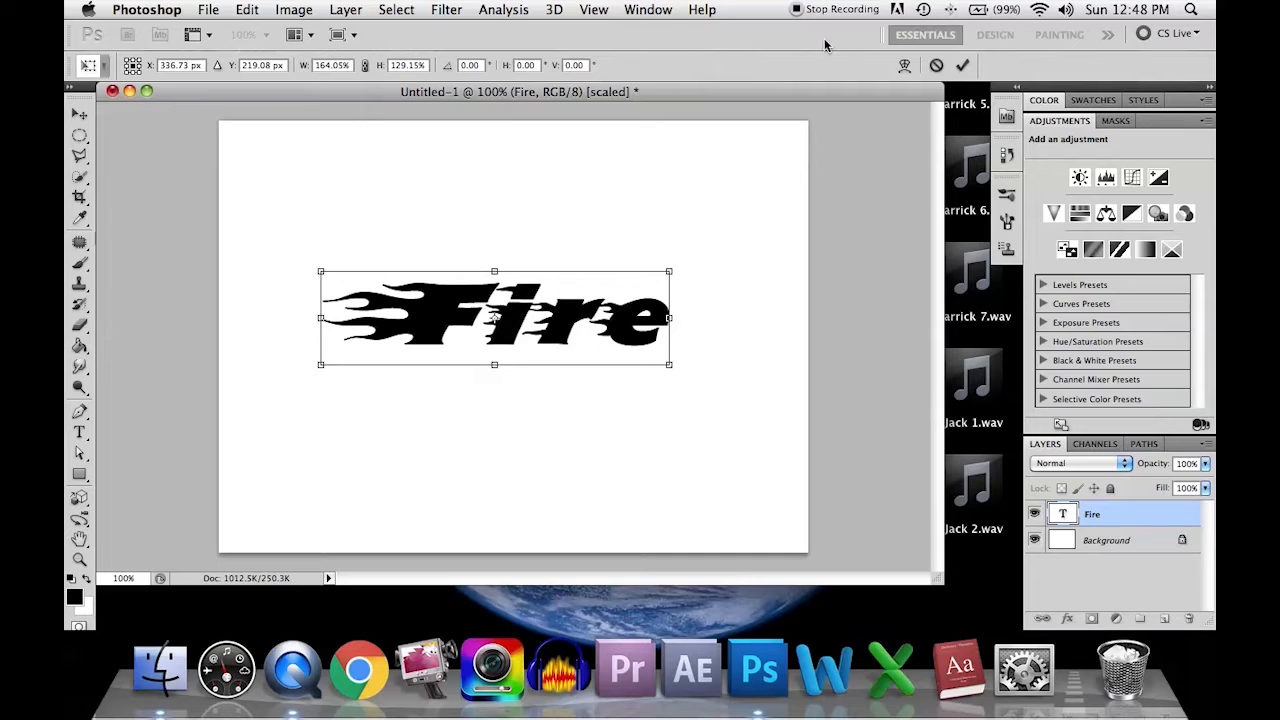
click(963, 66)
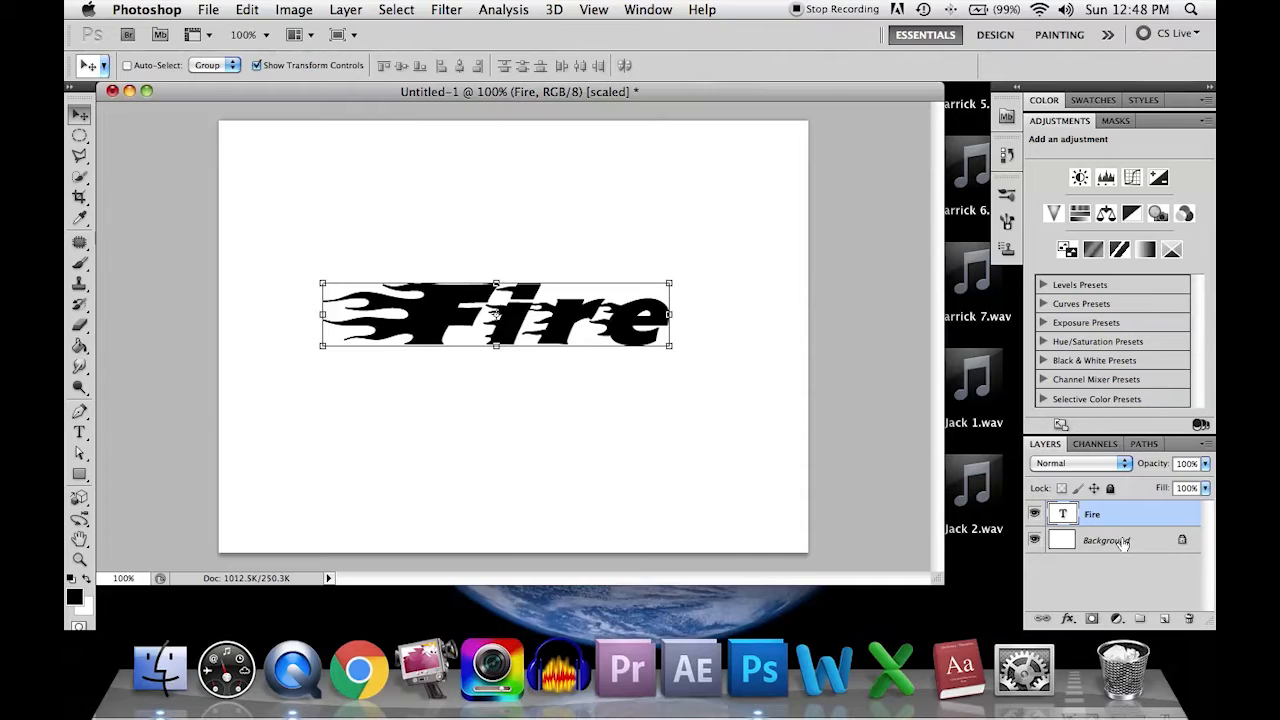
Step: Select the entire canvas and align the Fire layer to the selection's horizontal centers
key(super+a)
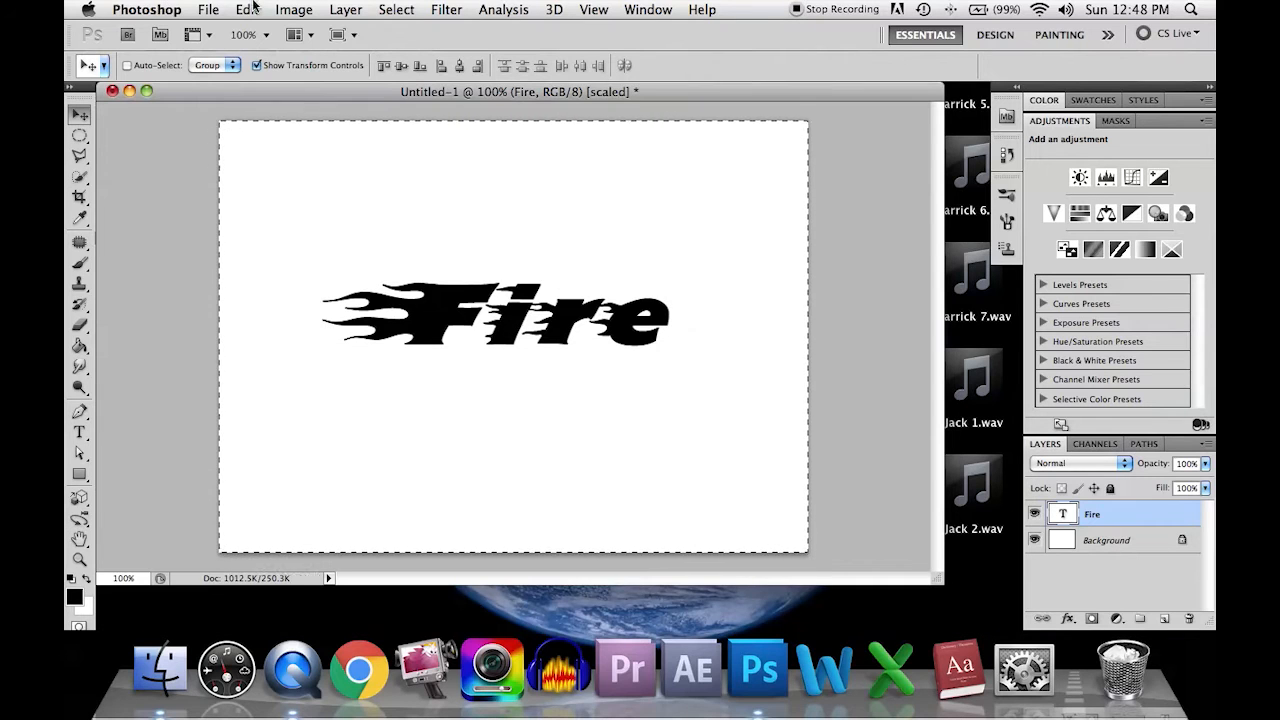
click(345, 9)
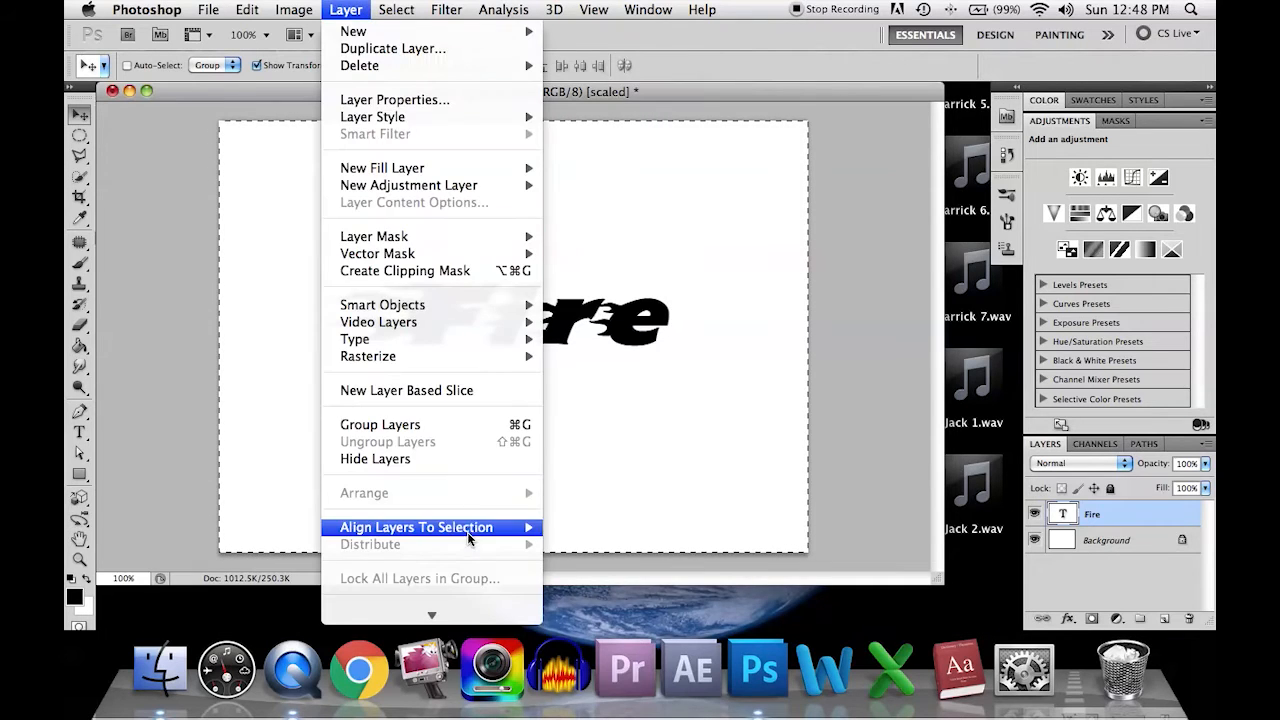
mouse_move(469, 538)
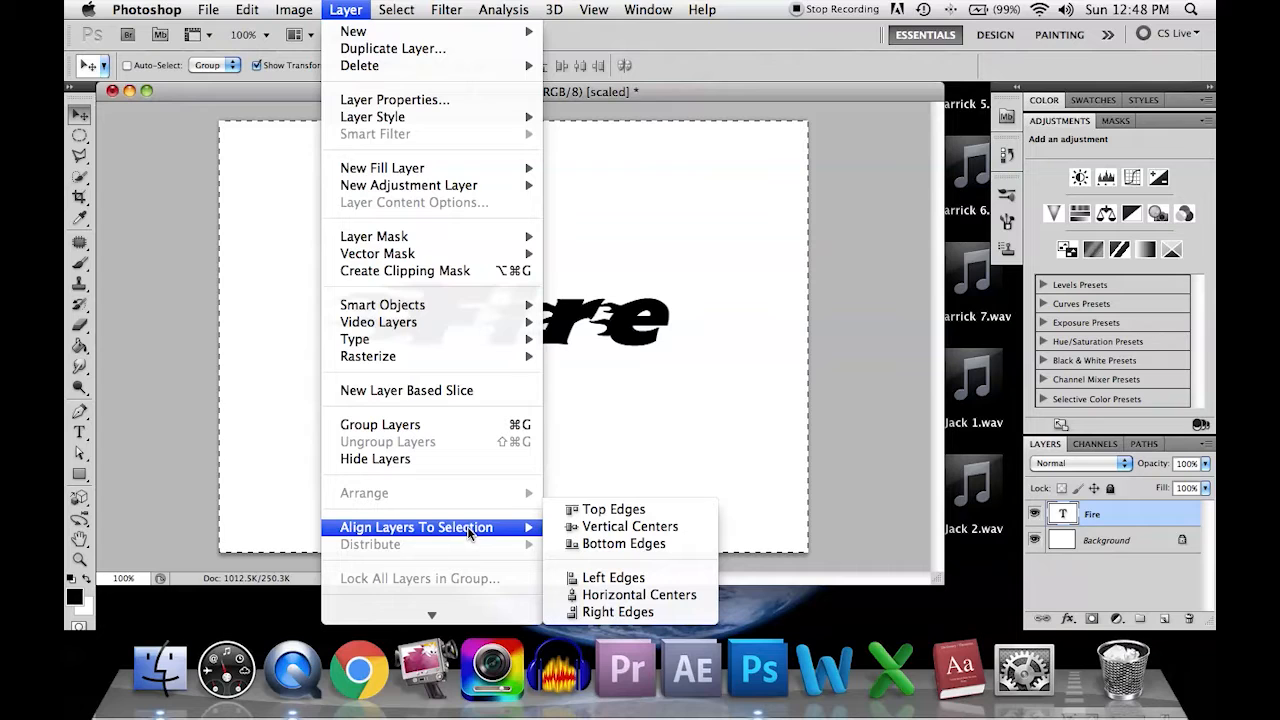
click(674, 595)
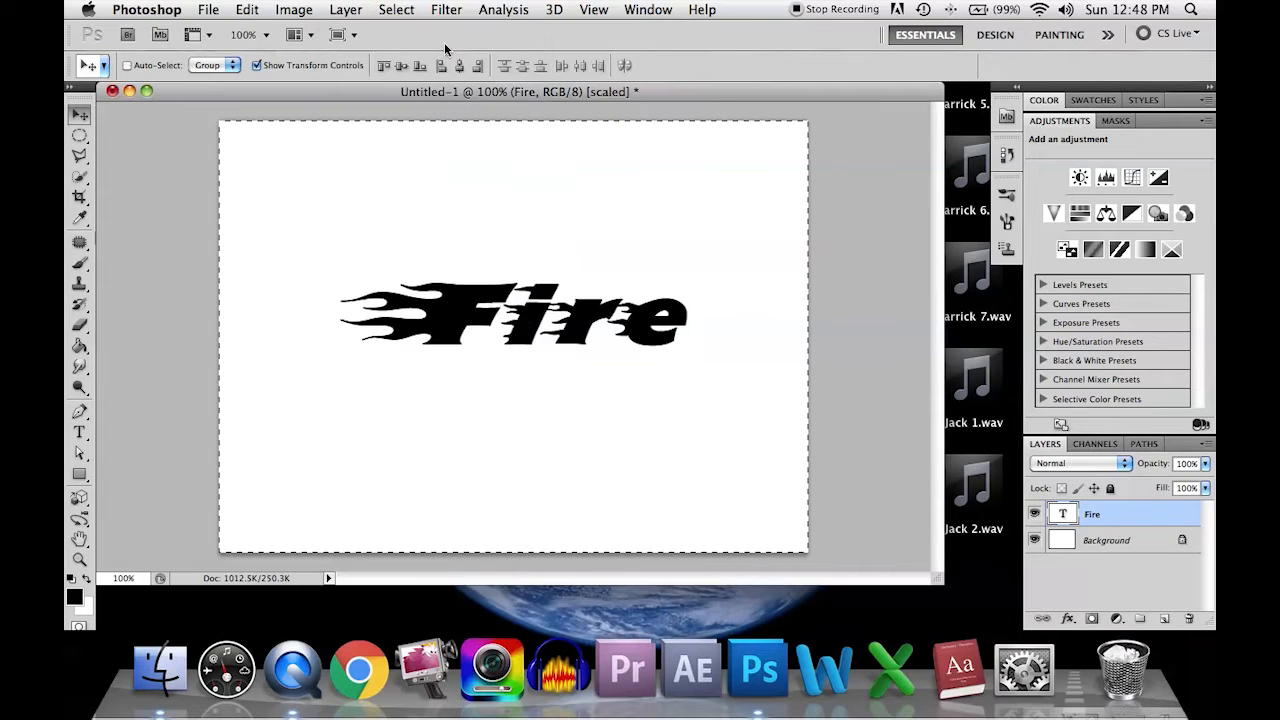
Step: Align the Fire layer to the selection's vertical centers and clear the canvas selection
click(346, 9)
mouse_move(460, 530)
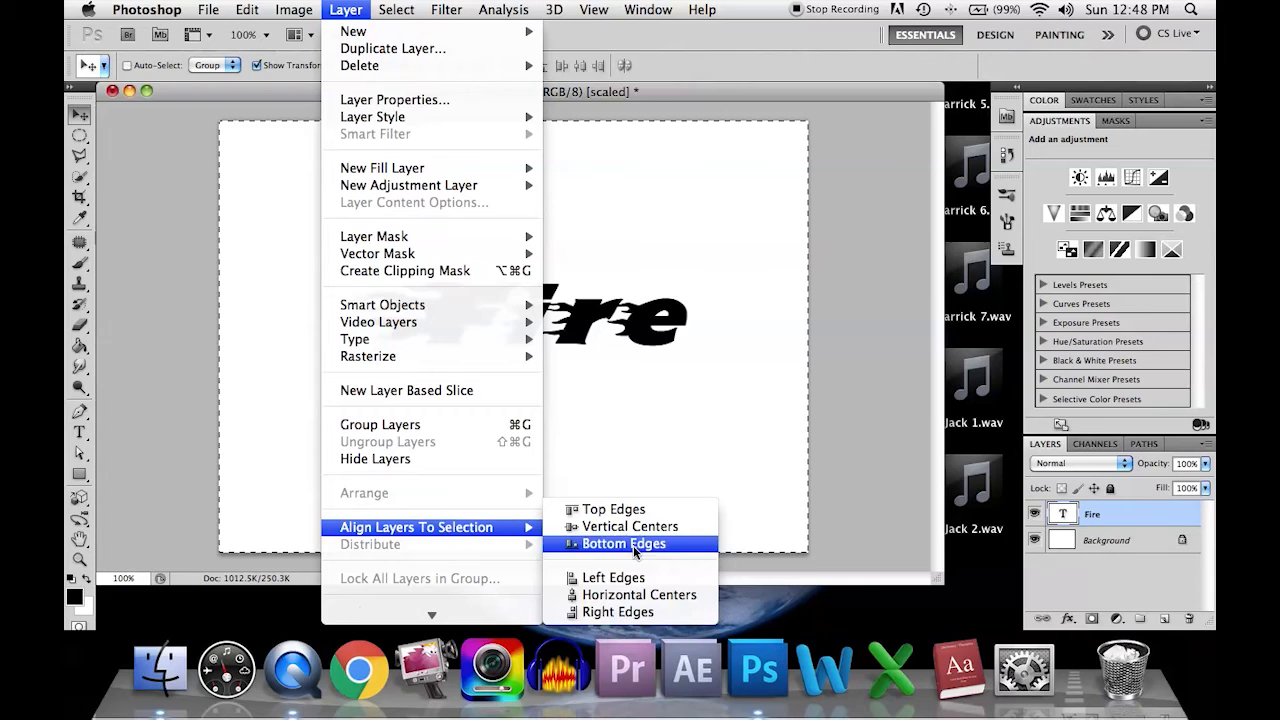
click(627, 527)
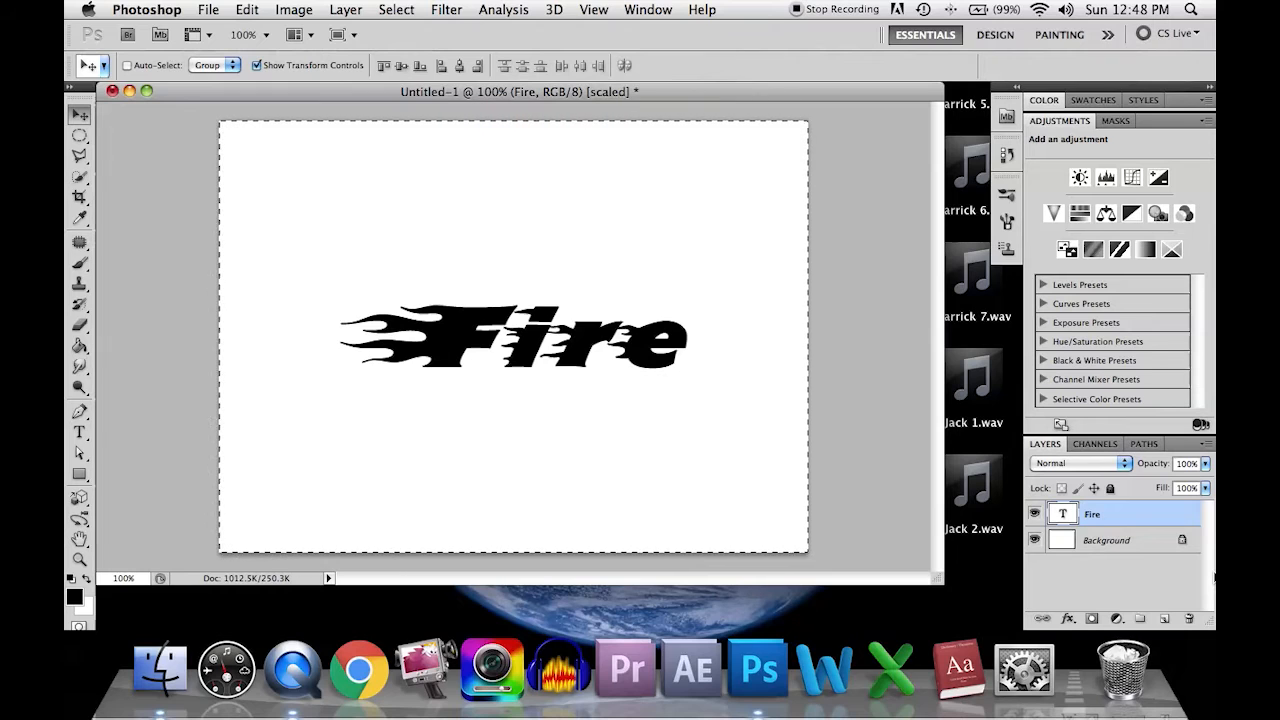
key(super+d)
key(super+t)
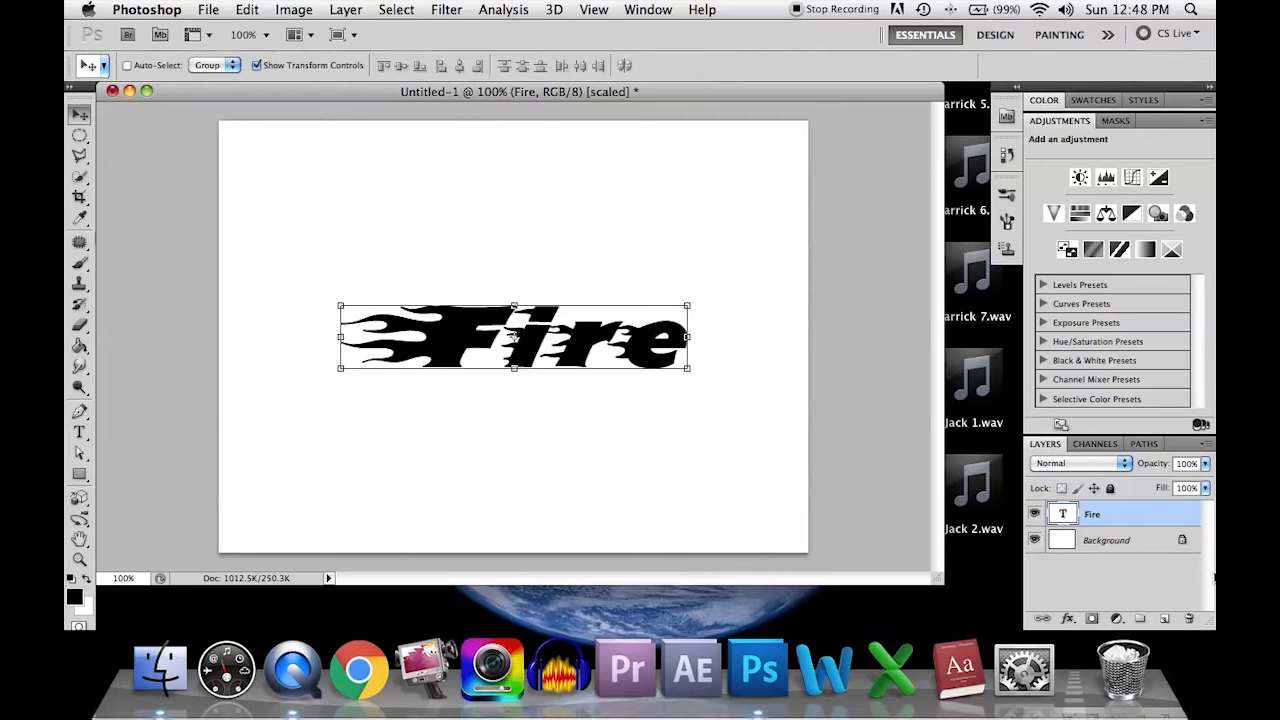
Step: Open the Layer Style settings of the Fire layer and move the dialog clear of the text
click(1140, 573)
click(1141, 514)
double_click(1141, 510)
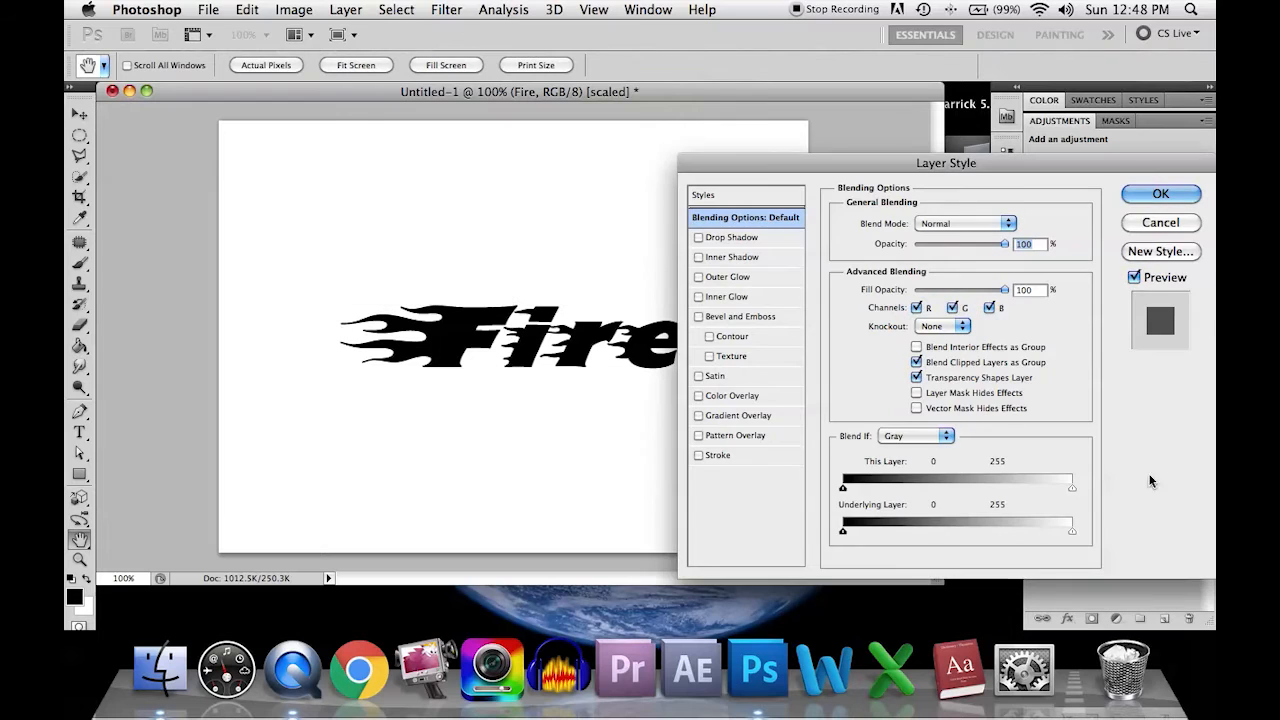
drag(898, 82, 686, 90)
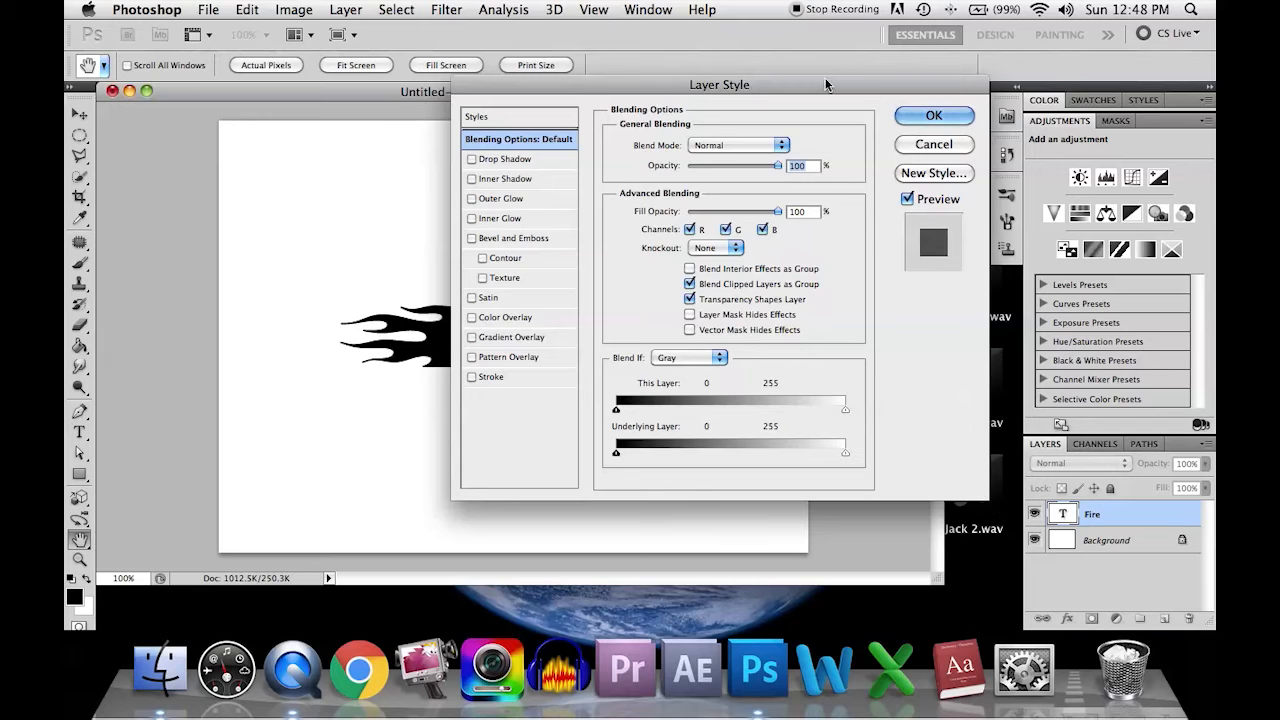
drag(873, 88, 942, 90)
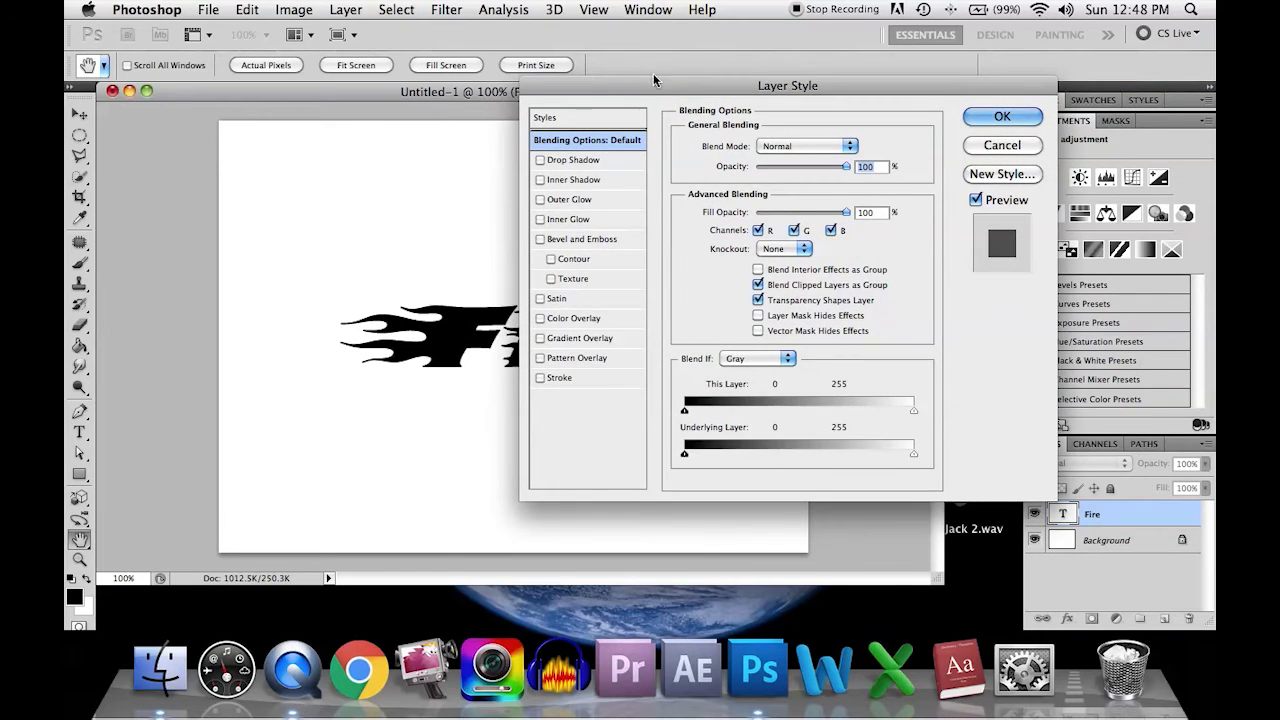
drag(655, 76, 784, 79)
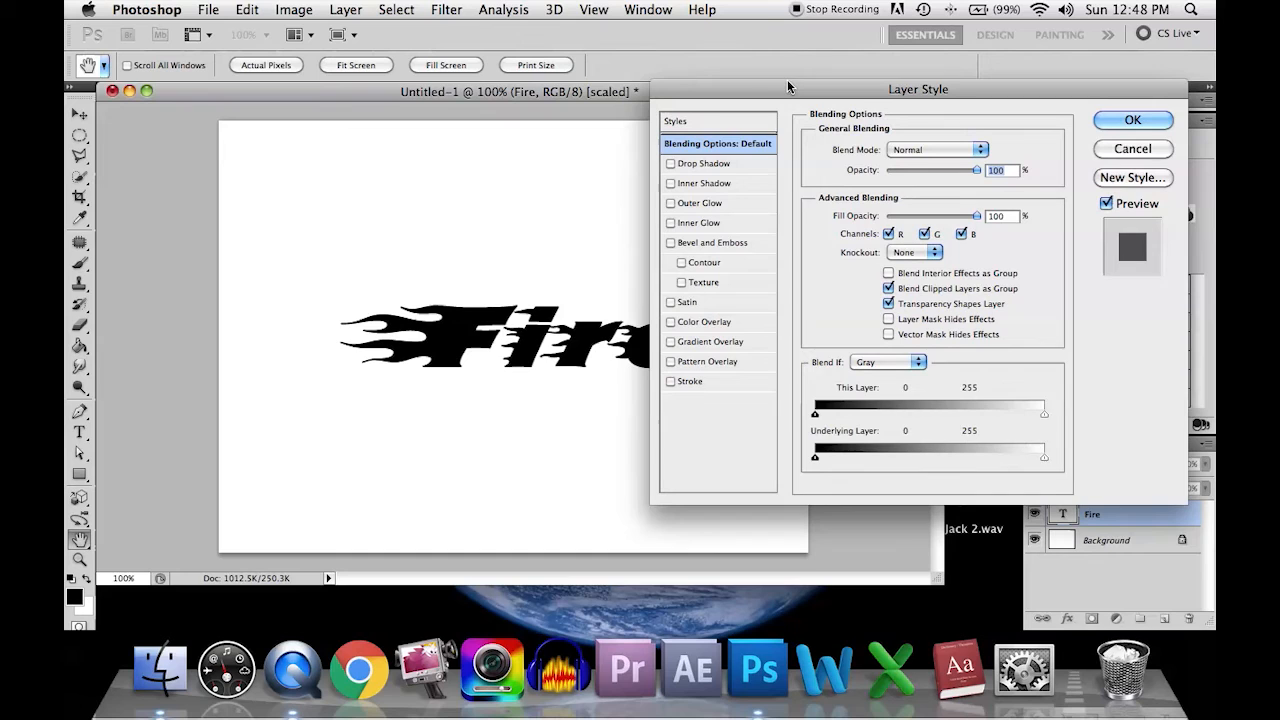
Step: Enable Gradient Overlay with Color Overlay off, try several gradient presets and choose Violet, Orange
click(706, 322)
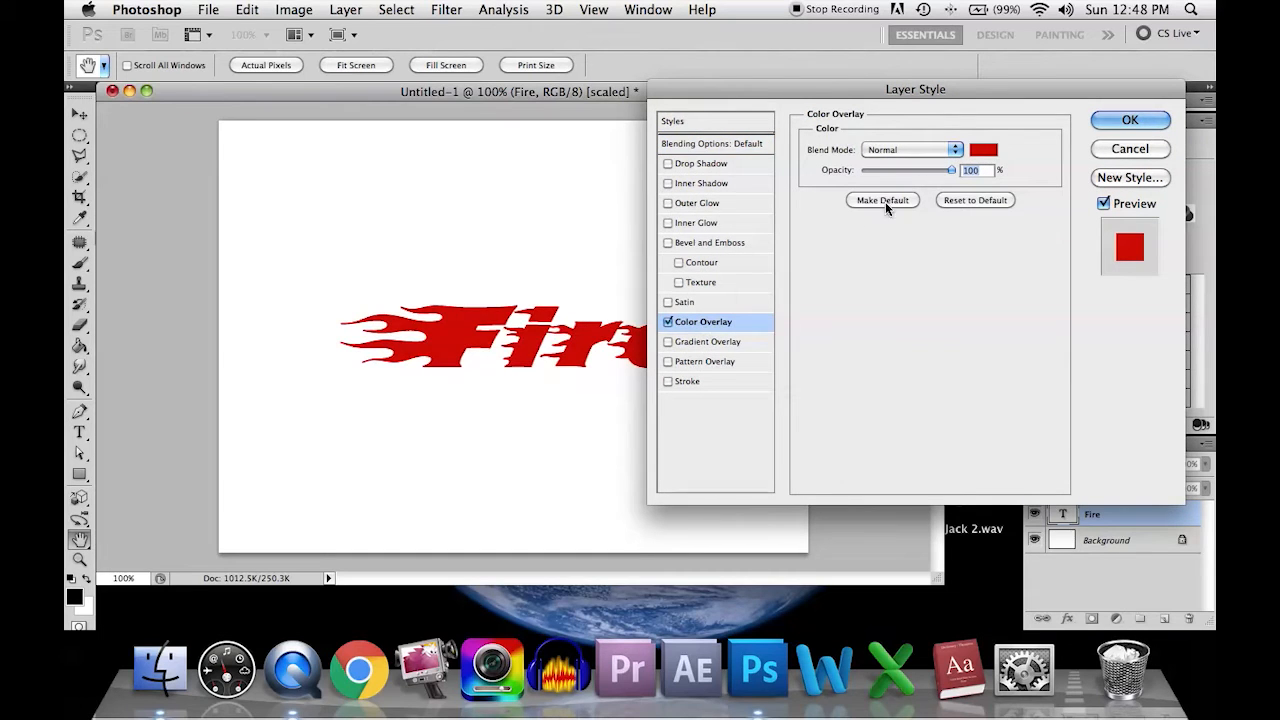
click(708, 341)
click(667, 322)
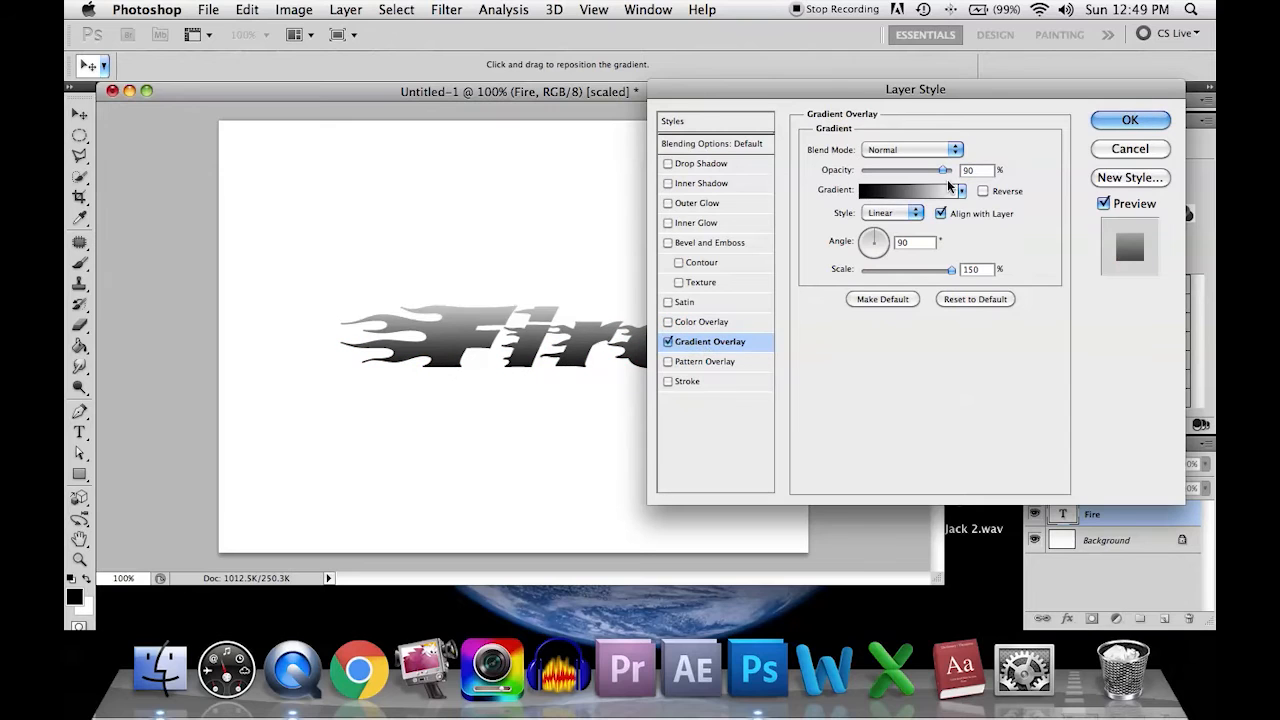
click(903, 192)
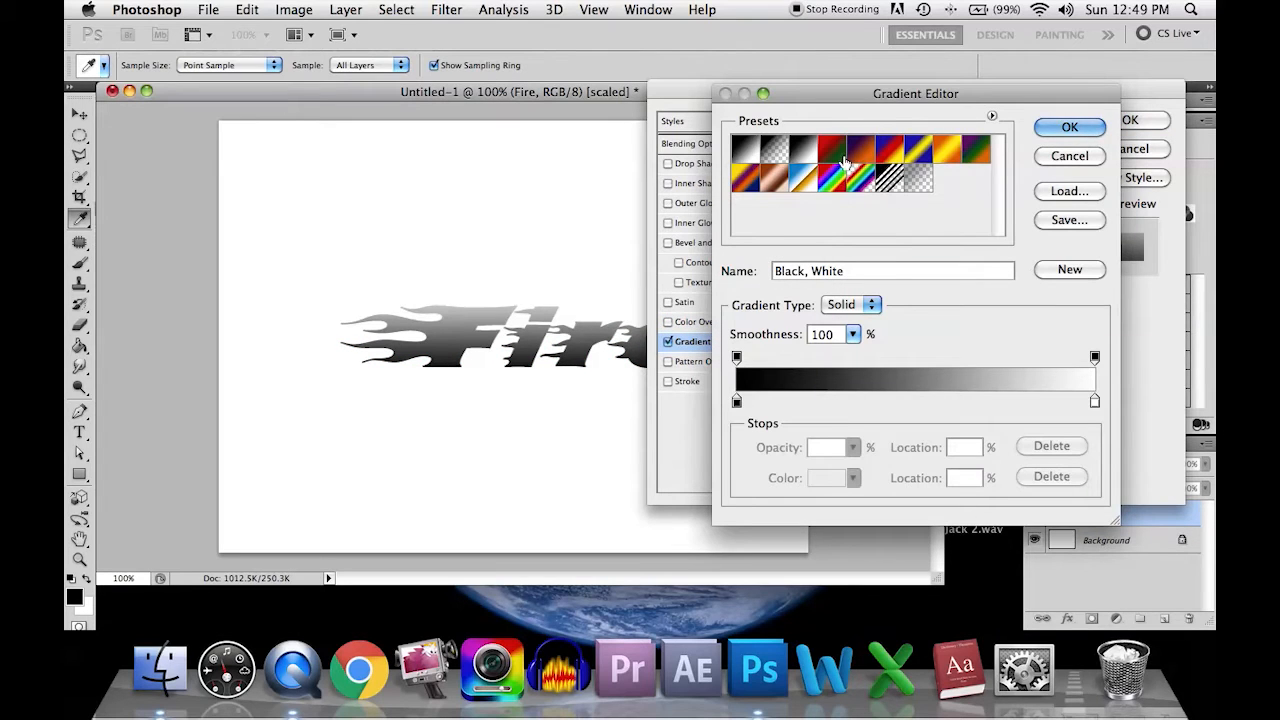
click(835, 180)
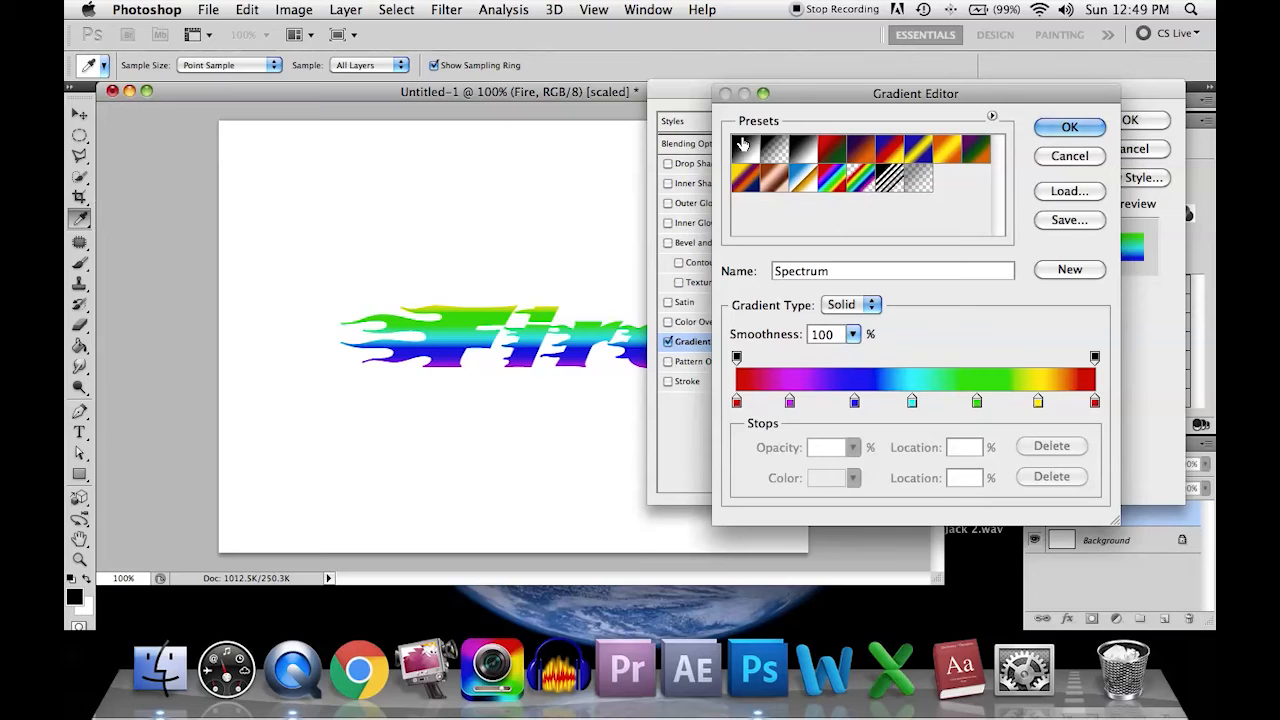
click(810, 152)
click(830, 152)
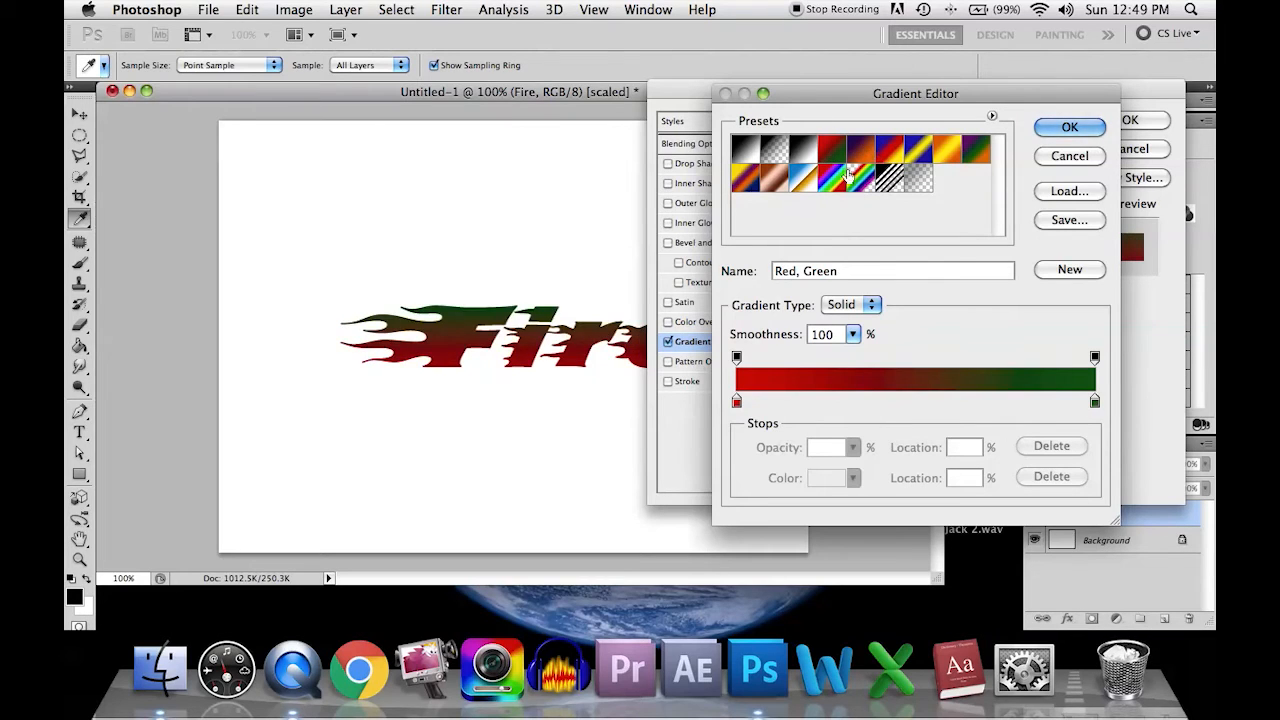
click(862, 152)
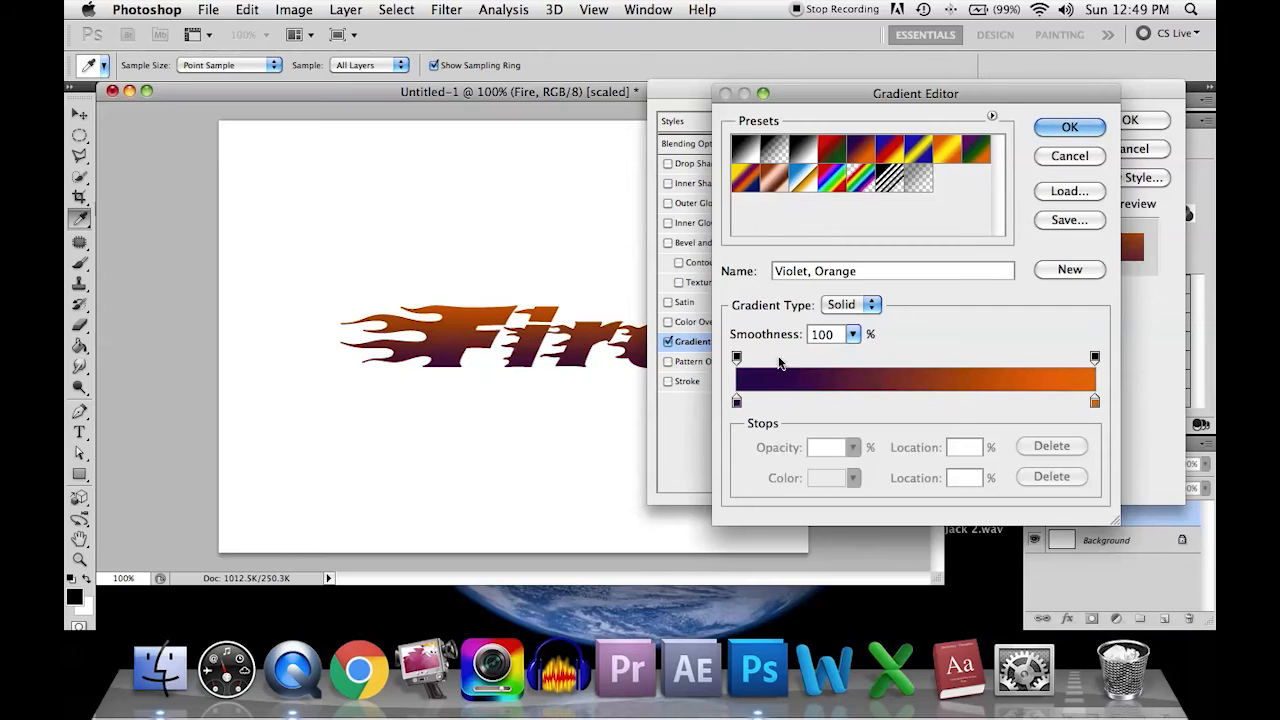
Step: Change the gradient's violet starting colour stop to dark red #4d0808
click(737, 401)
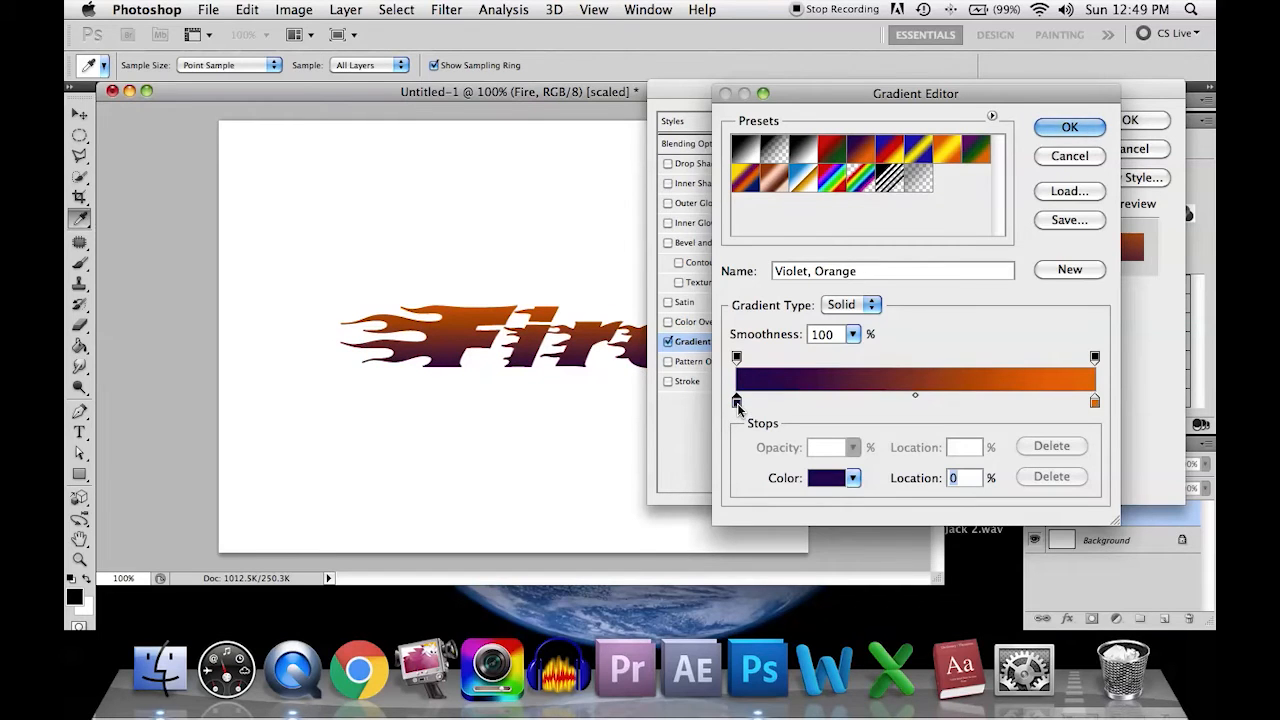
click(836, 478)
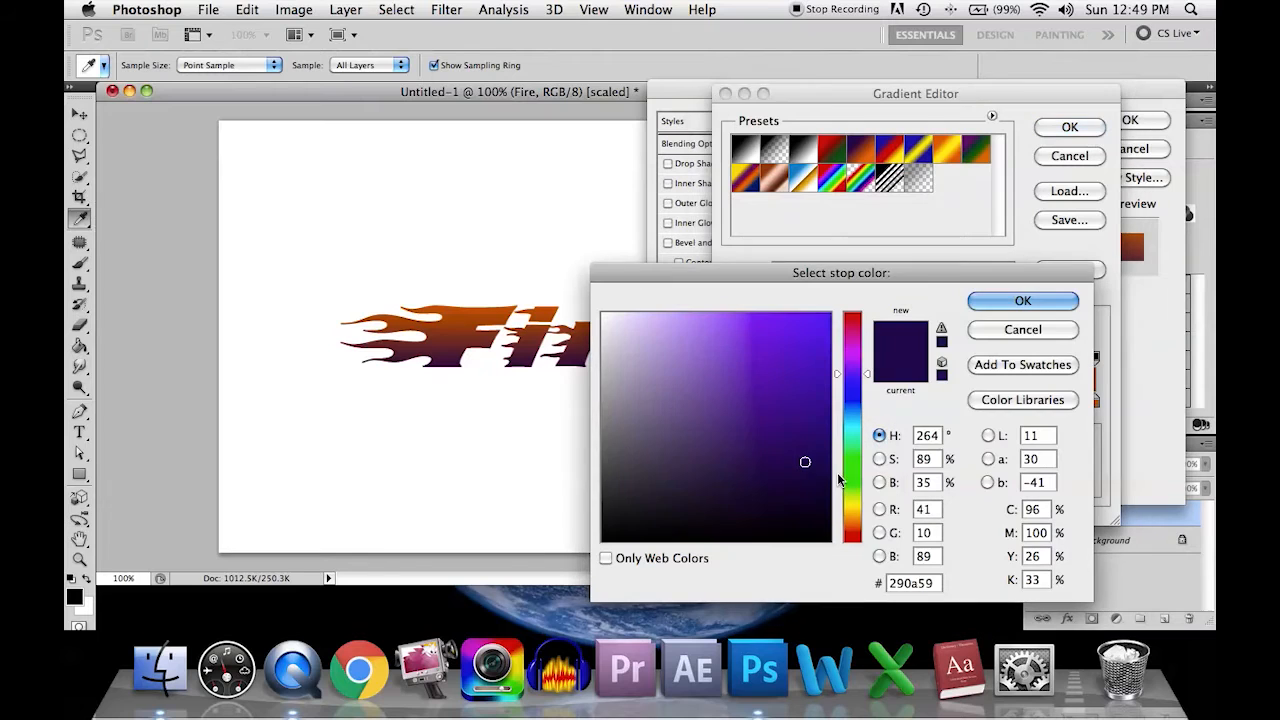
click(858, 540)
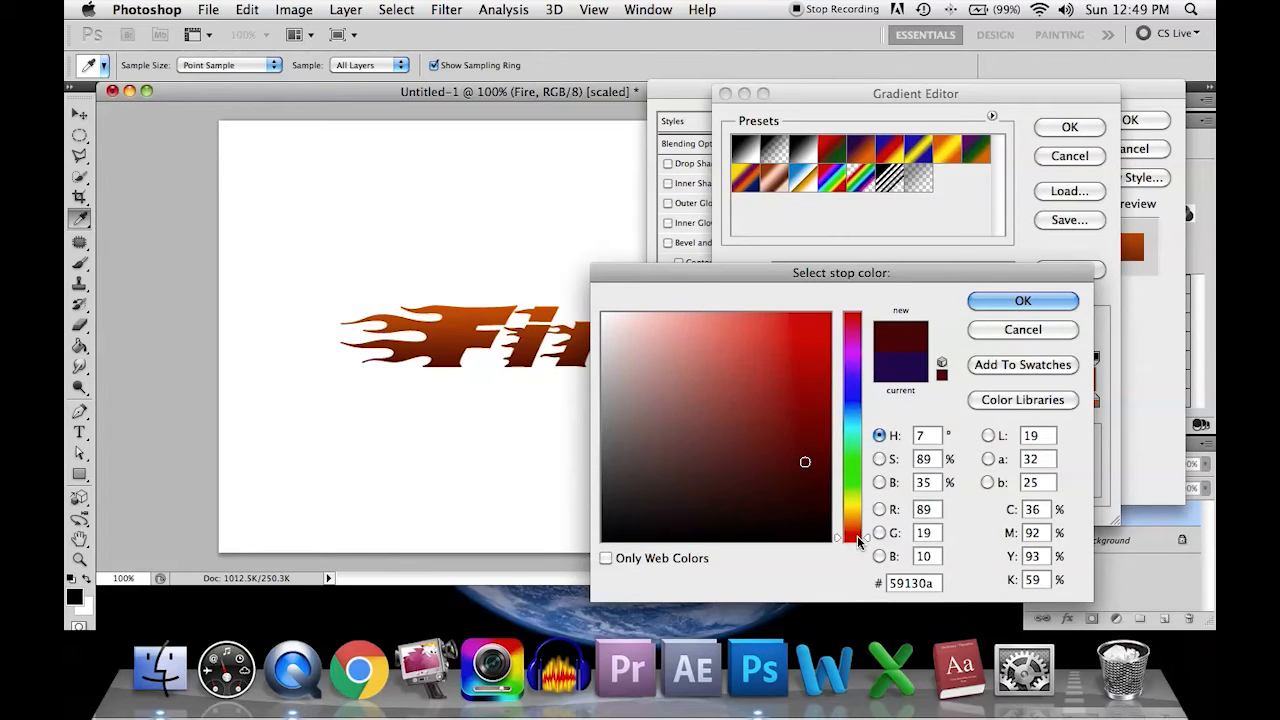
click(858, 548)
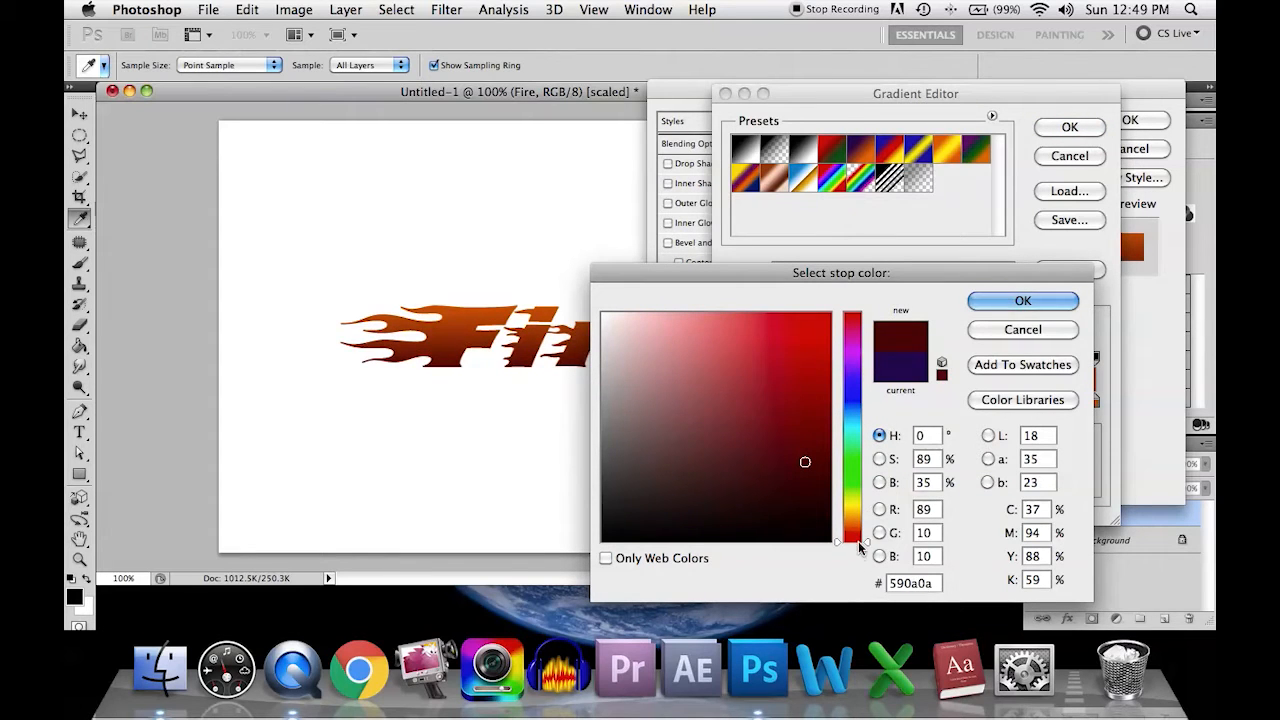
drag(807, 487, 807, 473)
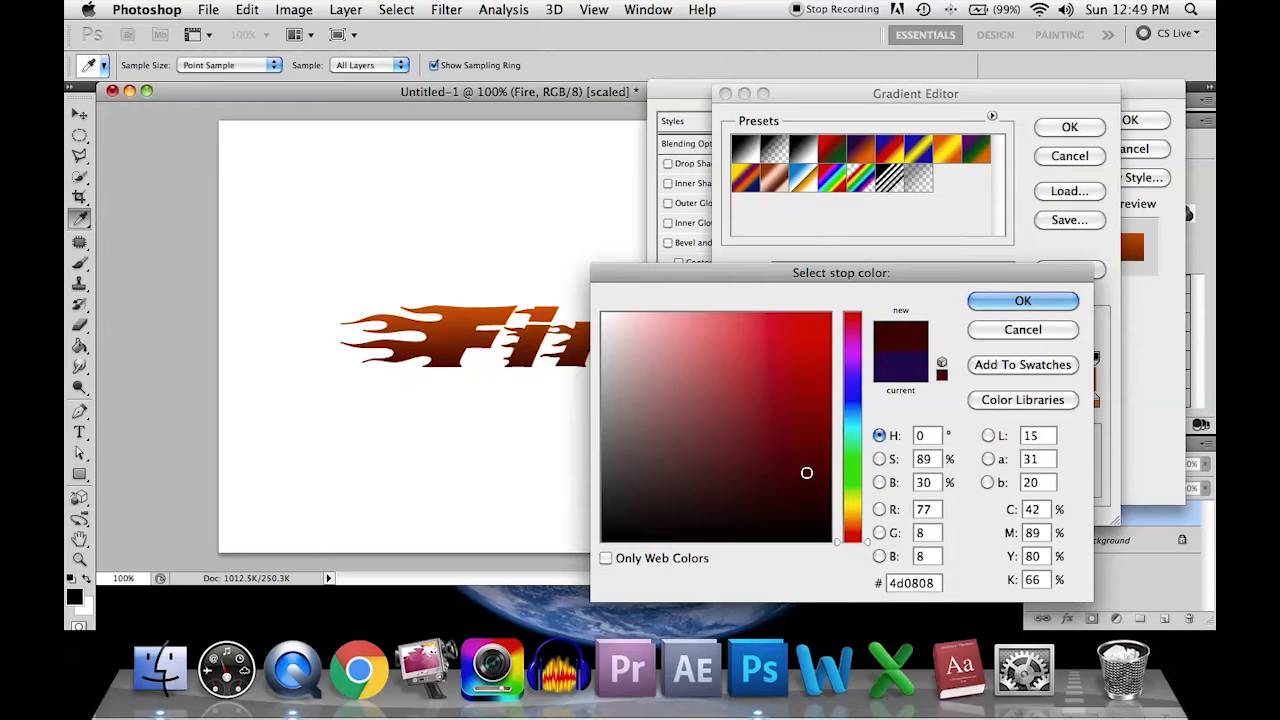
click(1022, 301)
Step: Change the gradient's end colour stop at location 100% to orange #d86018 and accept the custom gradient
click(1097, 403)
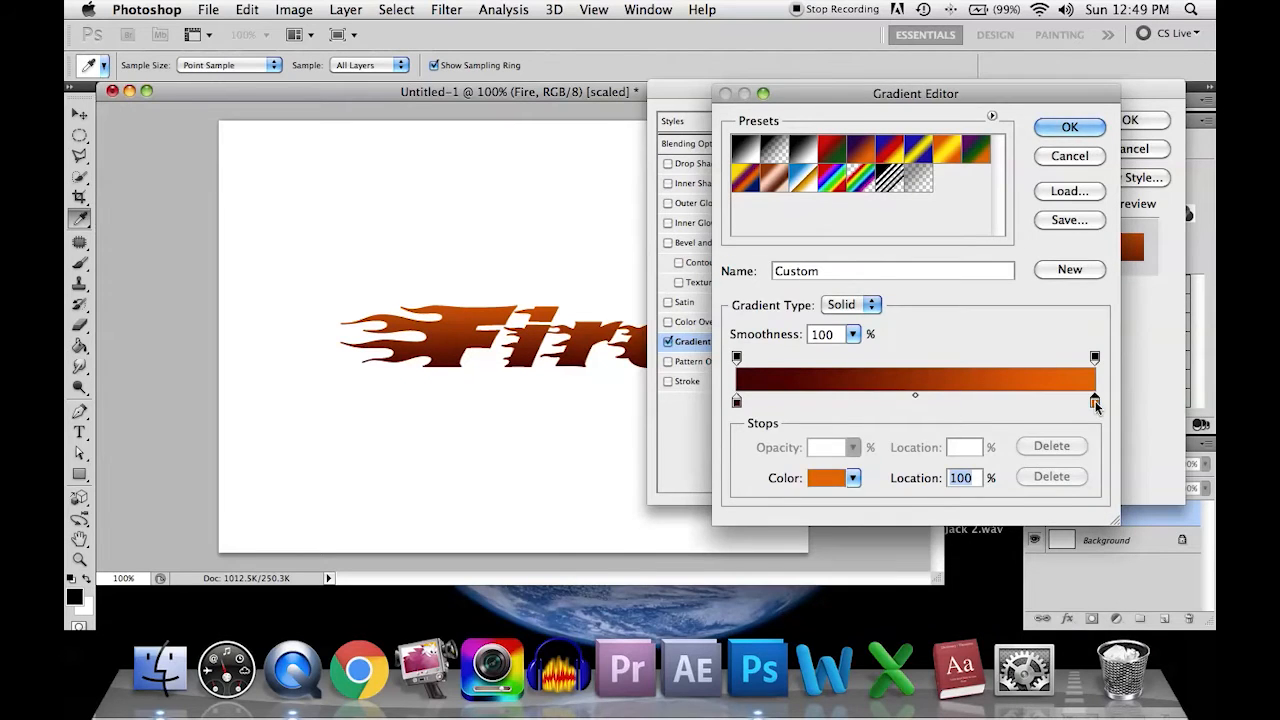
double_click(1097, 403)
drag(850, 532, 850, 529)
mouse_move(818, 360)
mouse_down()
mouse_move(824, 341)
mouse_move(805, 343)
mouse_up()
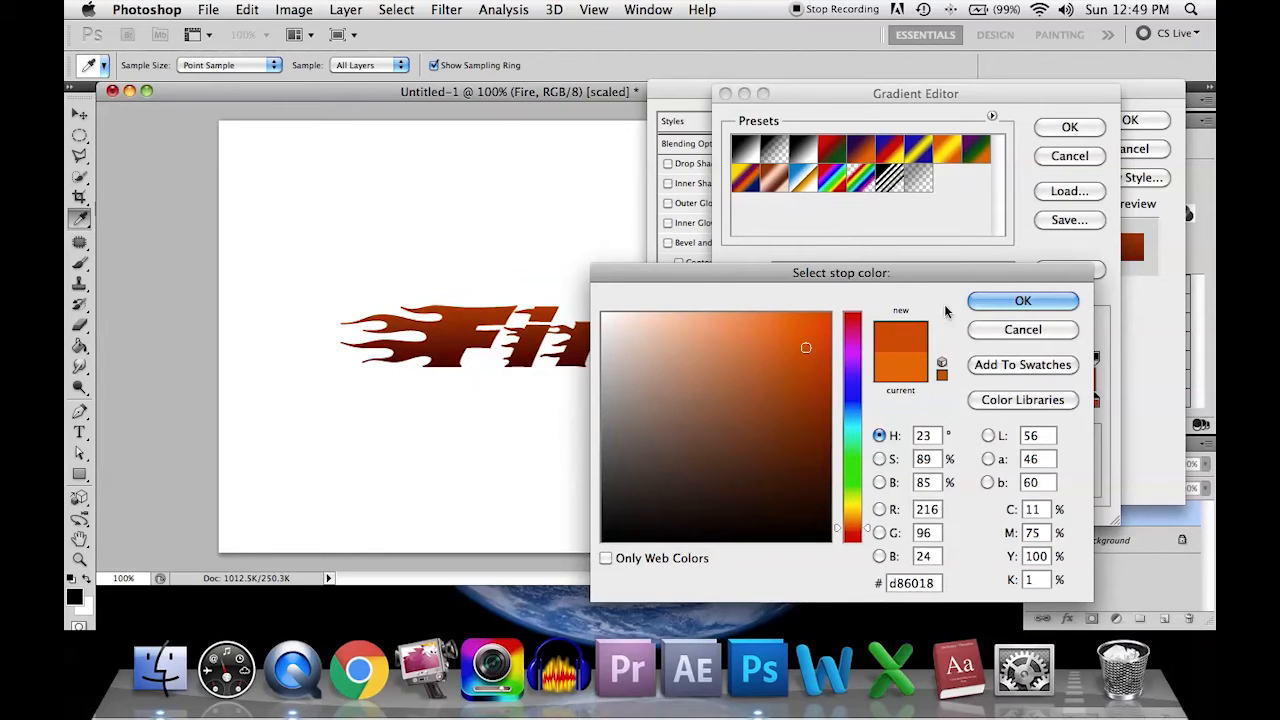
click(1005, 303)
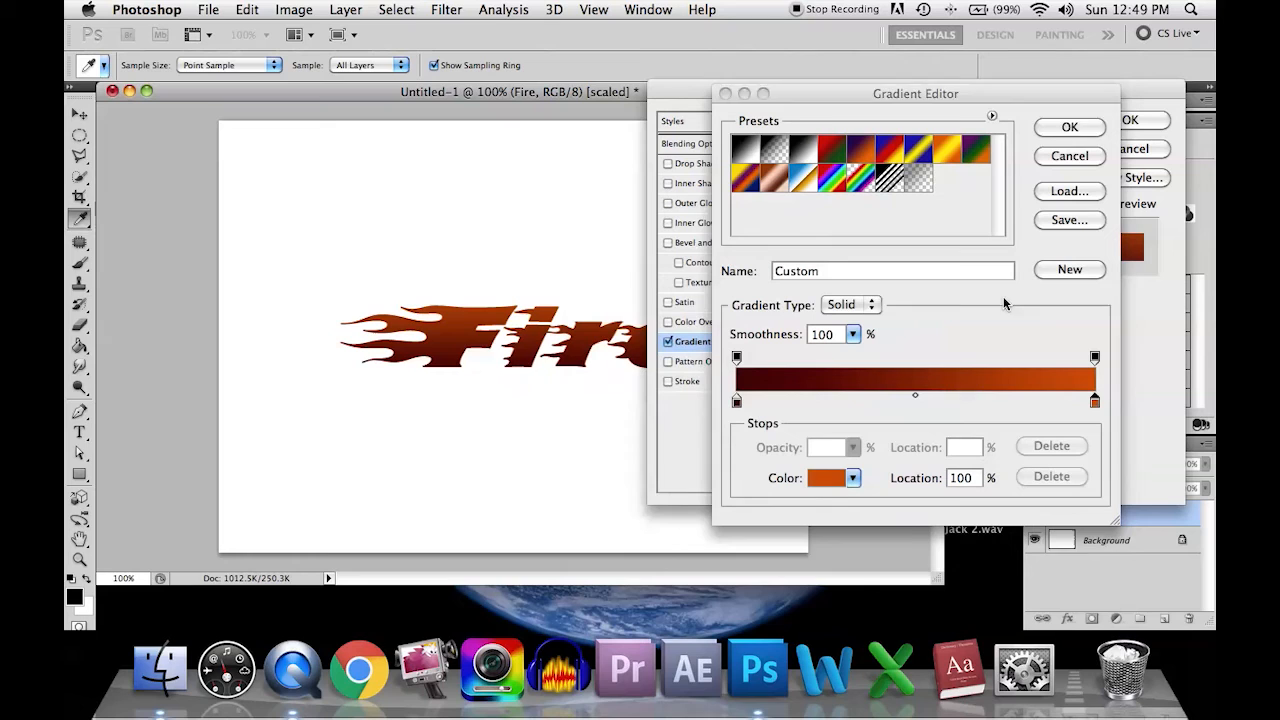
click(1089, 123)
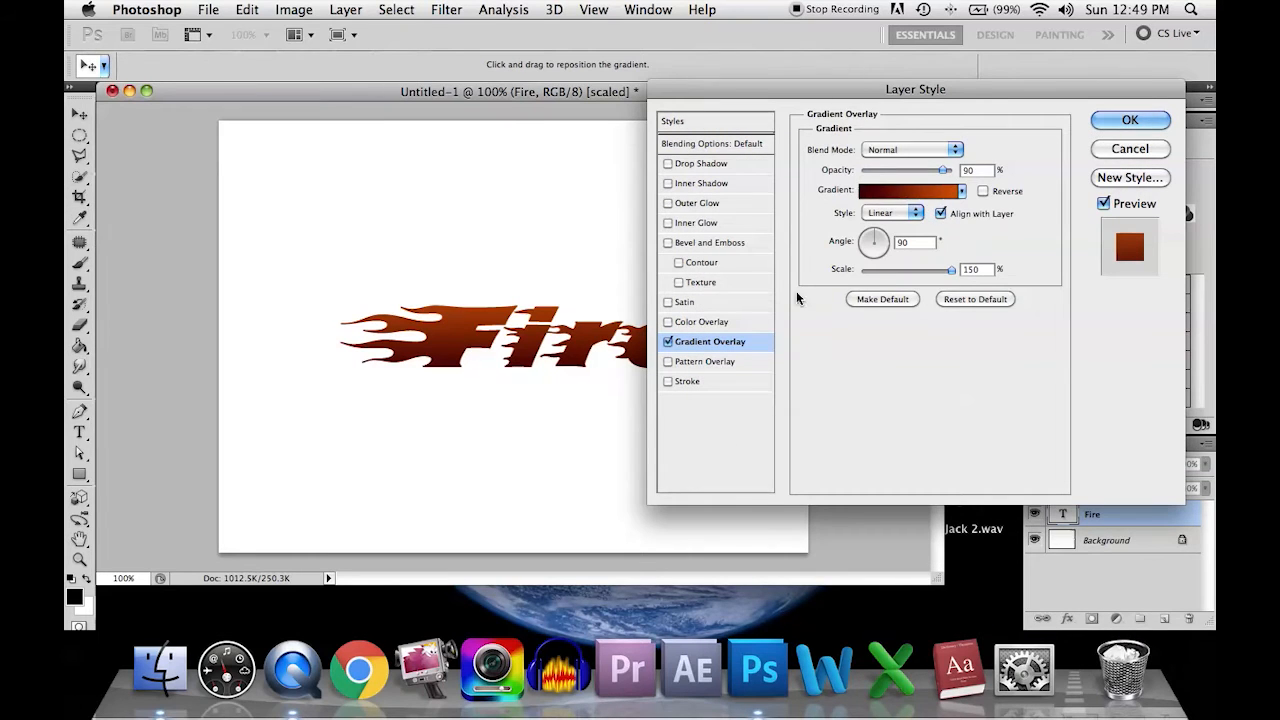
Step: Set the gradient overlay's scale to 72% and preview a Stroke effect before turning it off again
mouse_move(890, 237)
mouse_down()
mouse_move(872, 255)
mouse_move(877, 233)
mouse_up()
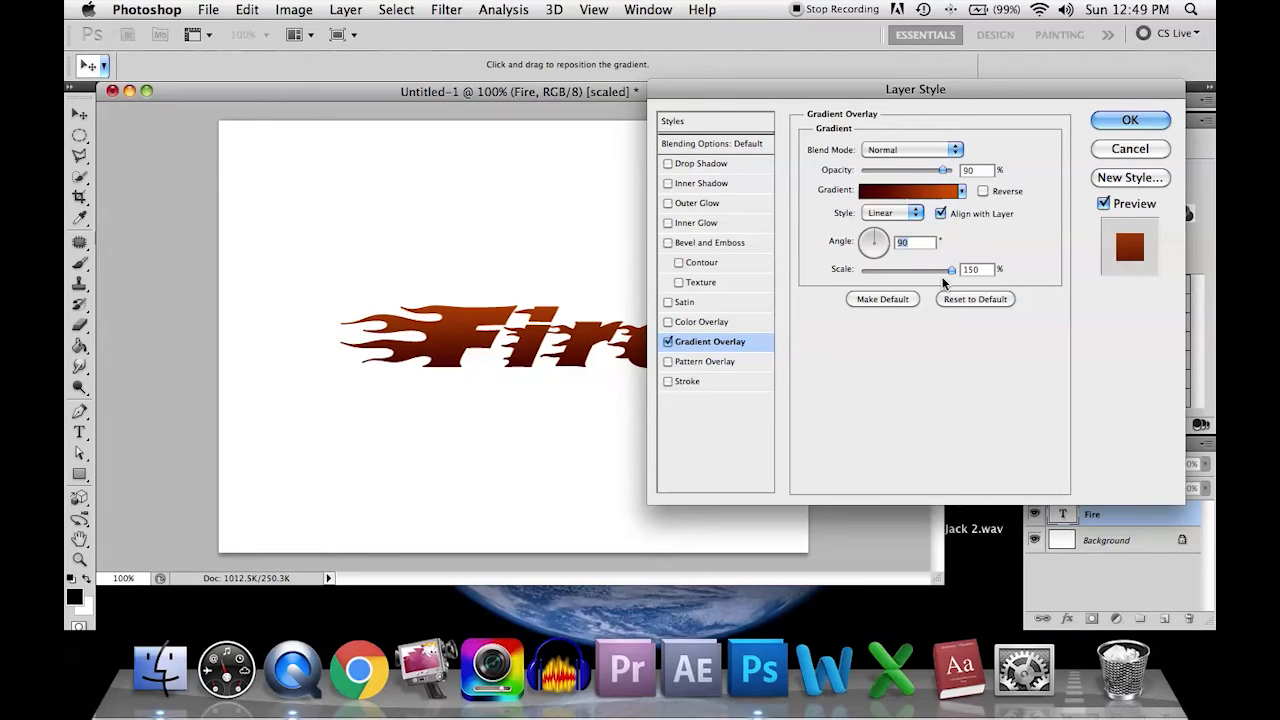
drag(951, 276, 895, 287)
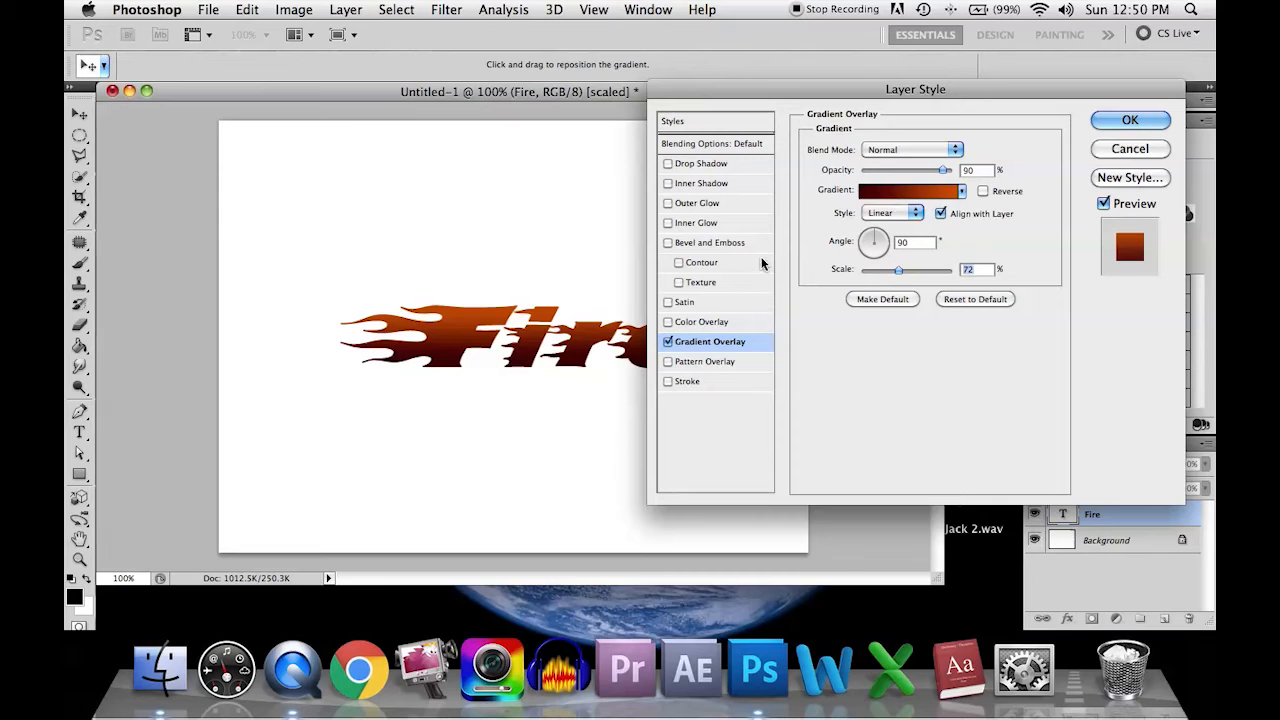
click(705, 382)
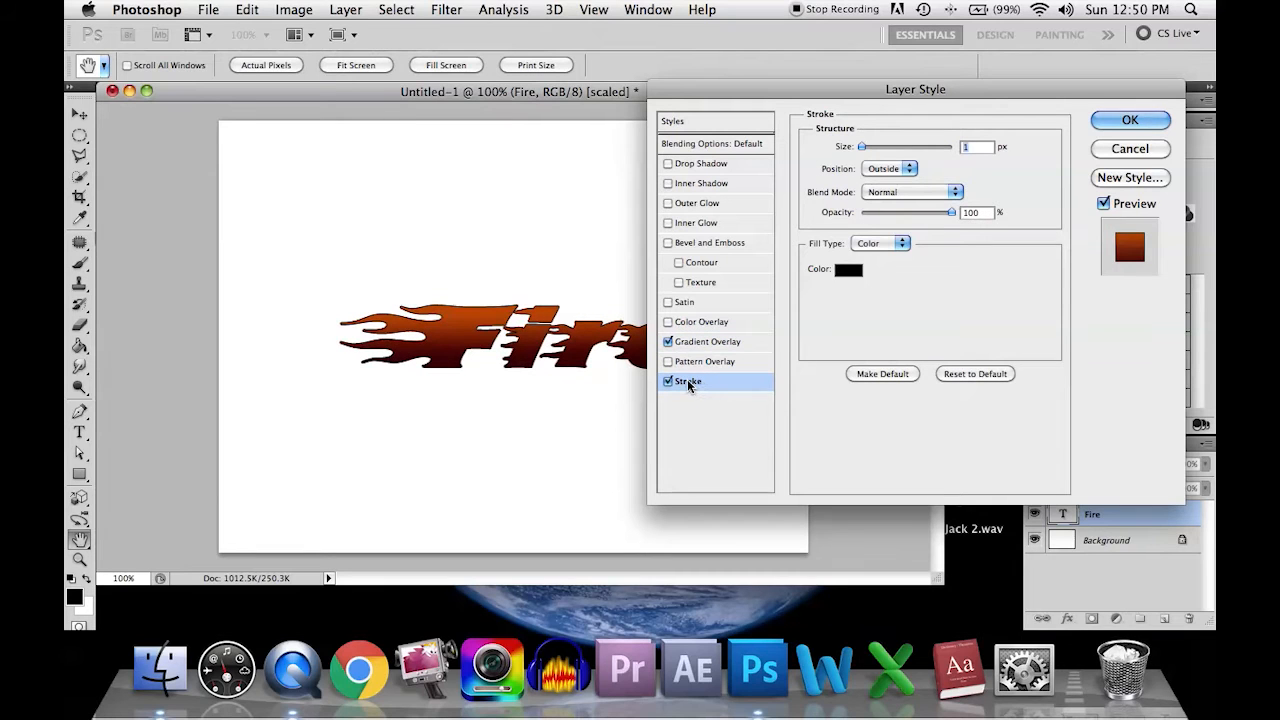
click(668, 384)
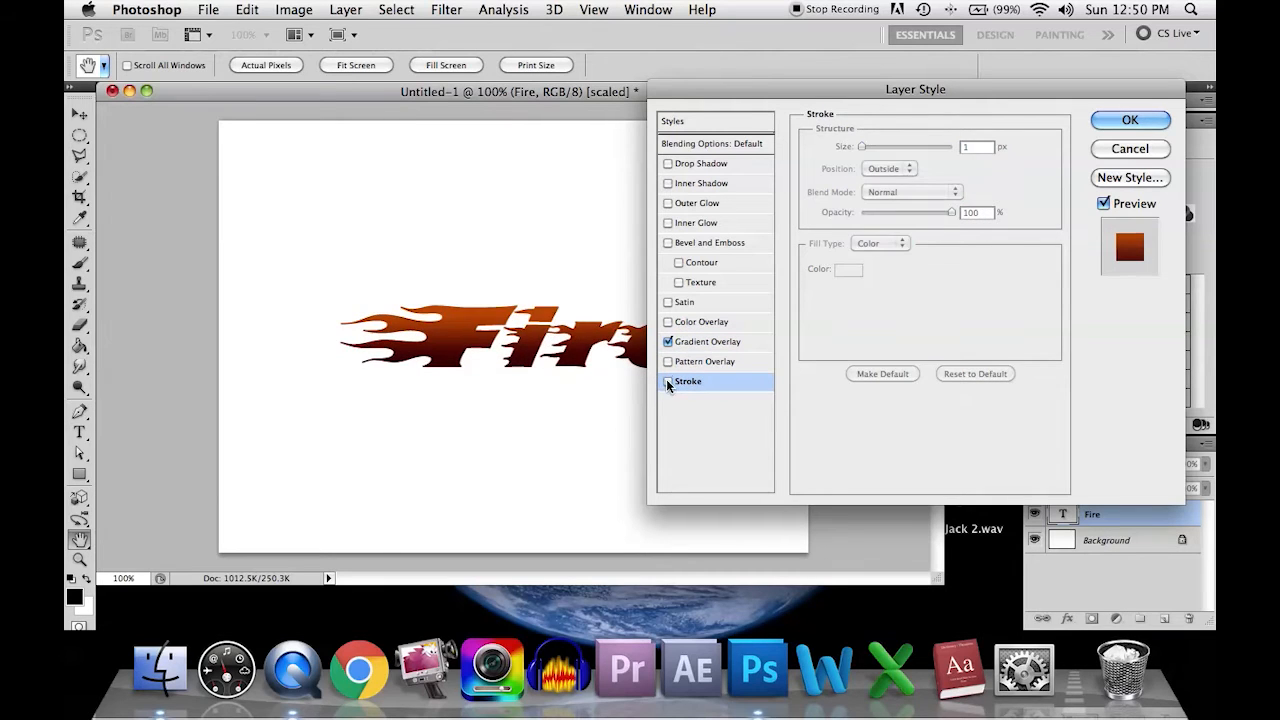
Step: Add a drop shadow with 76% opacity, 100° angle, 3 px distance, 13% spread and 7 px size, and apply the layer styles
click(712, 167)
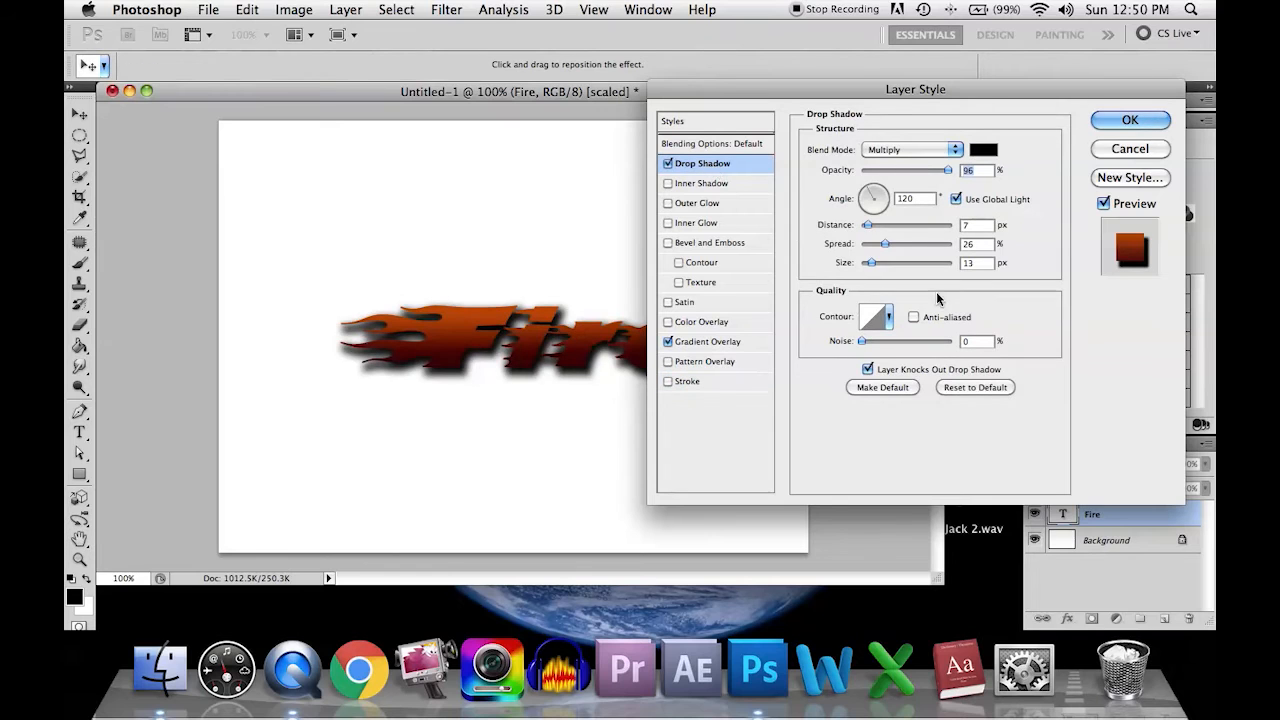
drag(822, 89, 900, 78)
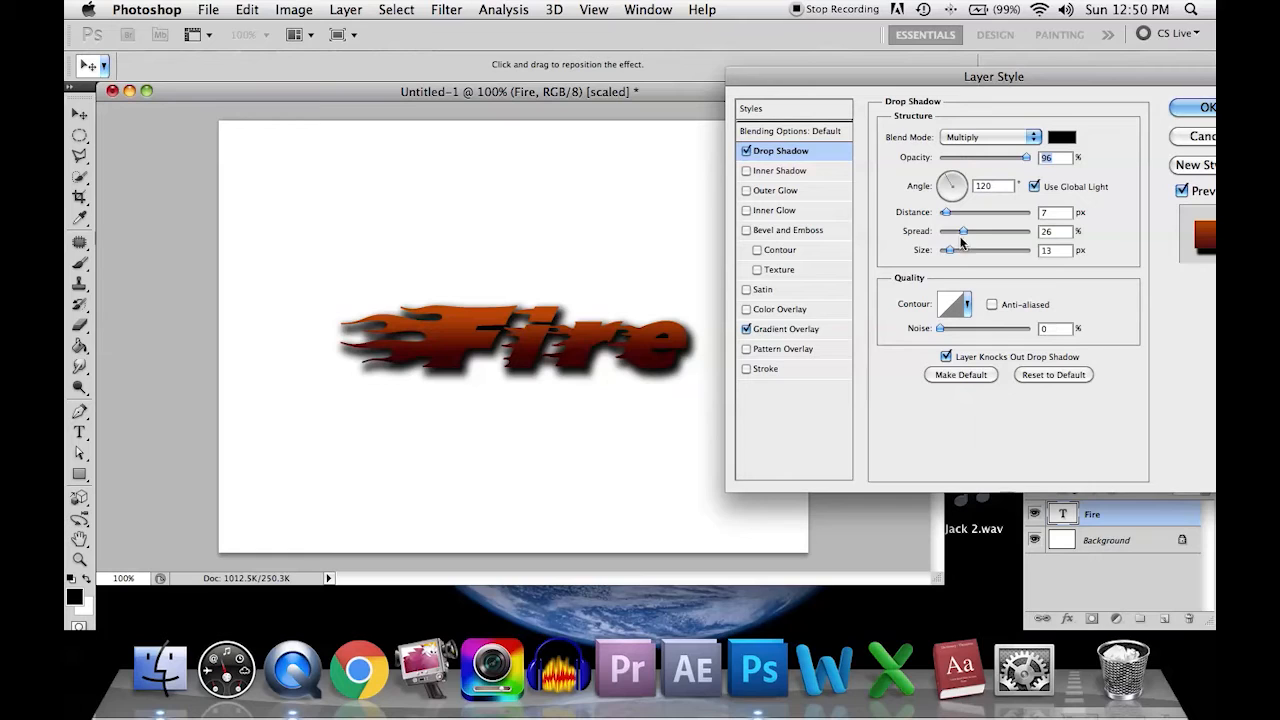
drag(949, 250, 944, 224)
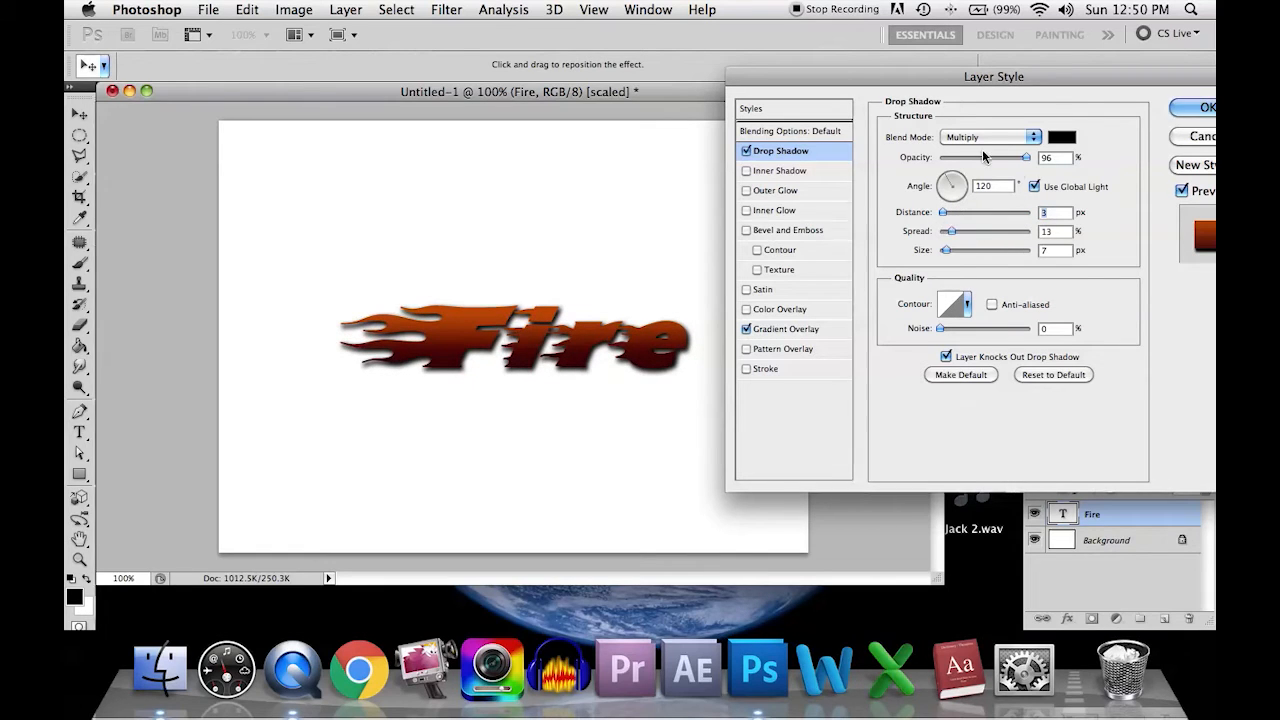
drag(1026, 158, 1007, 164)
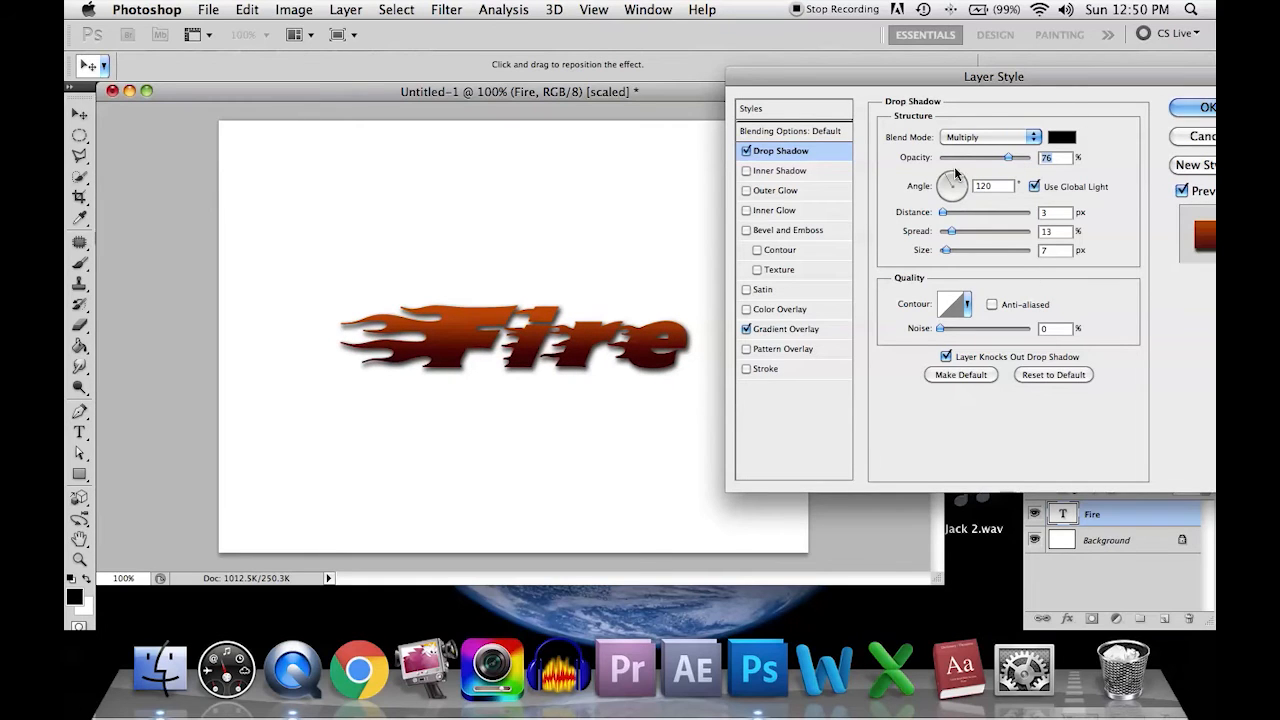
drag(1058, 78, 1032, 78)
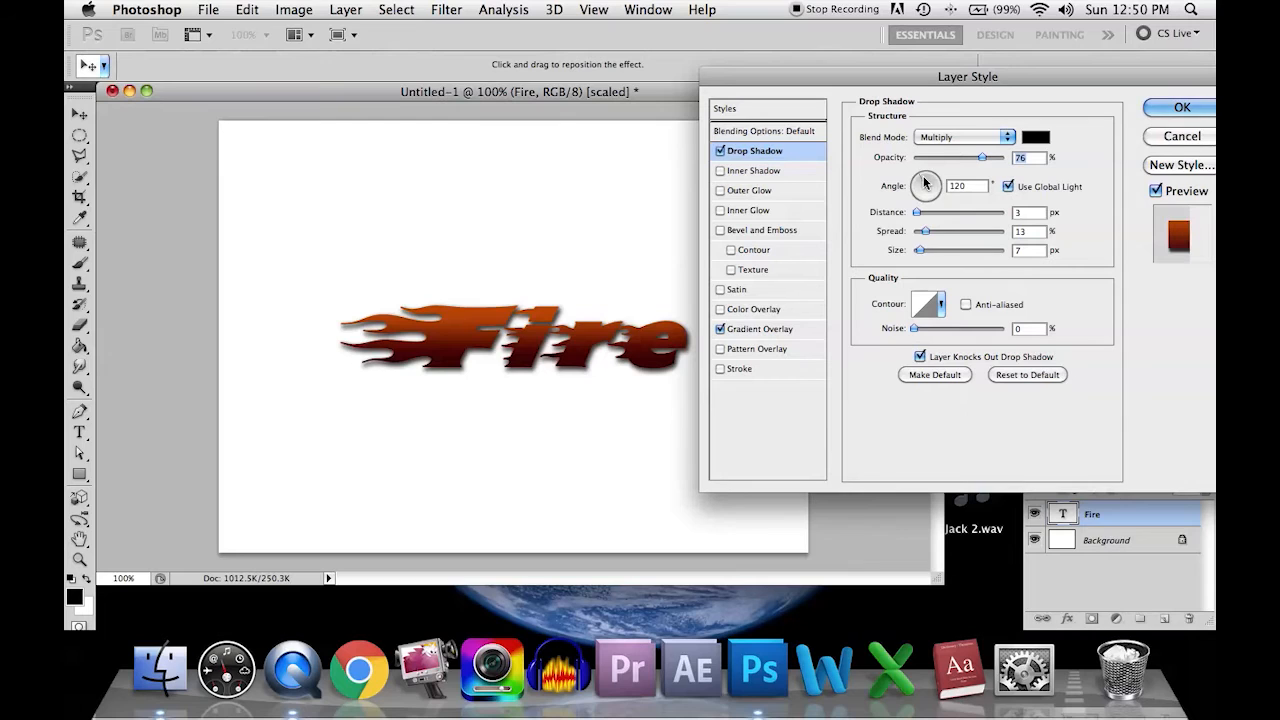
drag(925, 183, 927, 183)
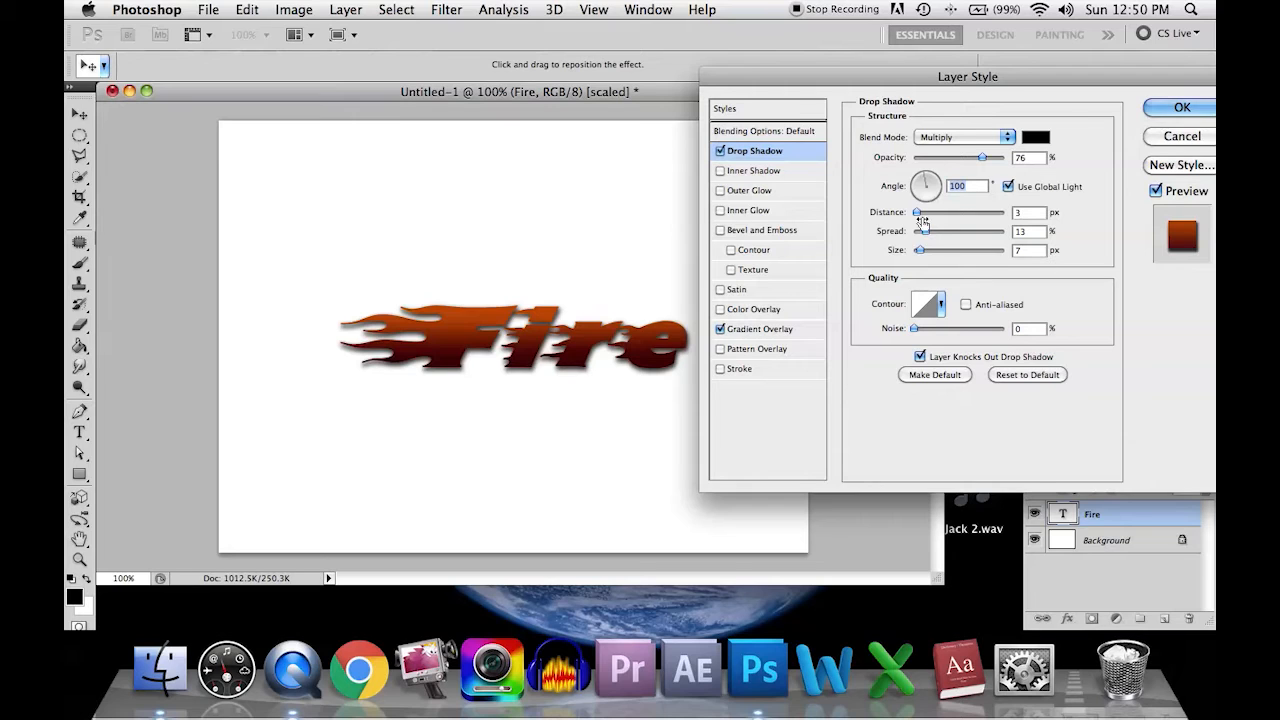
click(1186, 110)
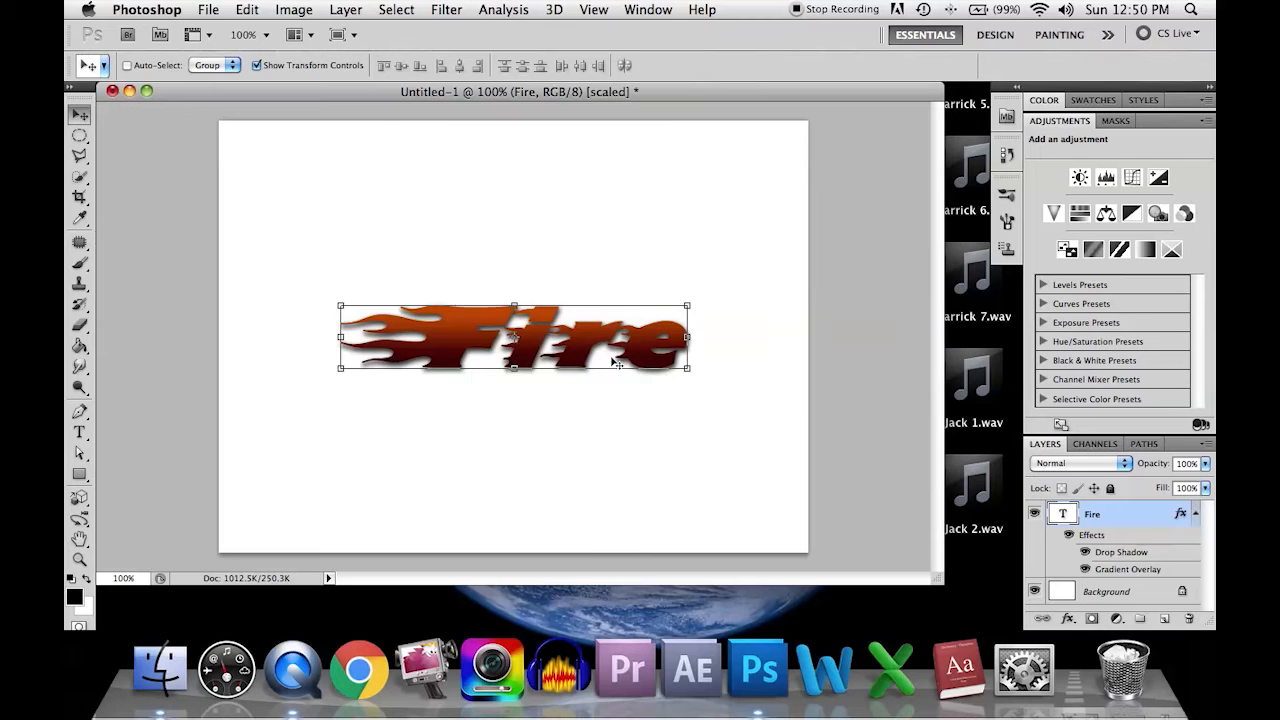
Step: Add a Bevel and Emboss effect with 41% depth to the Fire text layer and apply the layer style
double_click(1148, 521)
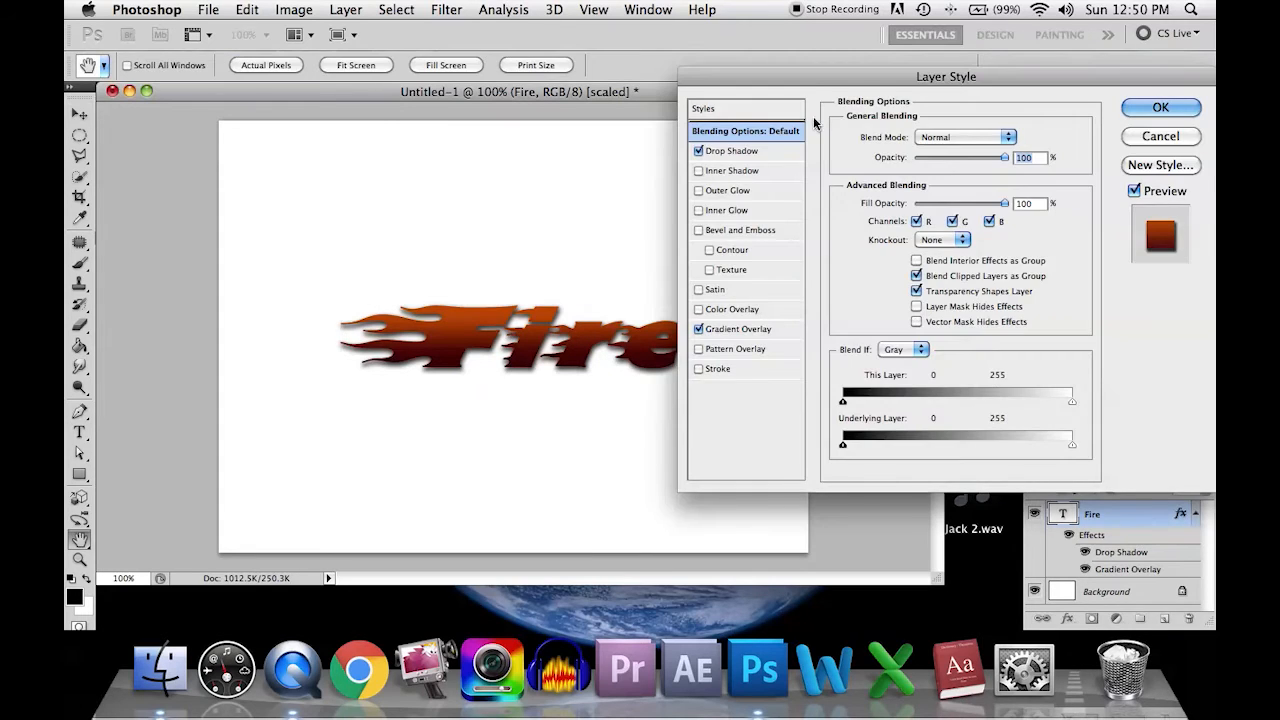
drag(870, 82, 841, 82)
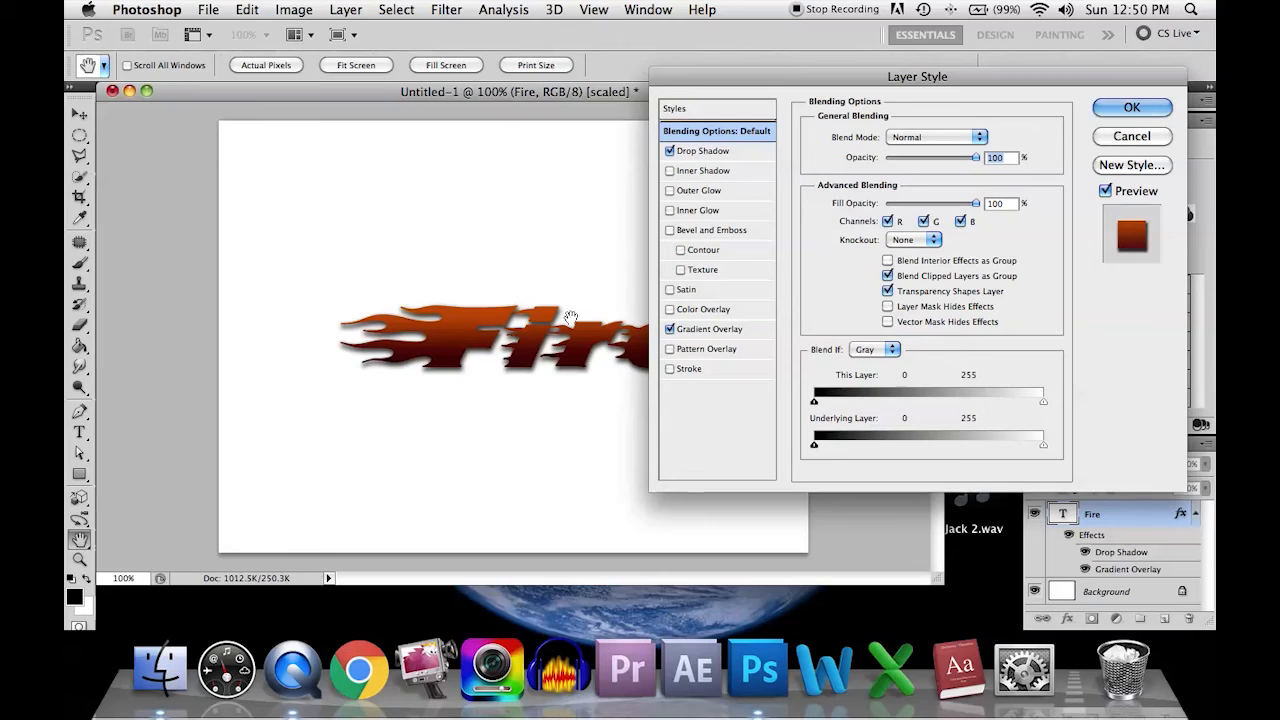
click(701, 232)
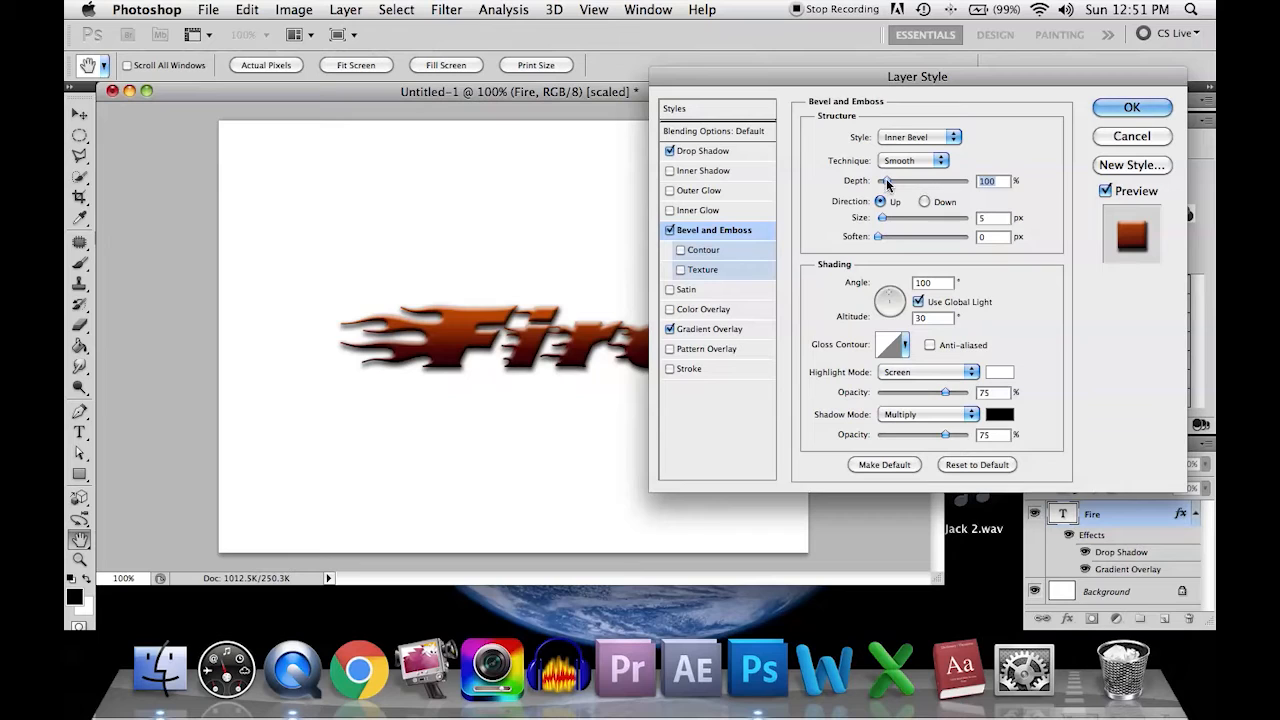
drag(887, 184, 883, 186)
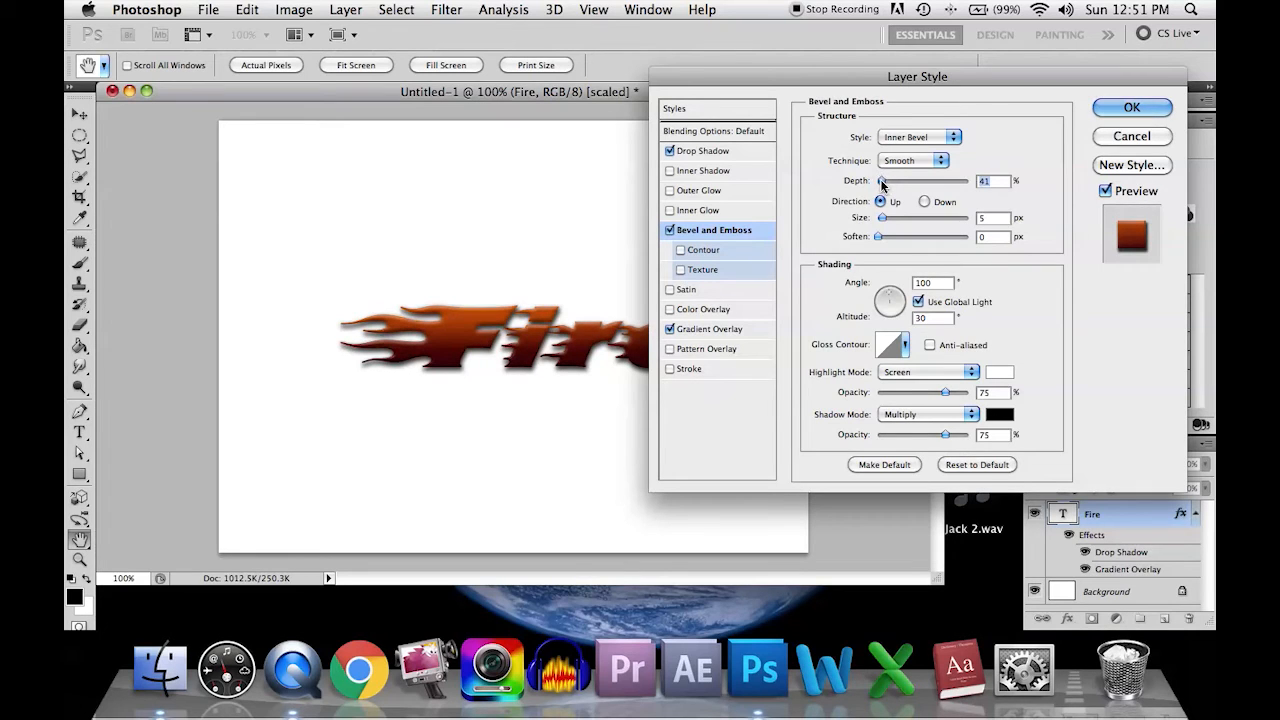
drag(743, 77, 828, 66)
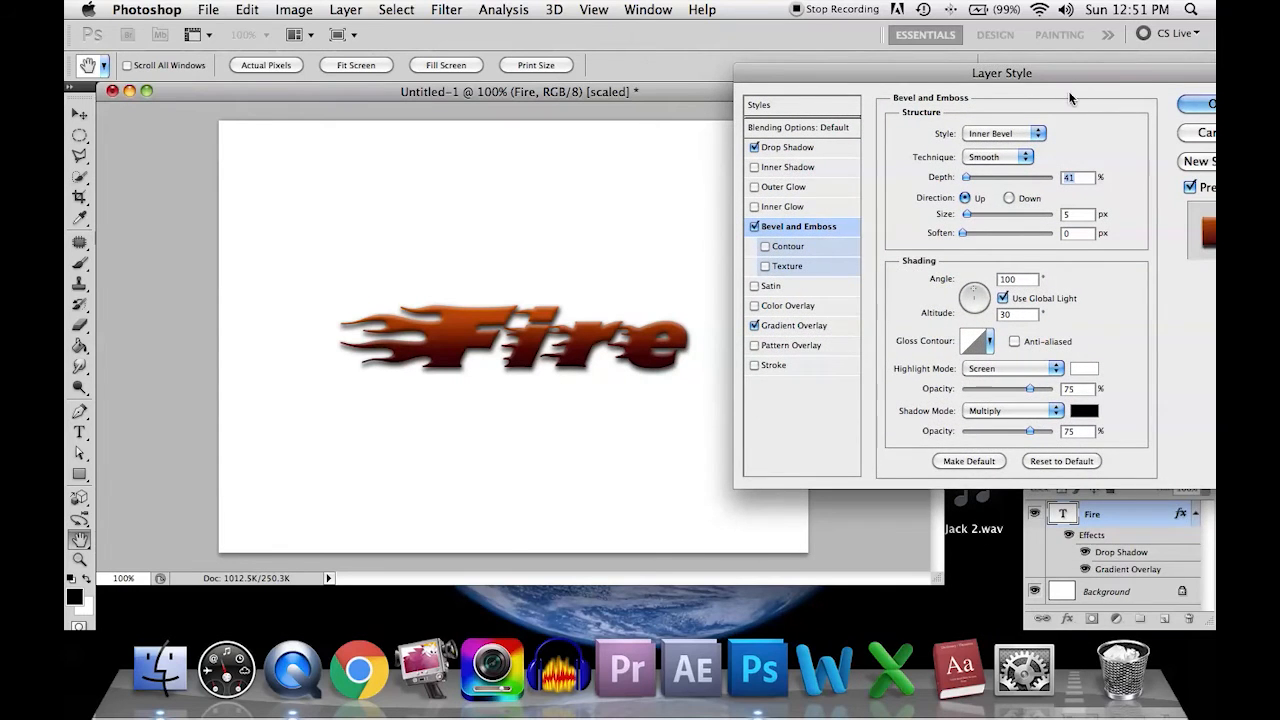
drag(1069, 97, 1015, 103)
click(1148, 107)
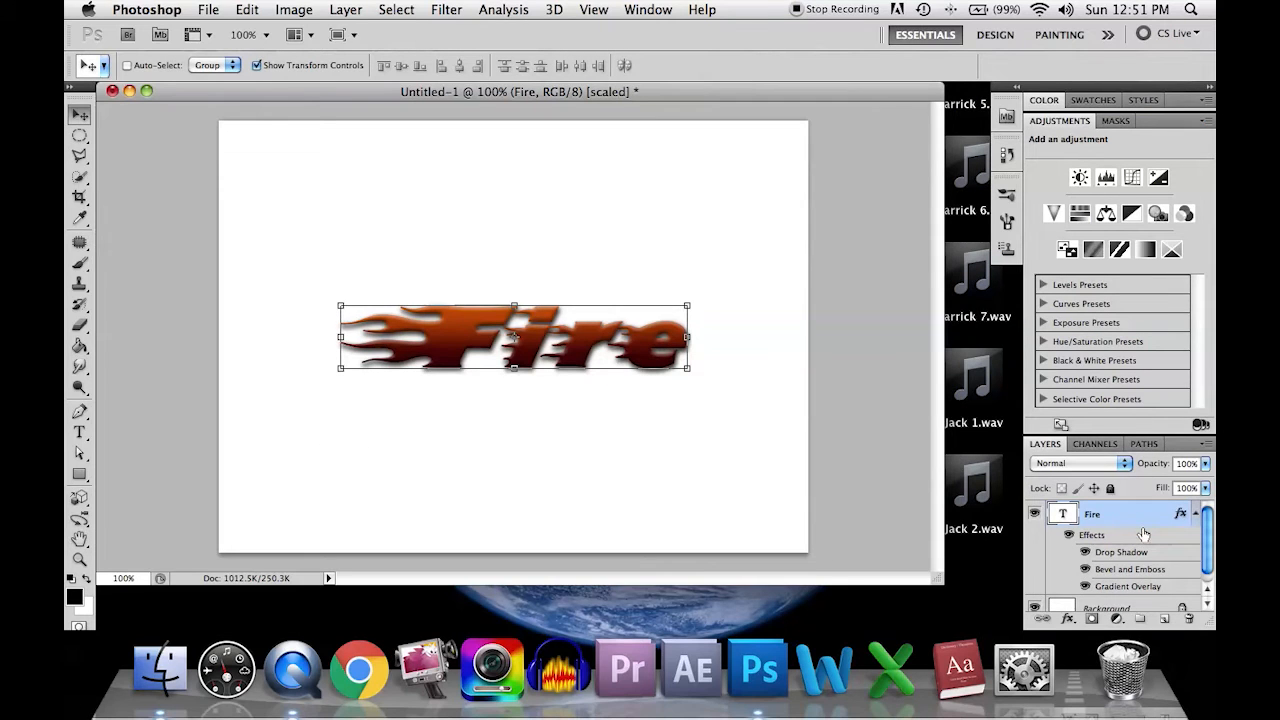
Step: Draw a large black starburst custom shape between the Background layer and the Fire text layer
scroll(1145, 533, down, 1)
click(1145, 602)
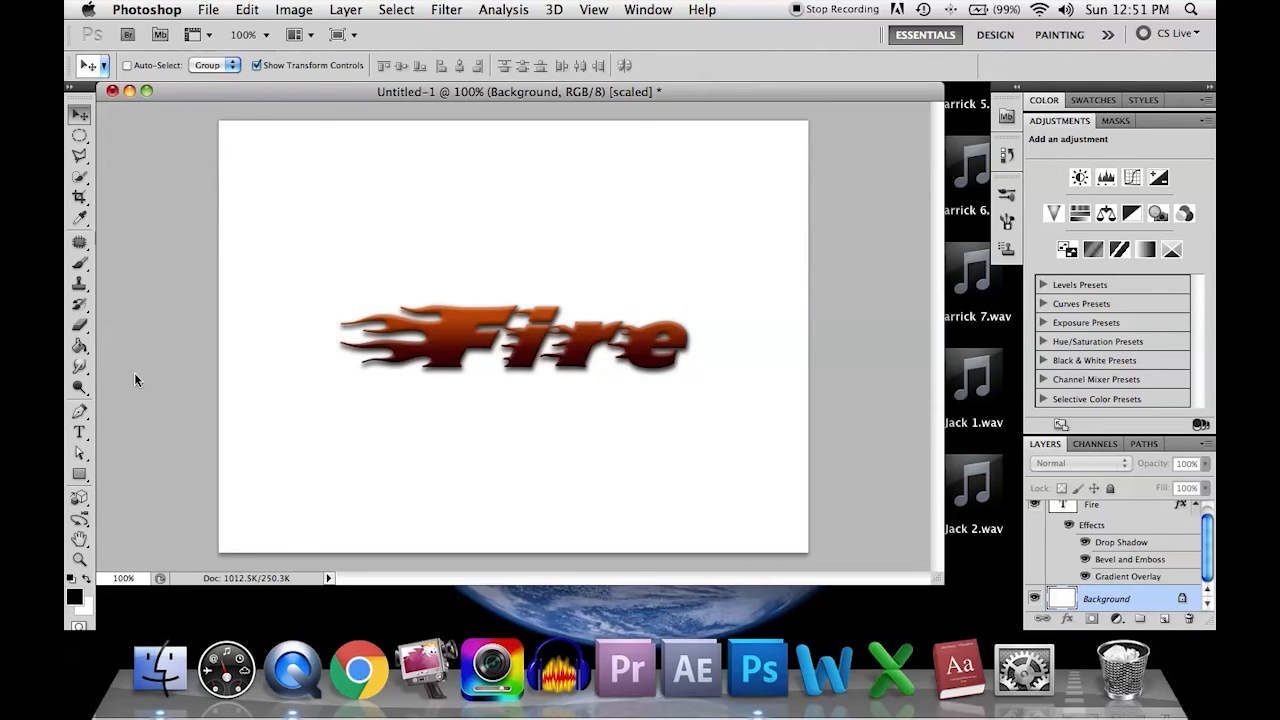
click(82, 475)
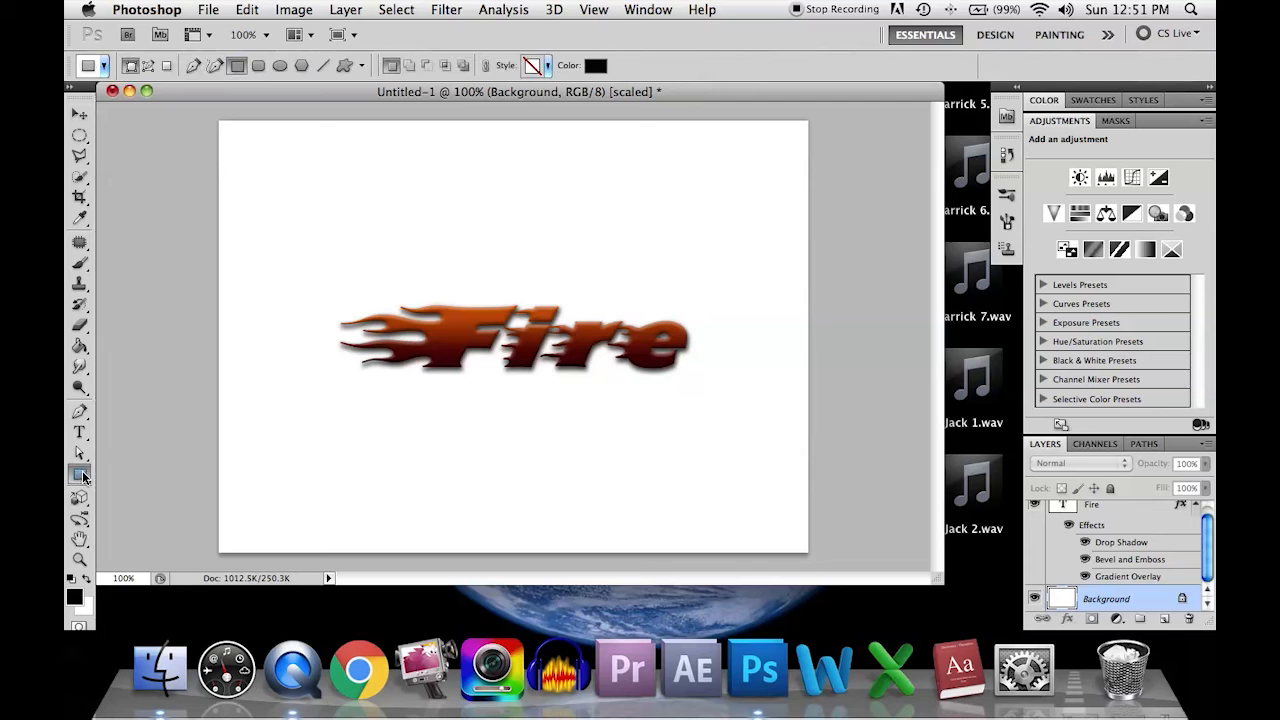
click(346, 66)
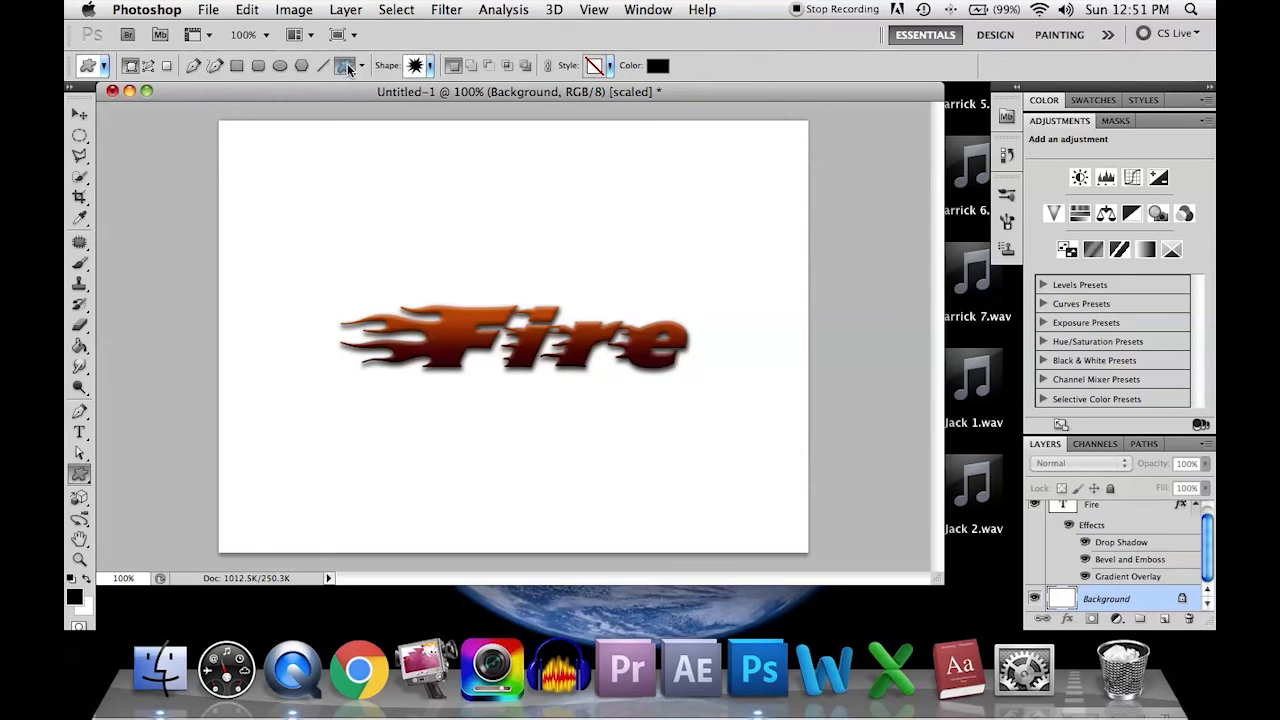
click(364, 66)
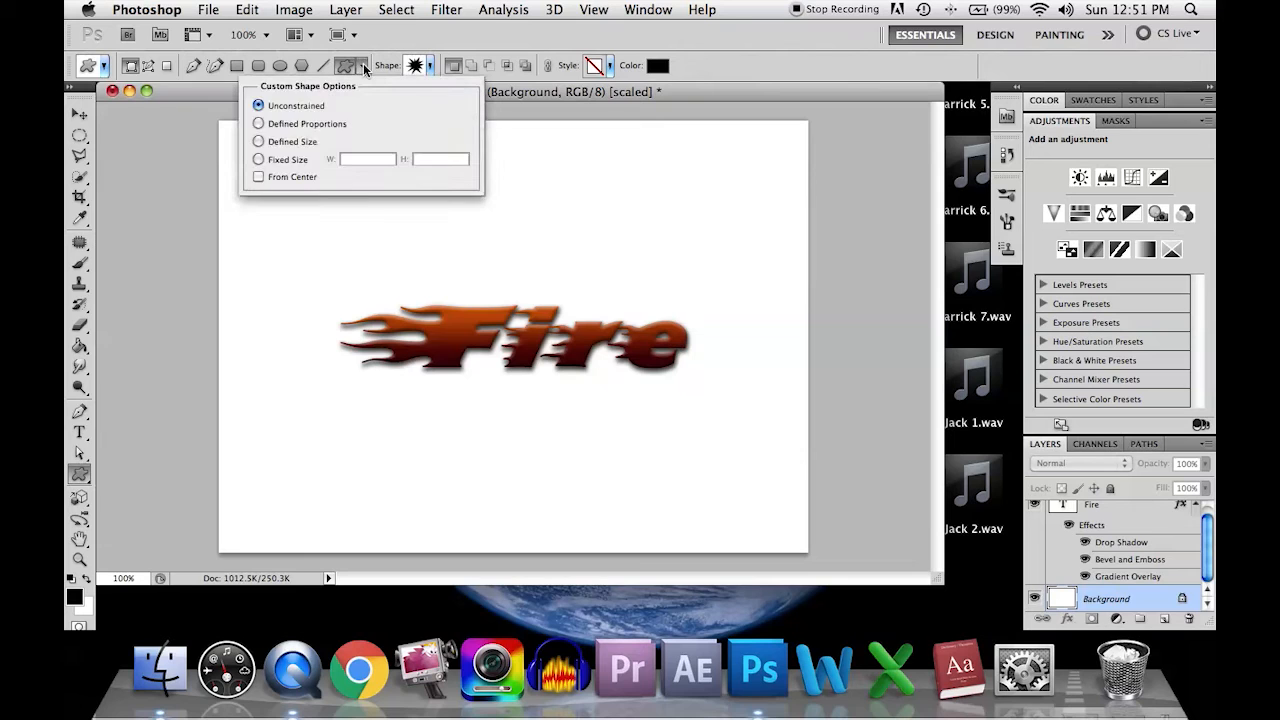
click(364, 66)
click(431, 66)
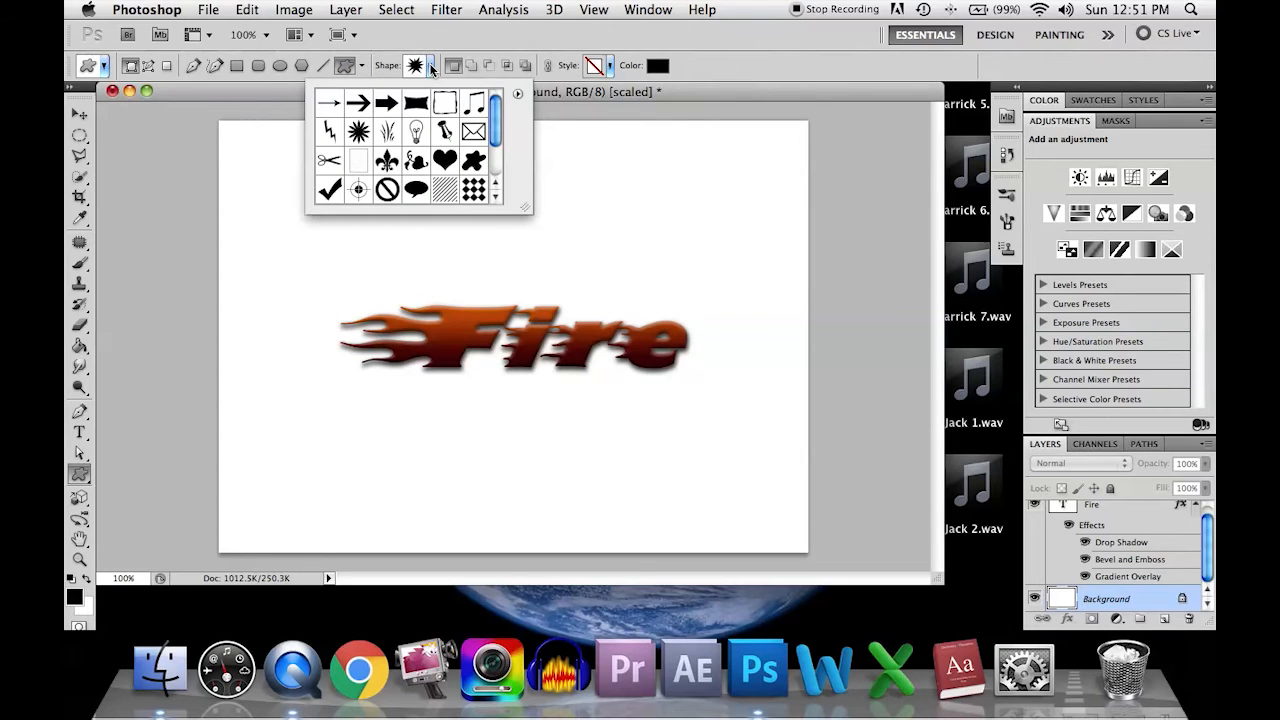
scroll(416, 125, down, 4)
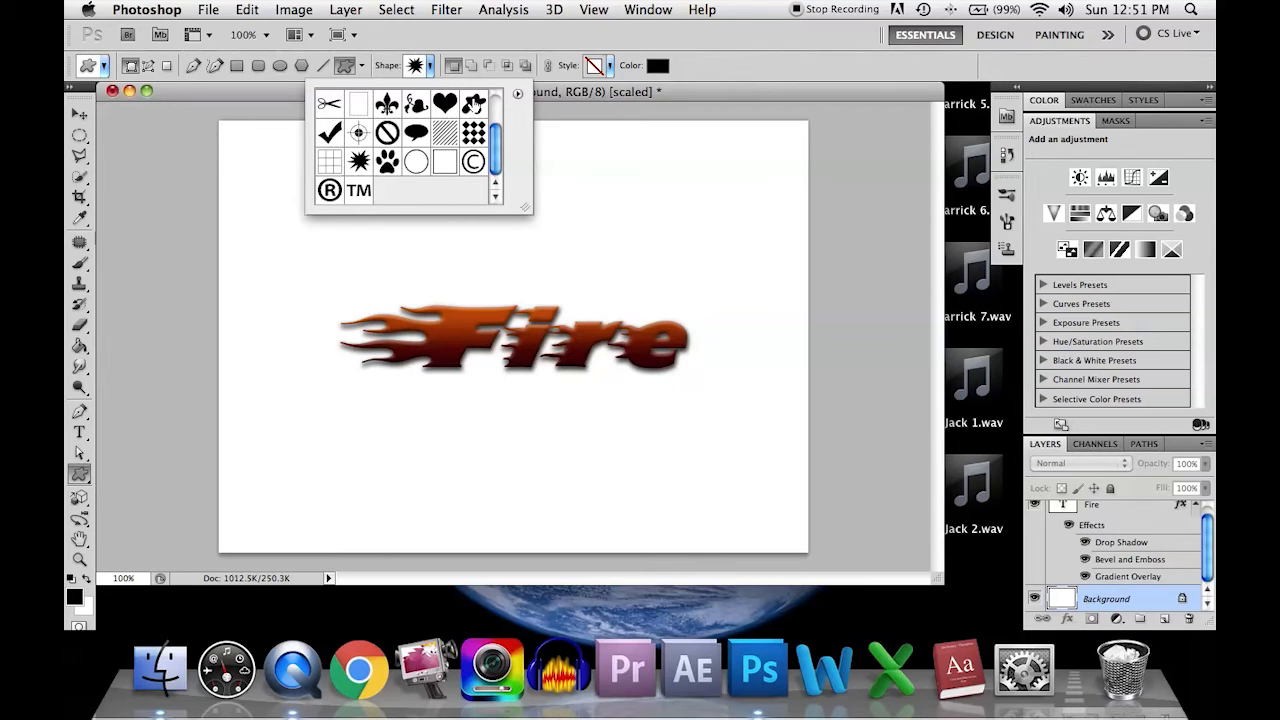
click(360, 163)
double_click(359, 160)
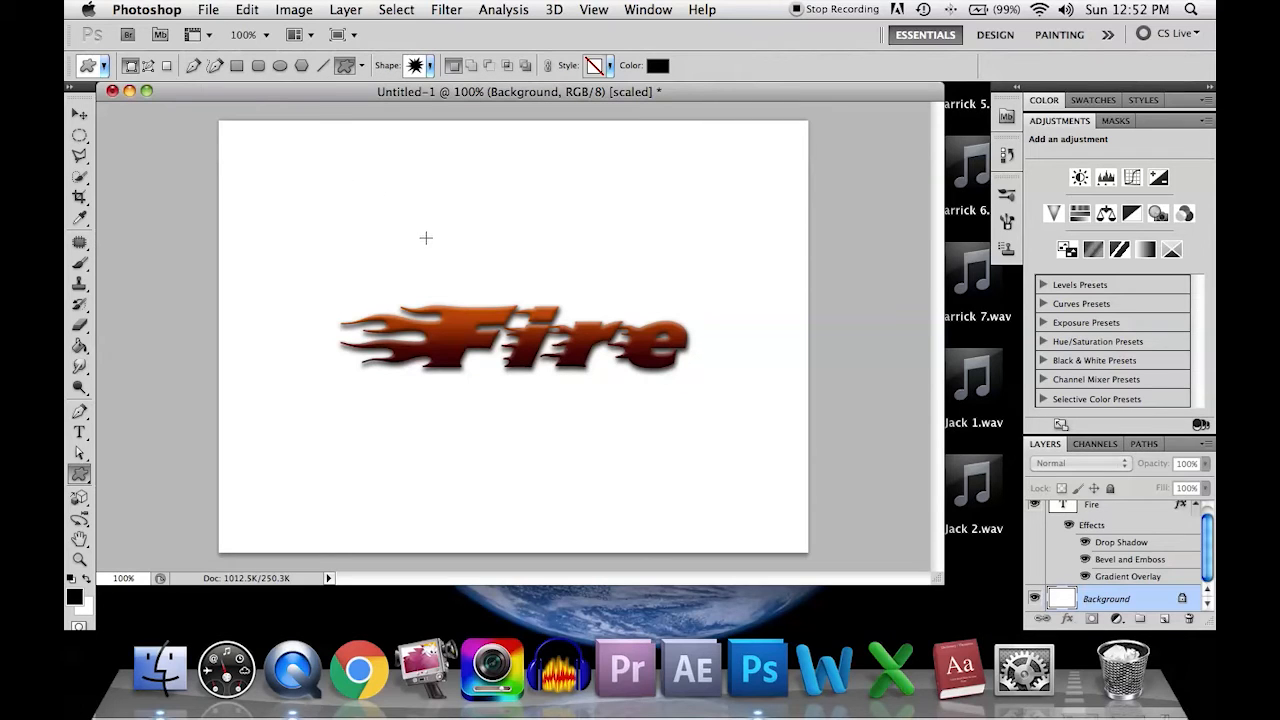
drag(426, 237, 748, 494)
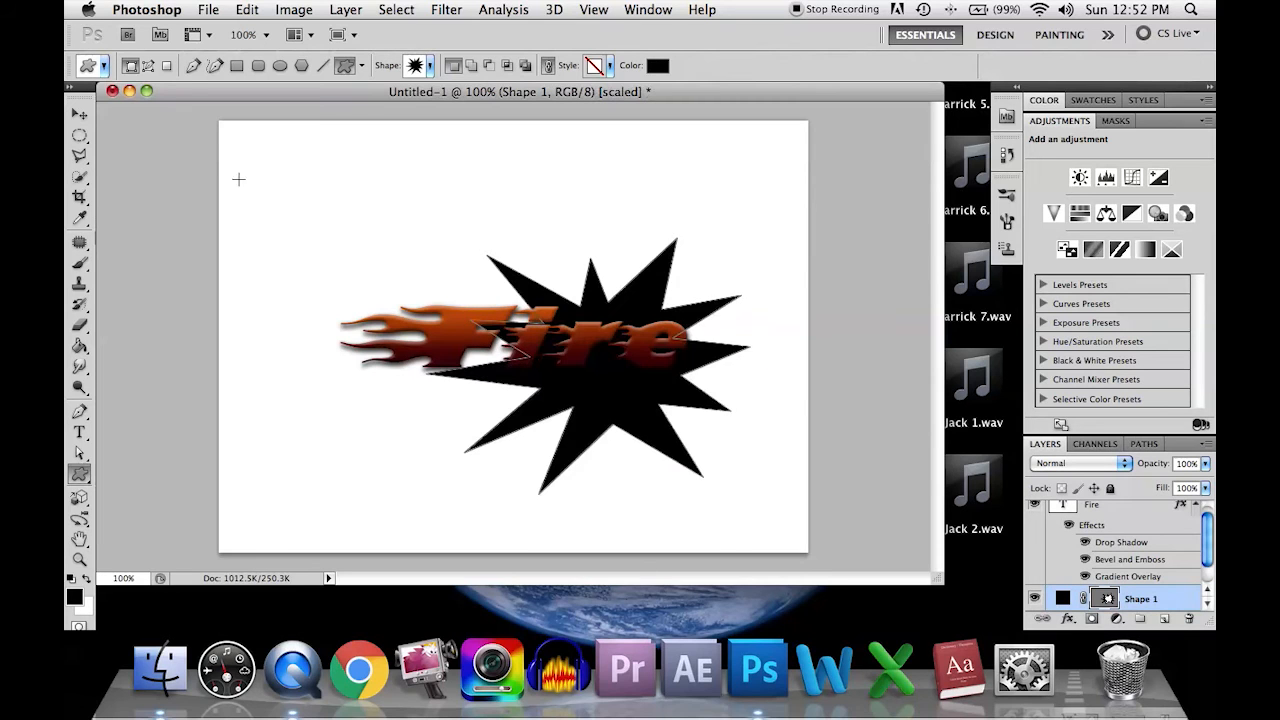
Step: Scale the starburst to about 134% width and 126% height, centre it behind the Fire text and commit the transform
click(80, 113)
drag(610, 380, 530, 345)
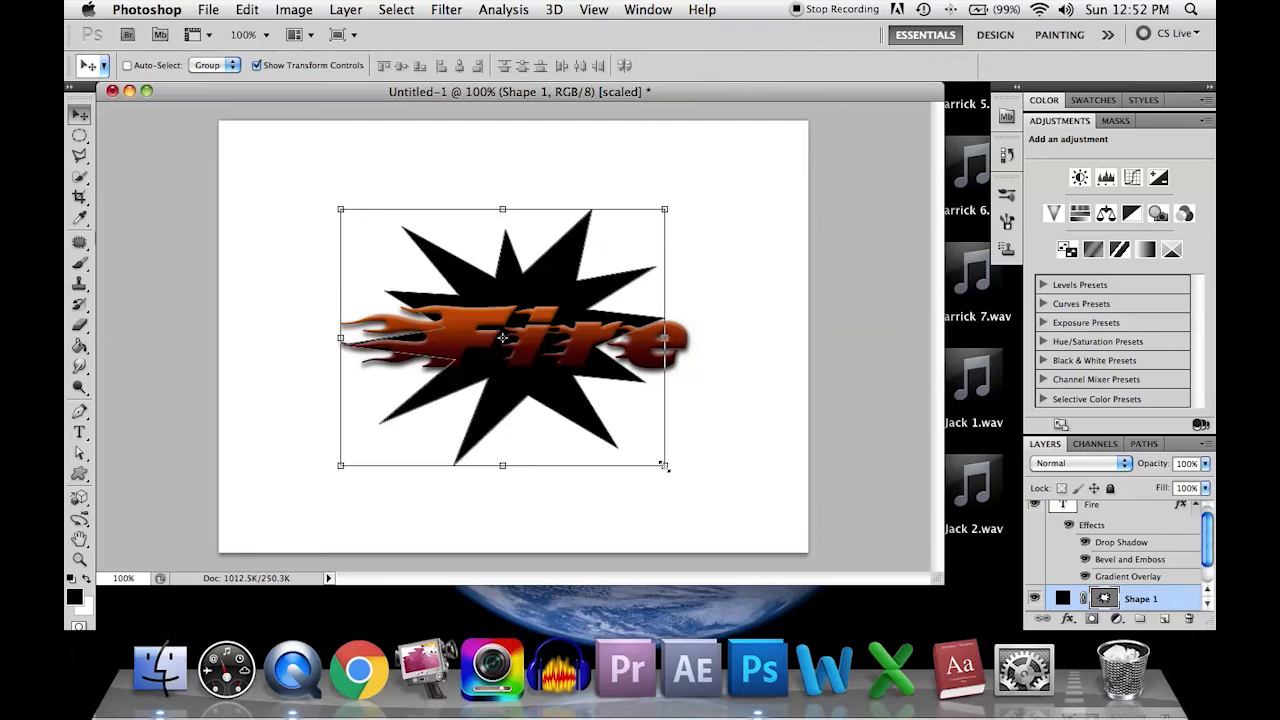
drag(664, 465, 773, 531)
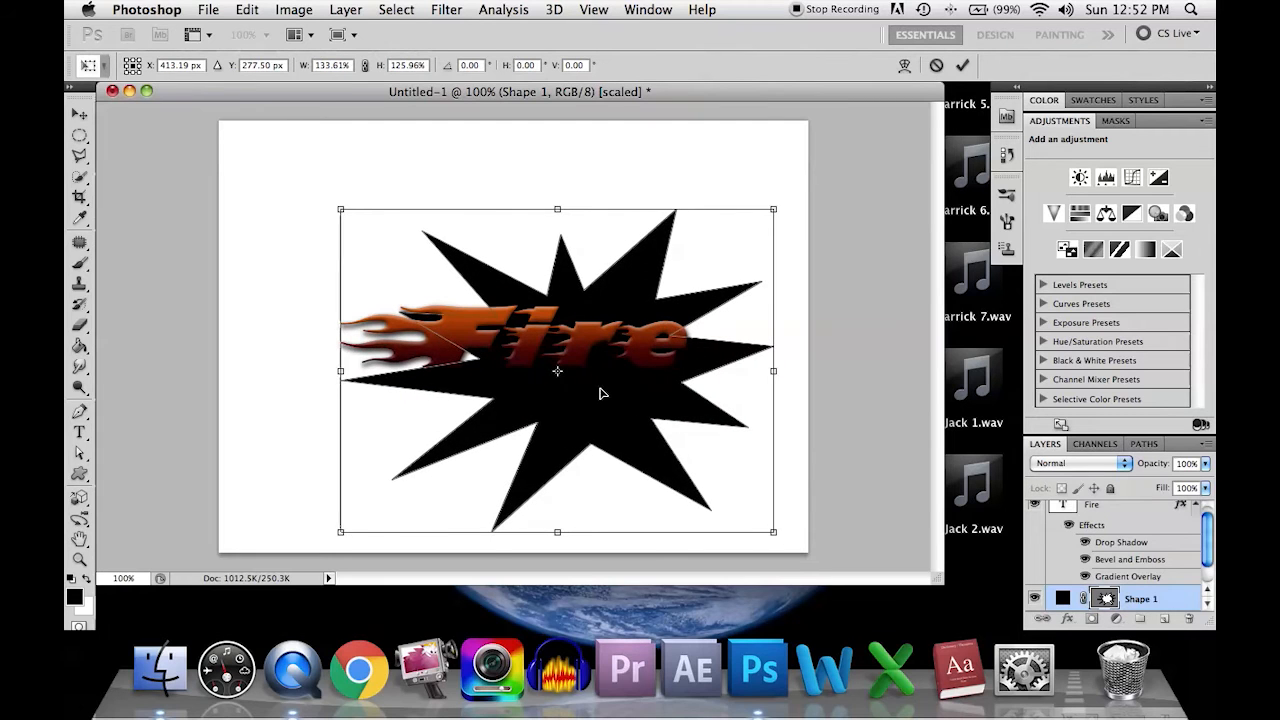
drag(600, 393, 551, 365)
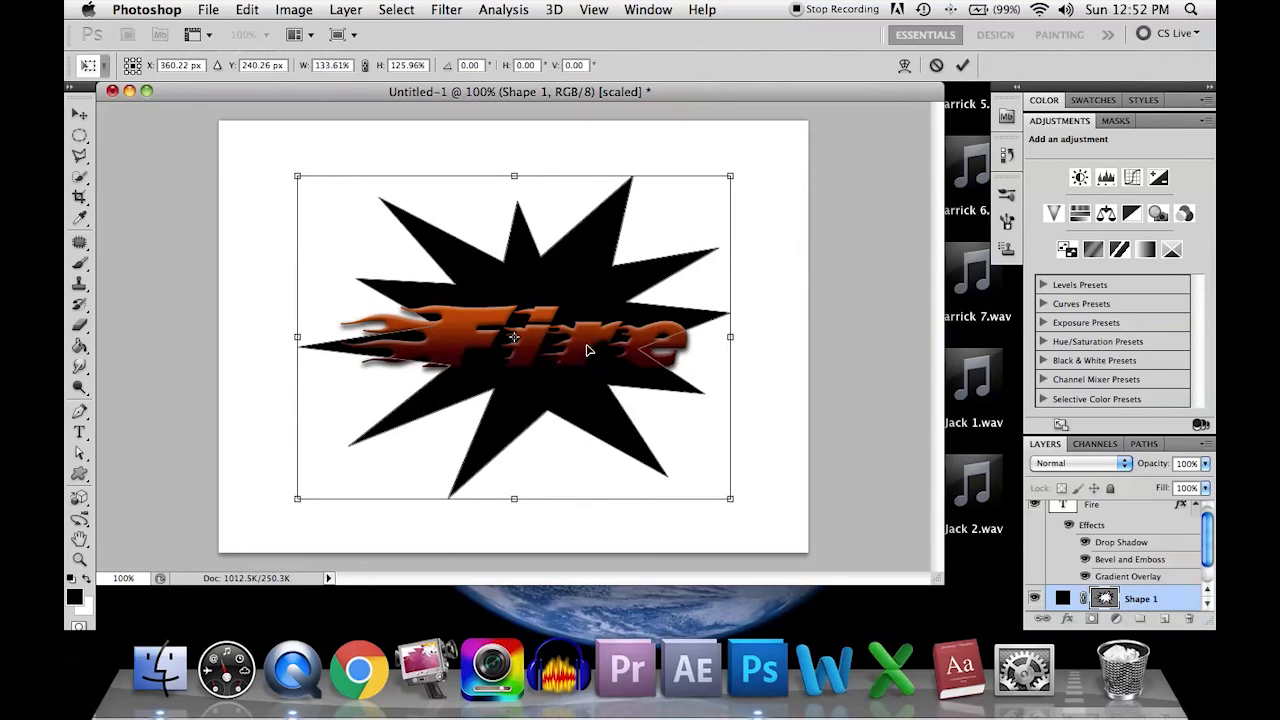
click(963, 66)
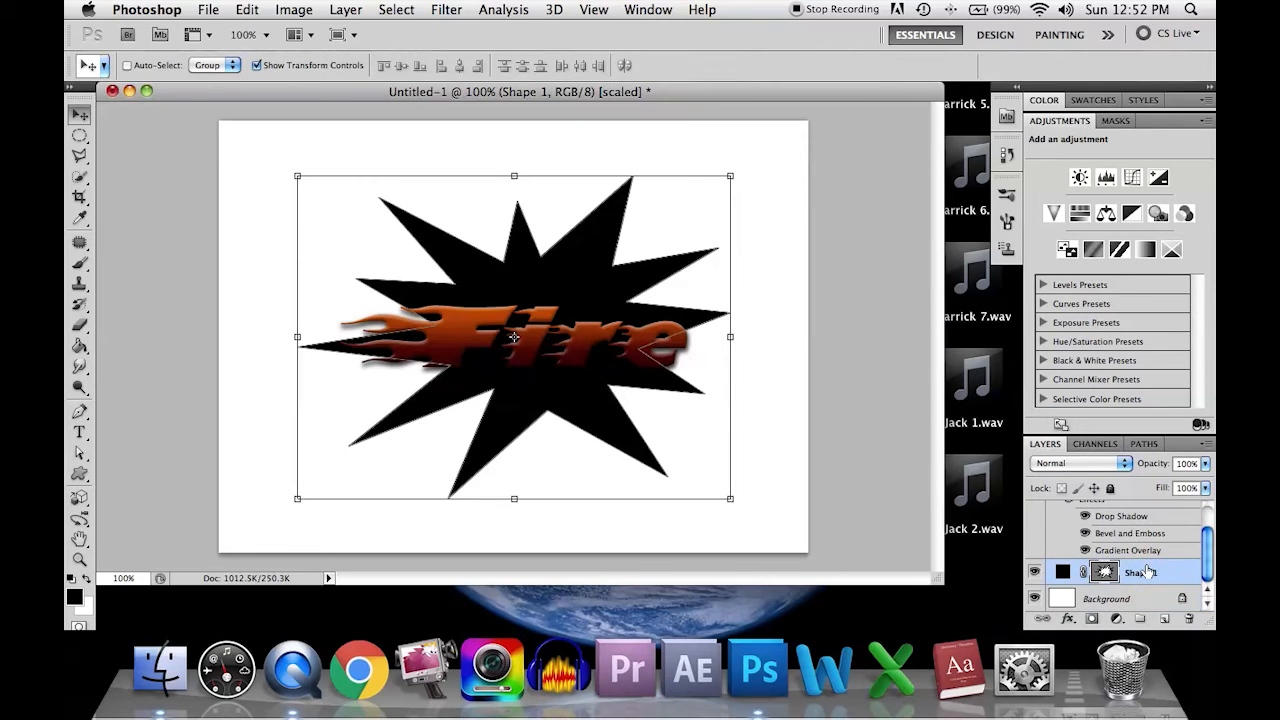
Step: Copy the Fire text's layer style and paste it onto the starburst shape layer
click(1192, 512)
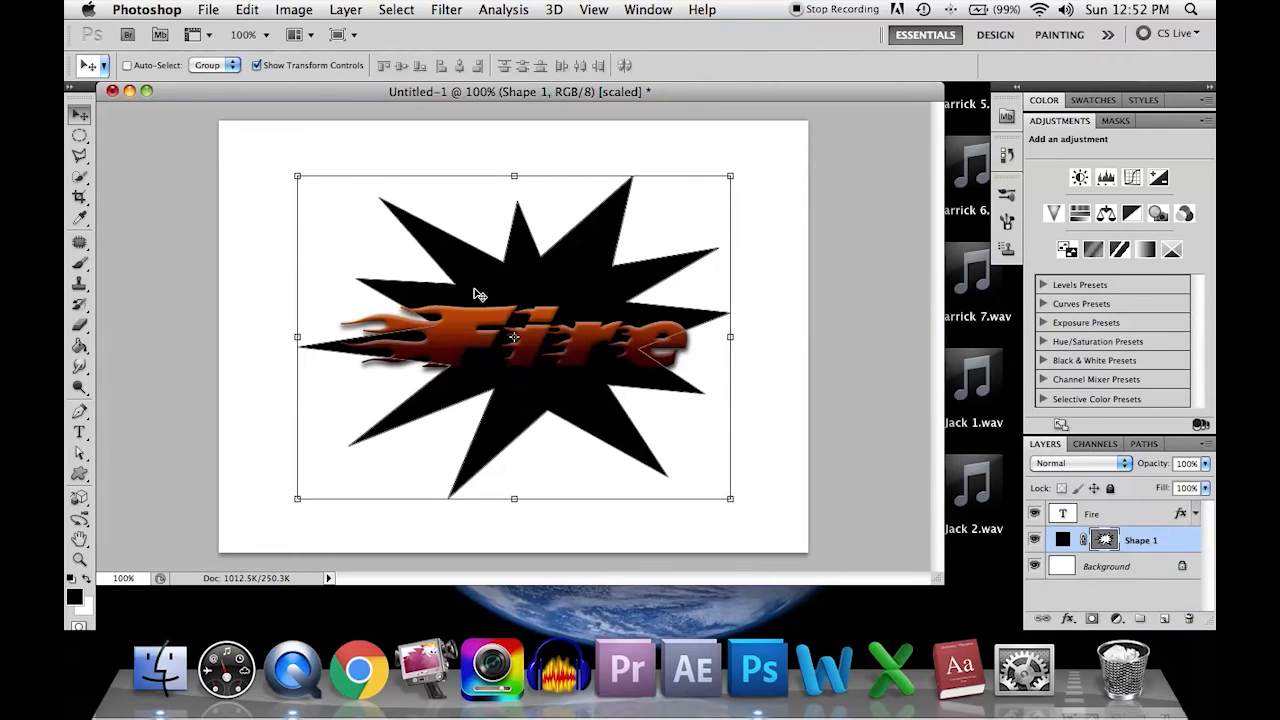
right_click(1126, 515)
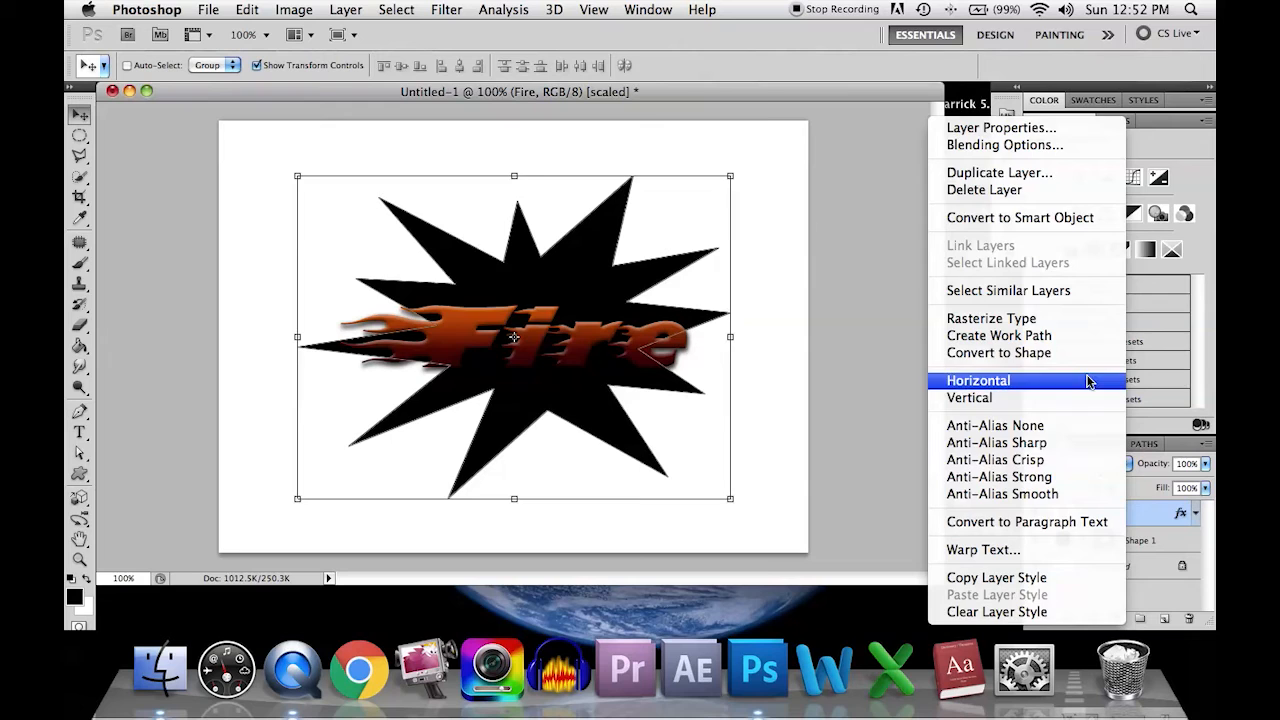
click(1160, 515)
right_click(1128, 515)
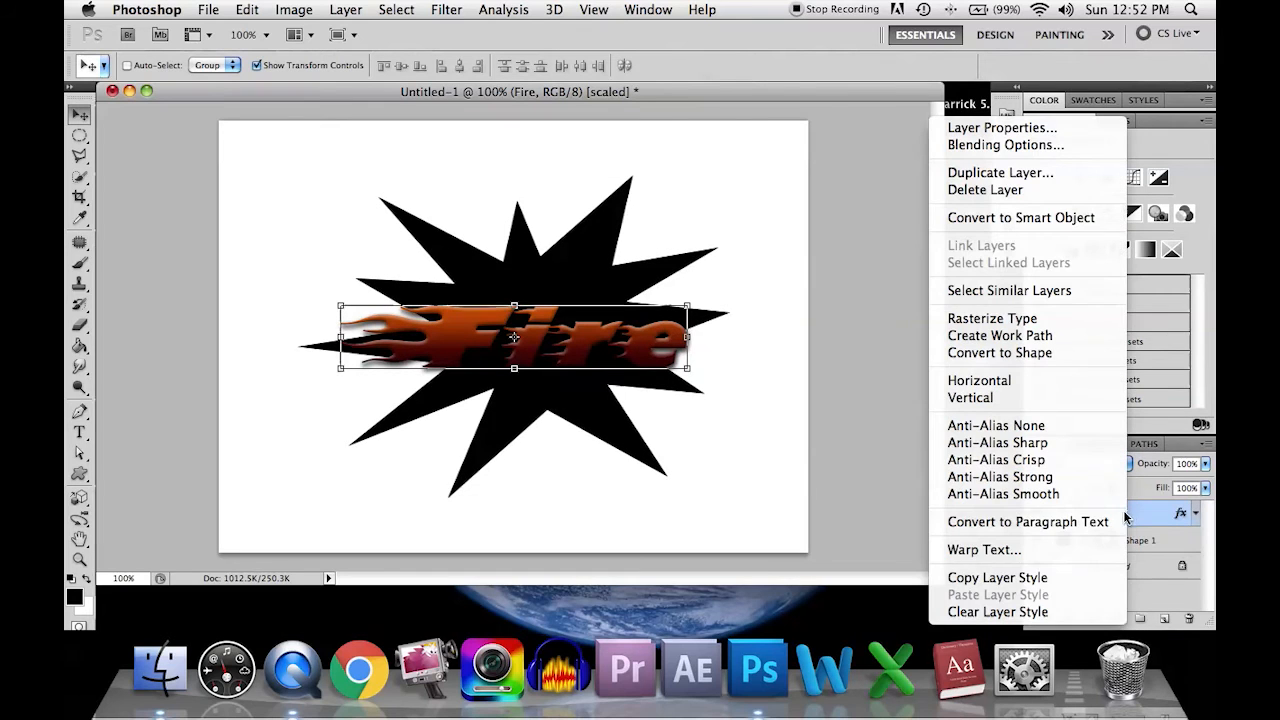
click(1066, 582)
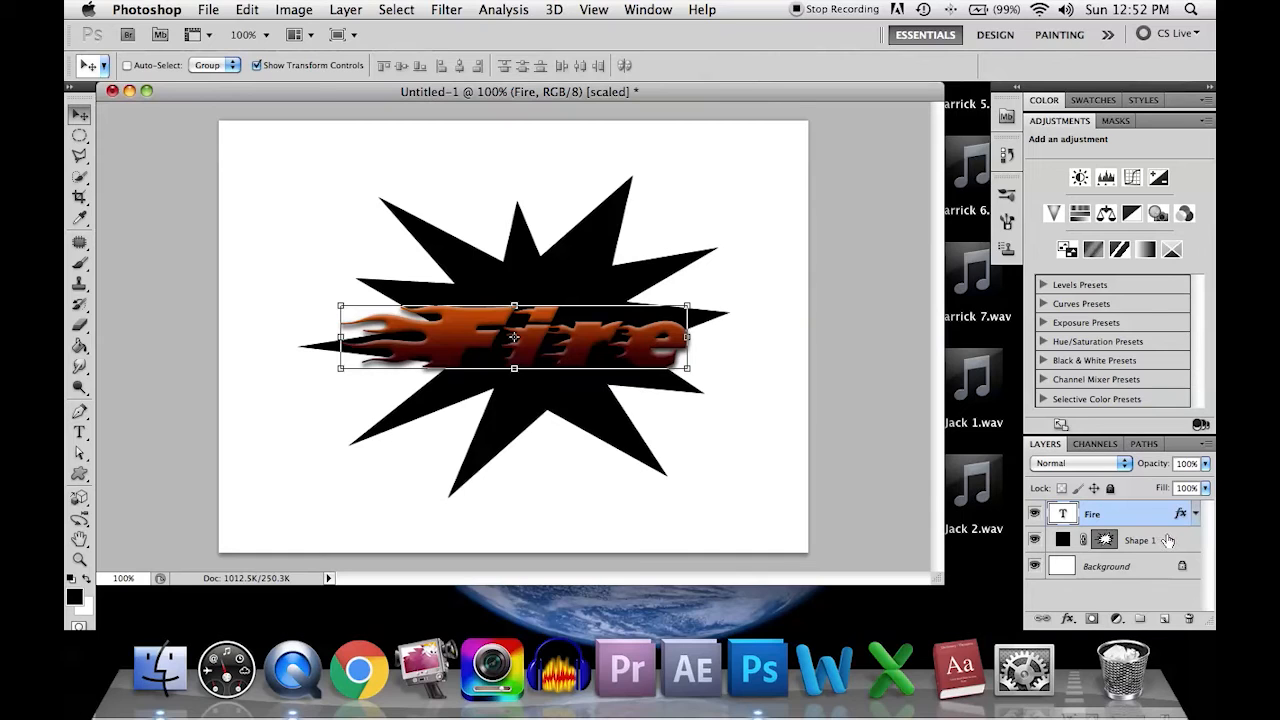
click(1168, 540)
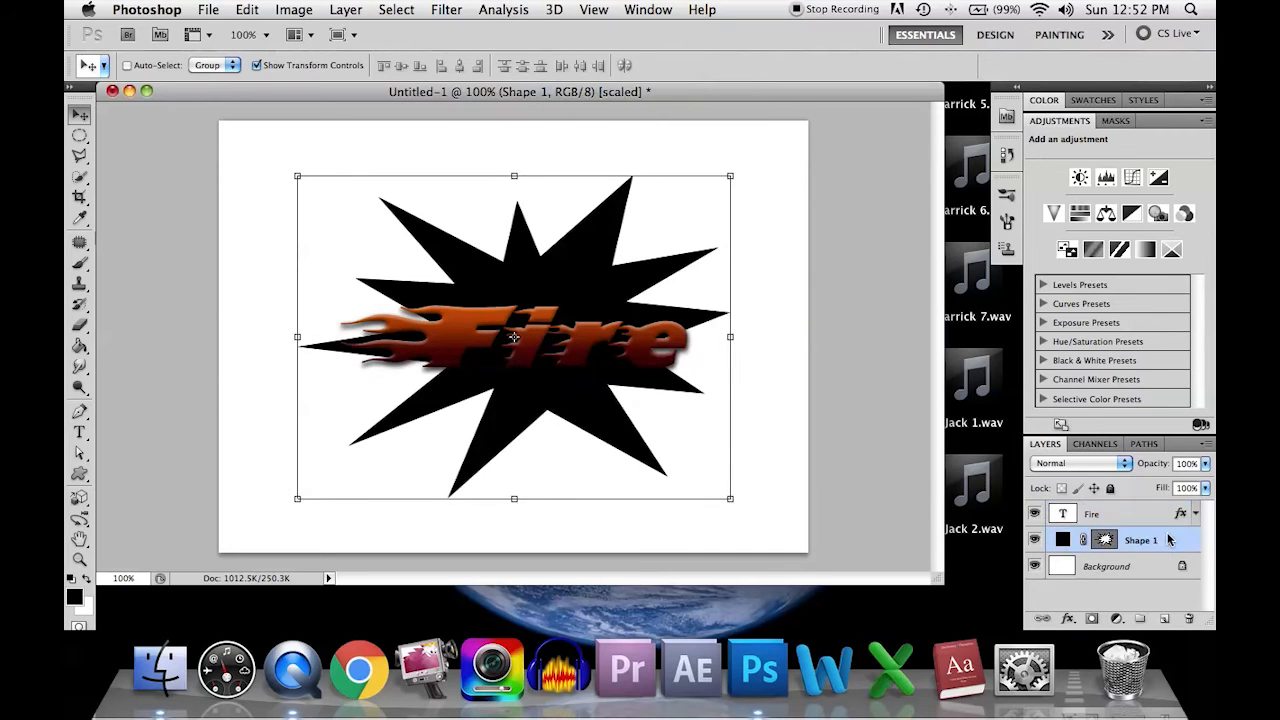
right_click(1168, 540)
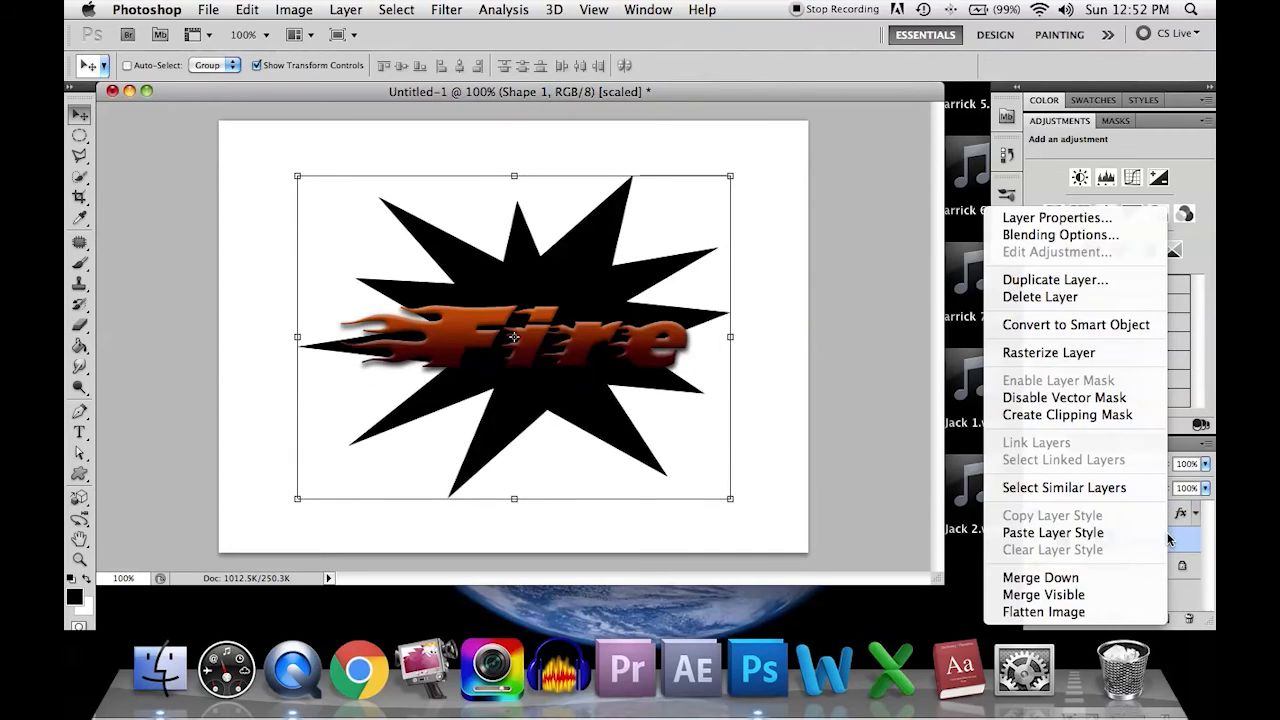
click(1072, 540)
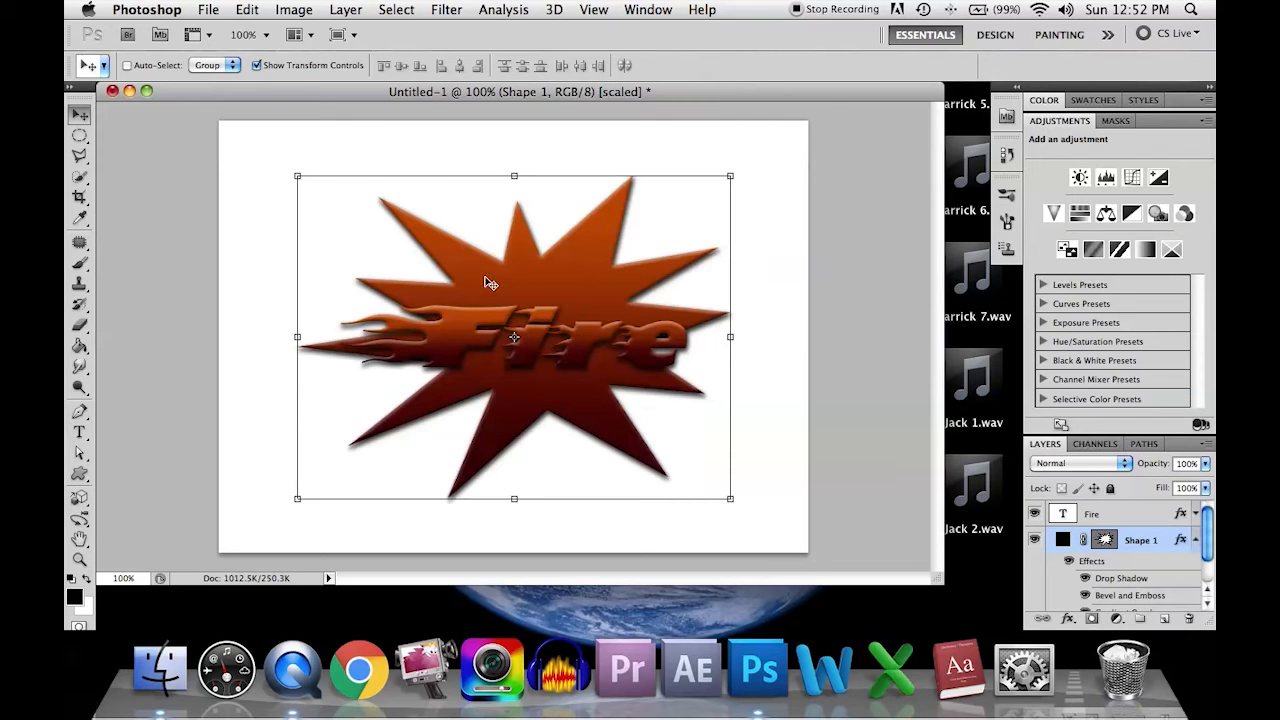
Step: With the starburst layer active, trace a closed Polygonal Lasso selection just inside the starburst's outline, following all its points
drag(522, 288, 510, 291)
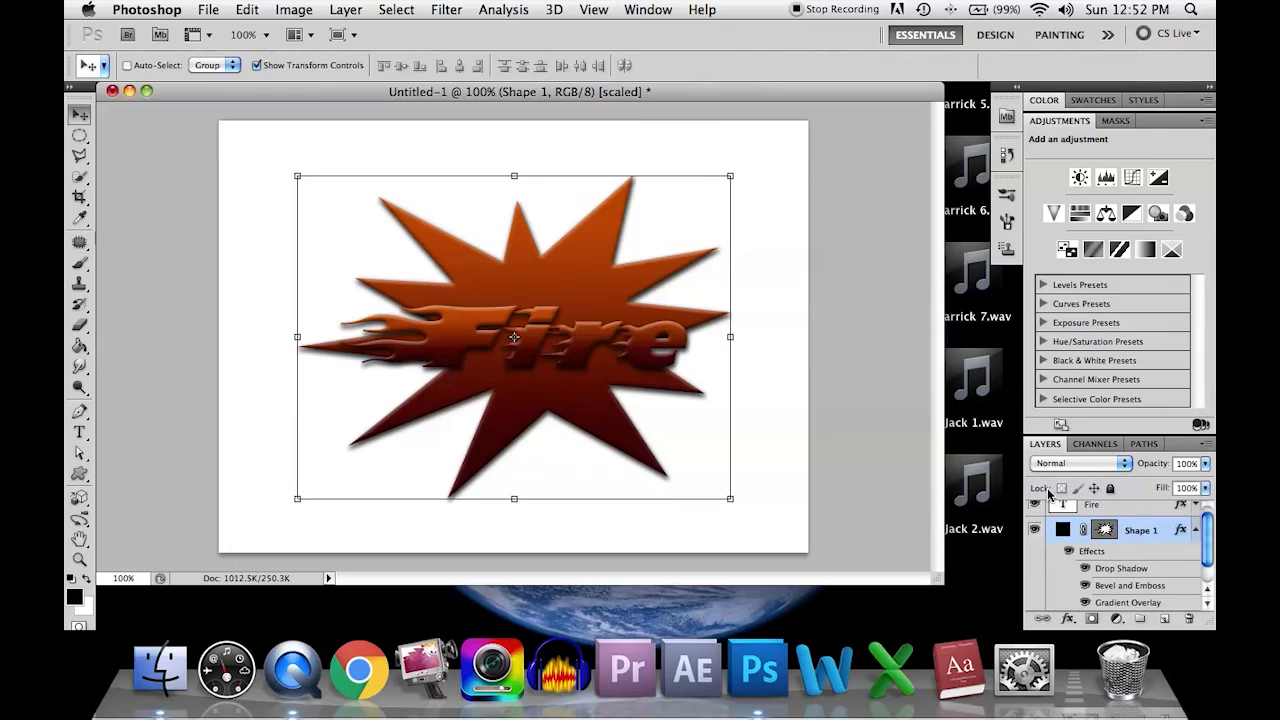
click(1134, 510)
click(1143, 532)
drag(78, 156, 136, 172)
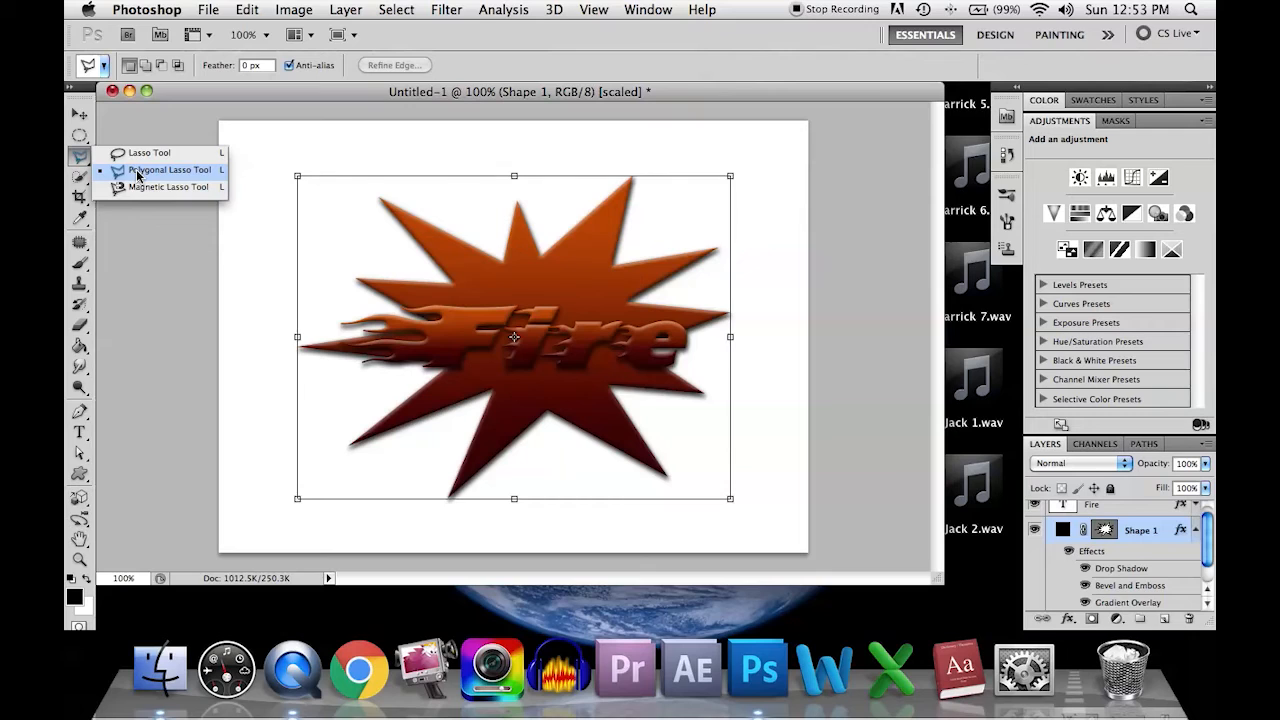
click(137, 172)
click(401, 203)
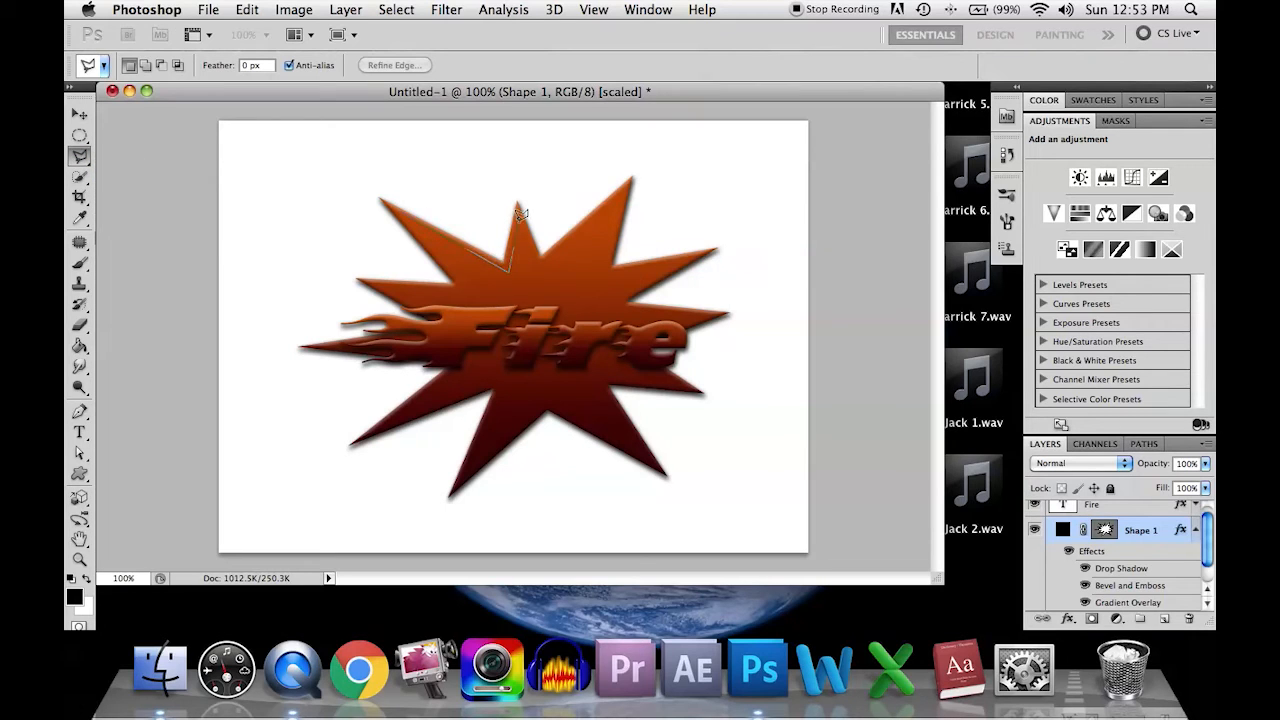
click(540, 266)
click(602, 276)
click(612, 302)
click(697, 318)
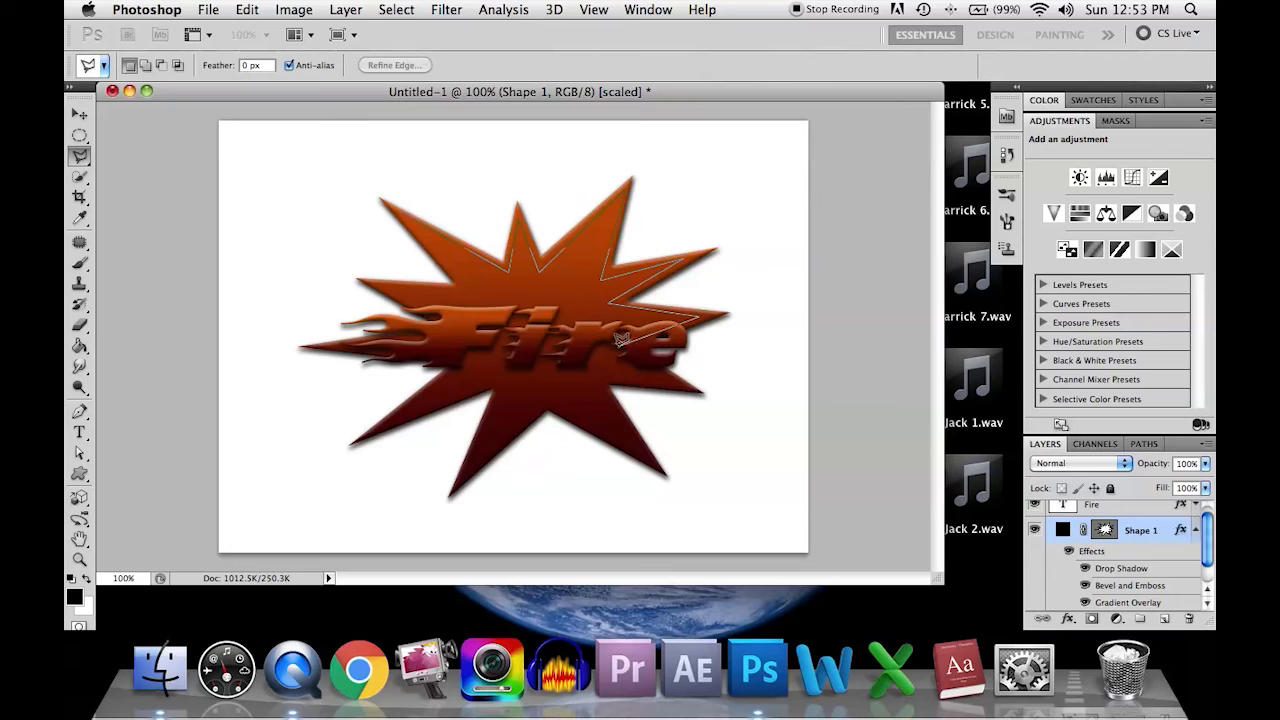
click(621, 342)
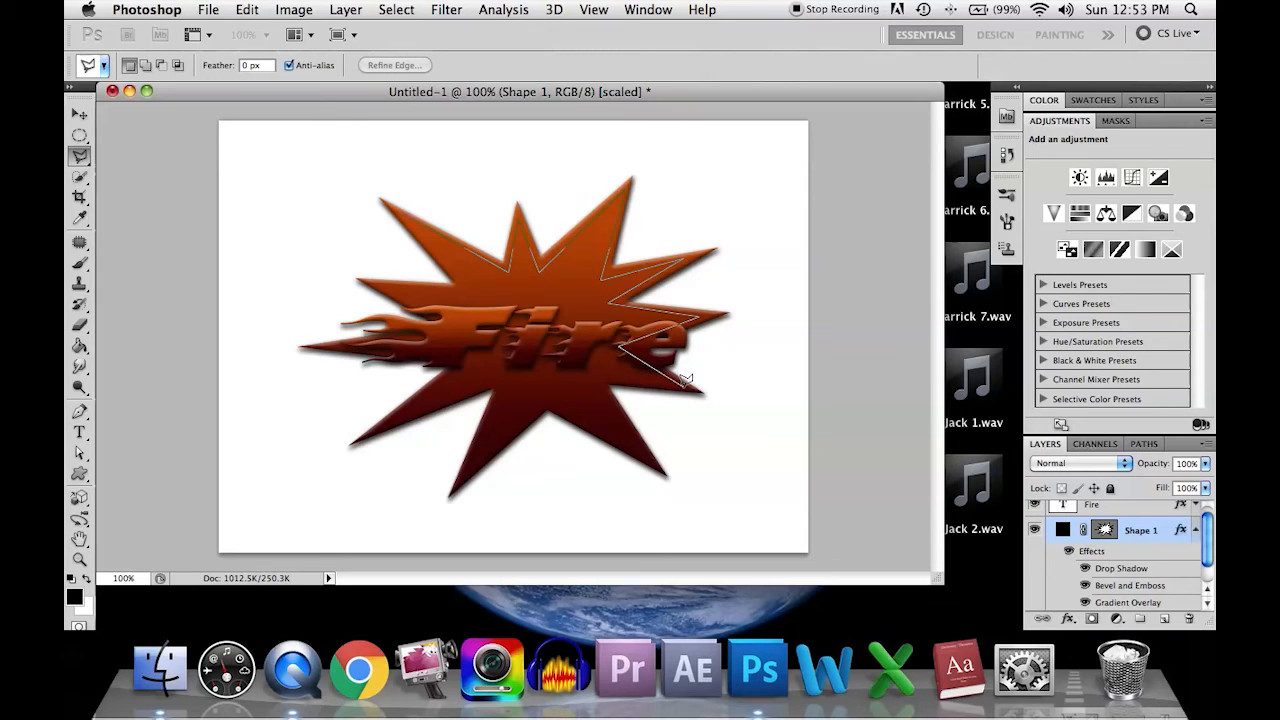
click(695, 389)
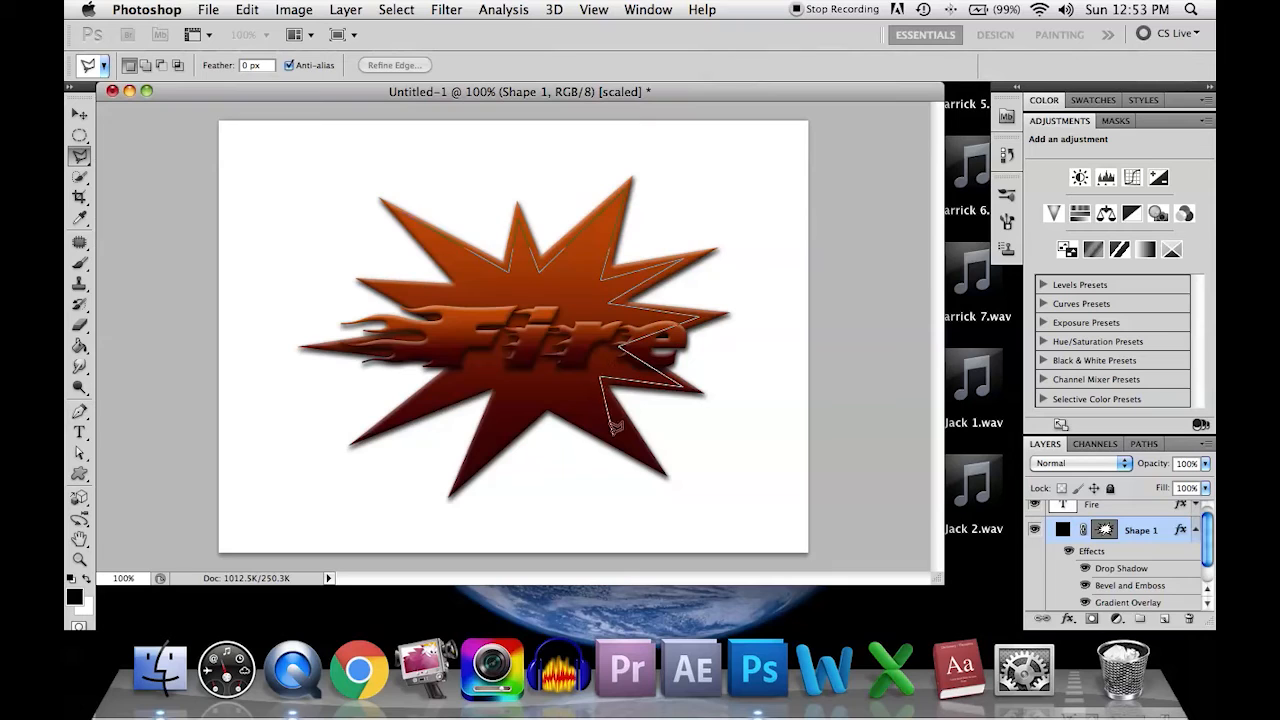
click(642, 450)
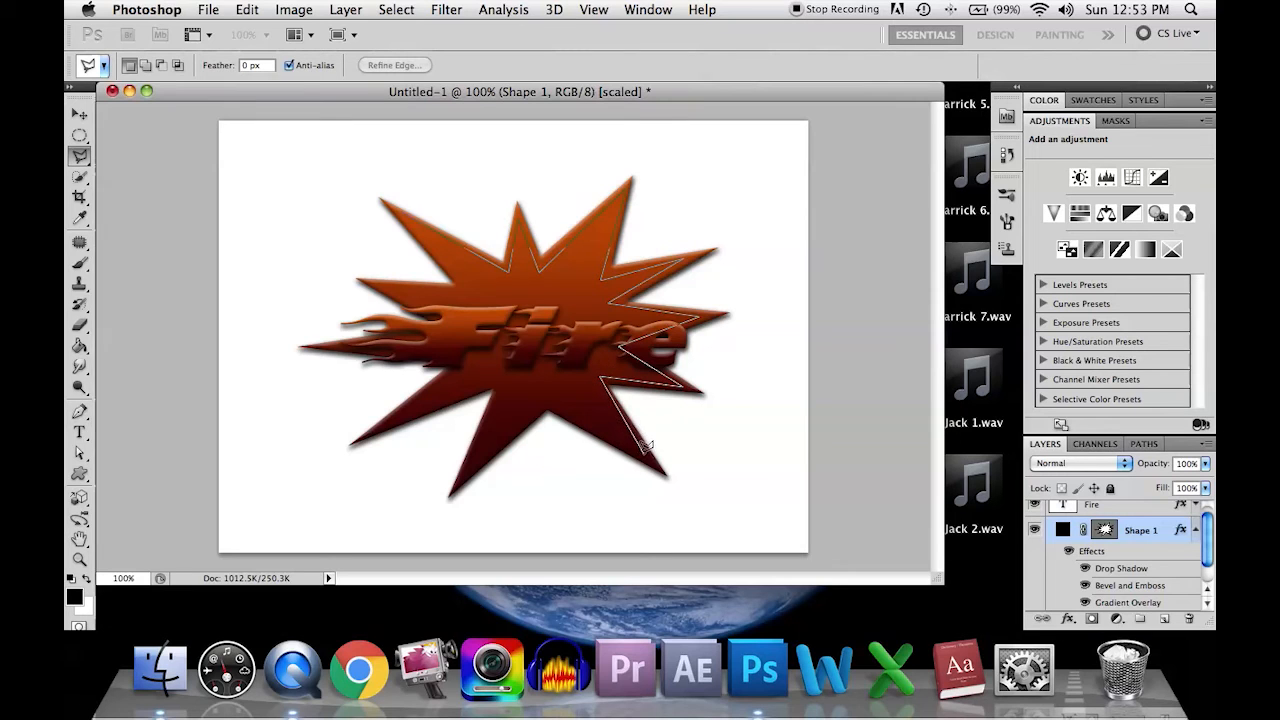
click(540, 400)
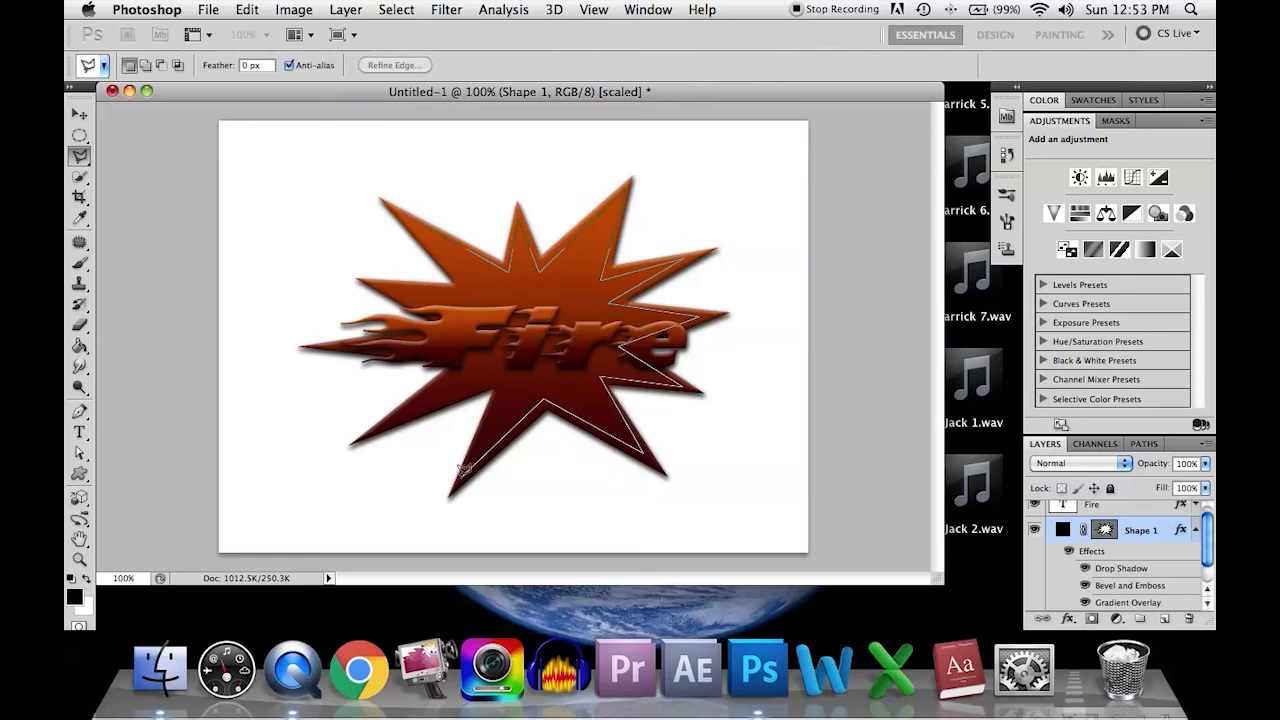
click(500, 372)
click(379, 418)
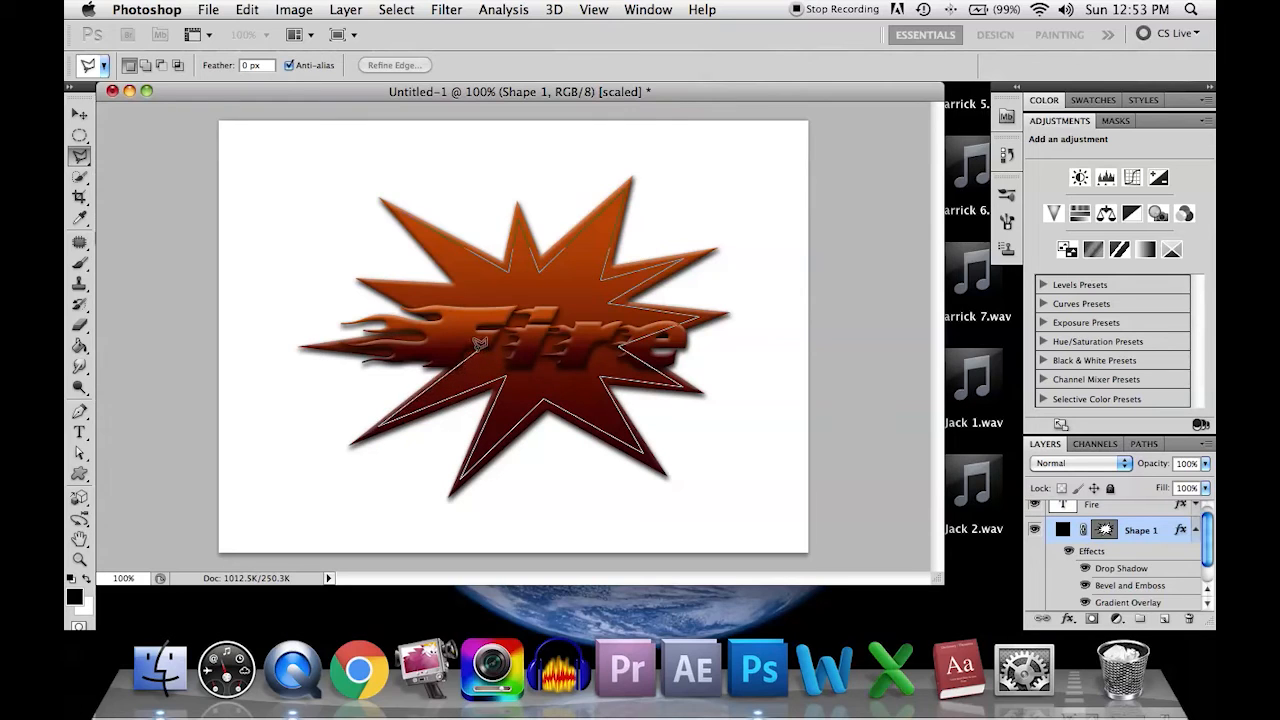
click(472, 355)
click(378, 332)
key(v)
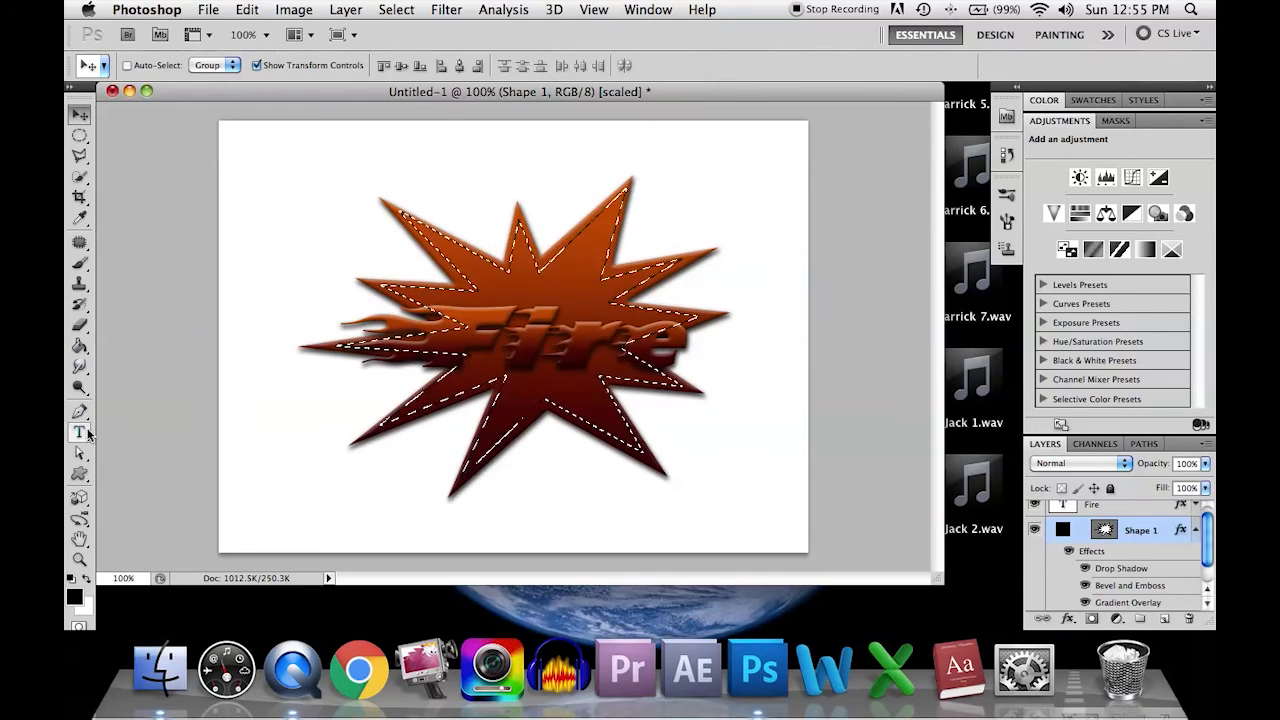
Step: Rasterize the starburst shape layer and erase the upper part of the selected interior with a 19 px Eraser
click(79, 327)
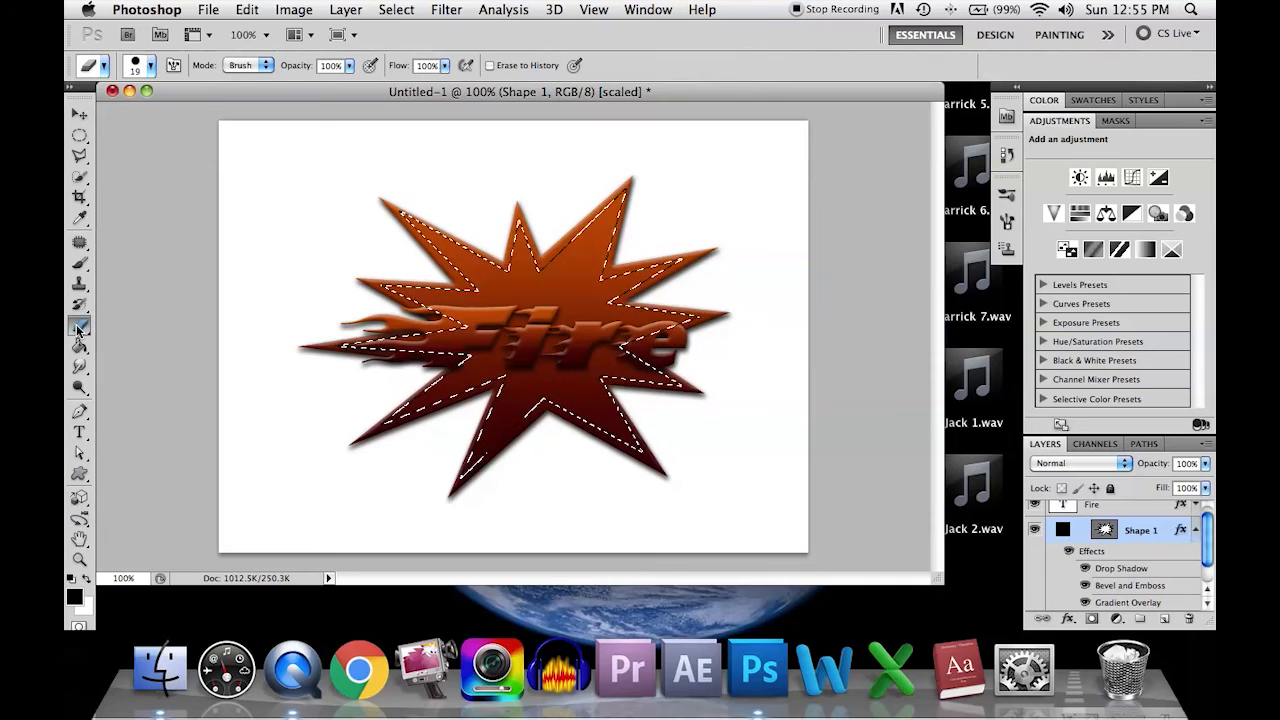
click(487, 314)
click(772, 255)
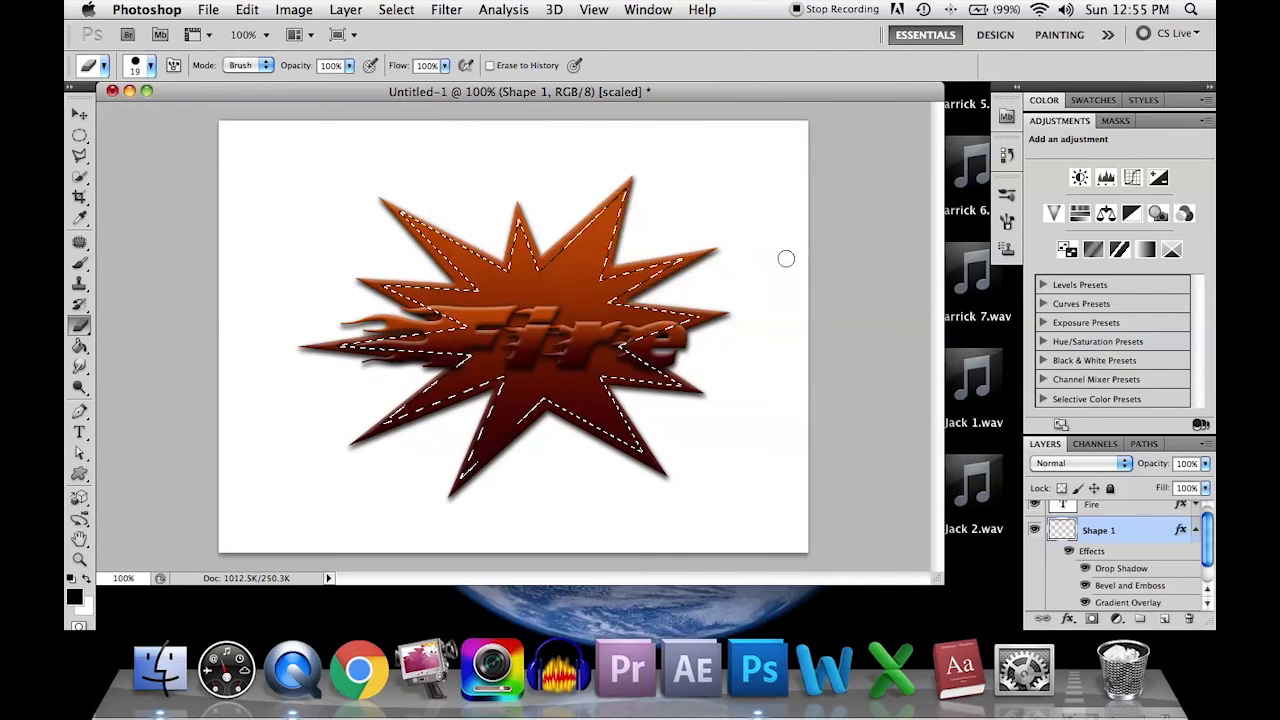
mouse_move(393, 289)
mouse_down()
mouse_move(503, 306)
mouse_move(440, 299)
mouse_move(388, 200)
mouse_move(470, 255)
mouse_move(394, 200)
mouse_move(497, 254)
mouse_move(397, 183)
mouse_move(470, 255)
mouse_move(420, 240)
mouse_move(533, 297)
mouse_move(530, 255)
mouse_move(450, 245)
mouse_move(546, 313)
mouse_move(610, 220)
mouse_move(590, 270)
mouse_move(628, 239)
mouse_move(690, 272)
mouse_move(769, 260)
mouse_move(615, 308)
mouse_move(546, 348)
mouse_up()
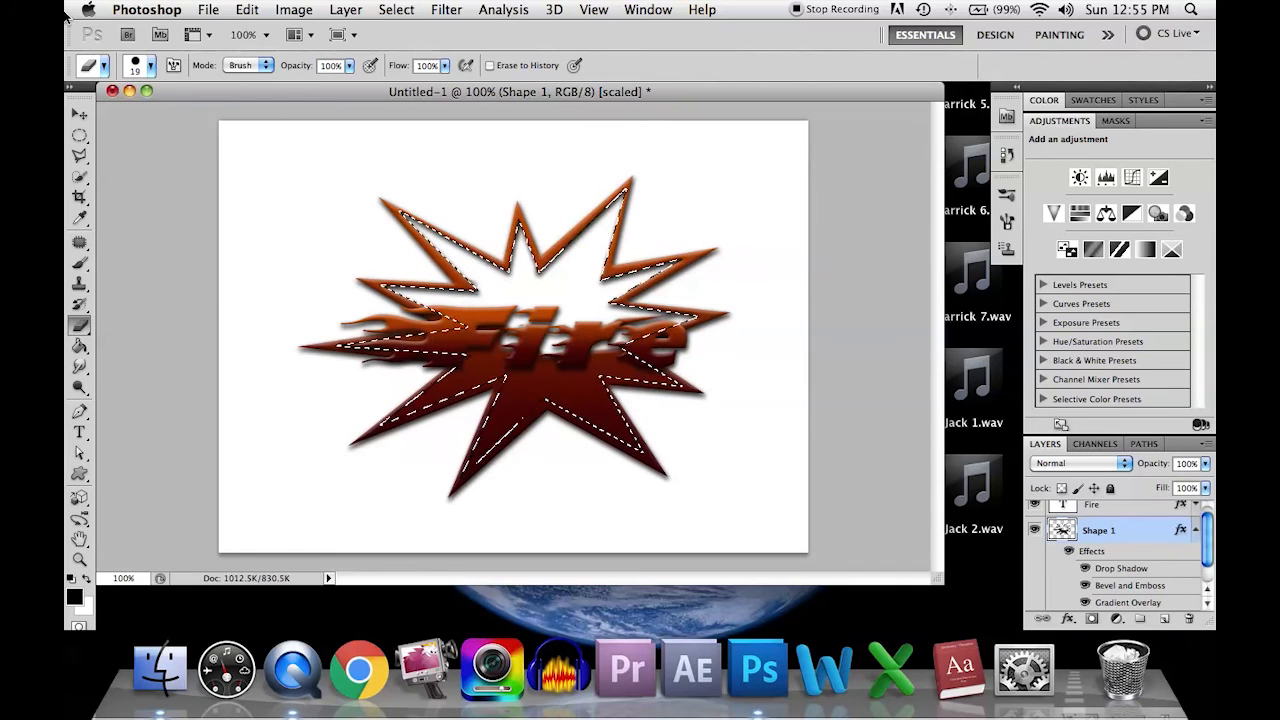
Step: Set the Eraser size to 56 px, erase the remaining starburst fill inside the selection, and deselect
click(151, 66)
click(135, 112)
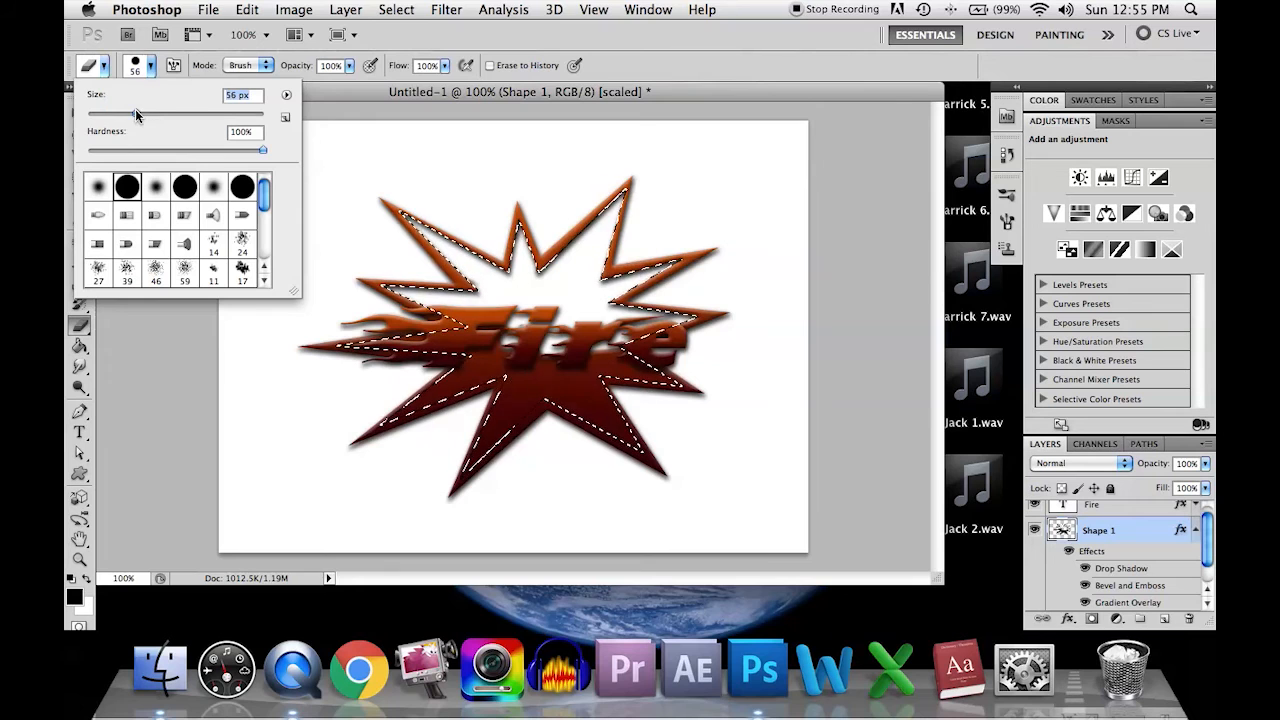
click(383, 100)
mouse_move(574, 229)
mouse_down()
mouse_move(471, 329)
mouse_move(472, 298)
mouse_move(477, 336)
mouse_move(522, 362)
mouse_move(610, 370)
mouse_move(458, 449)
mouse_move(521, 450)
mouse_move(564, 381)
mouse_move(551, 375)
mouse_move(715, 401)
mouse_move(711, 311)
mouse_move(332, 300)
mouse_move(405, 333)
mouse_move(400, 360)
mouse_move(440, 368)
mouse_up()
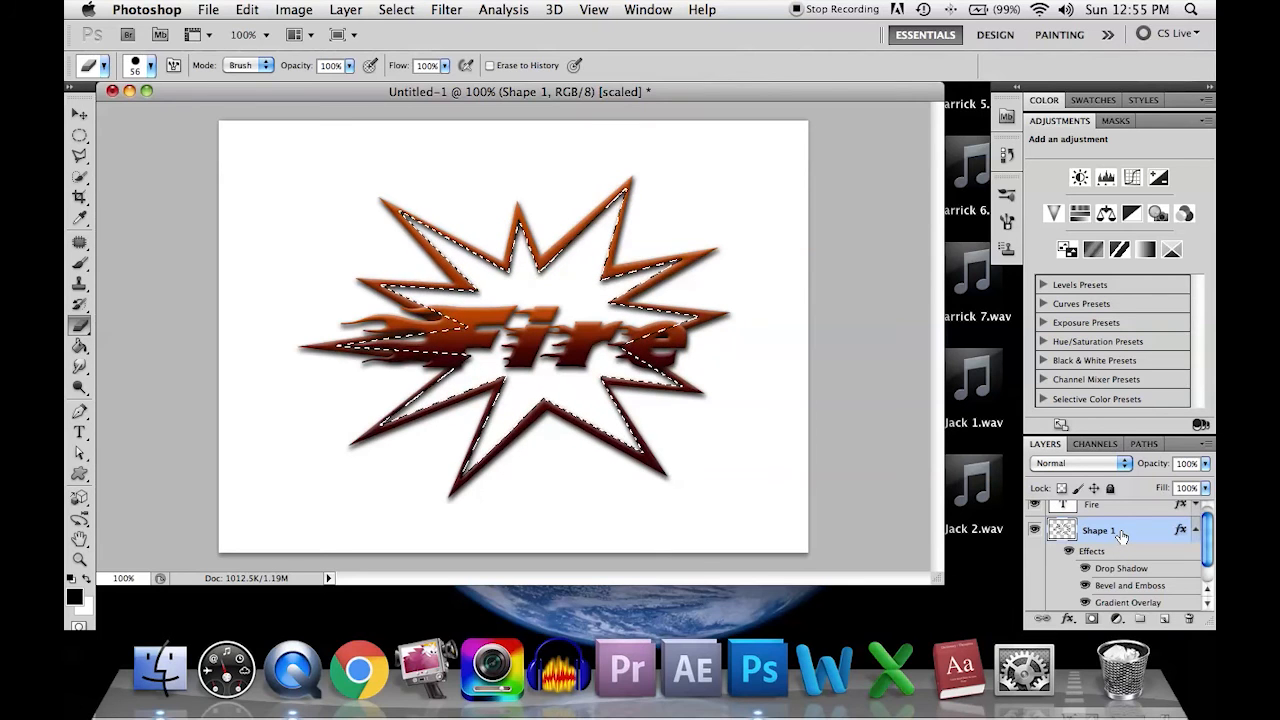
key(super+d)
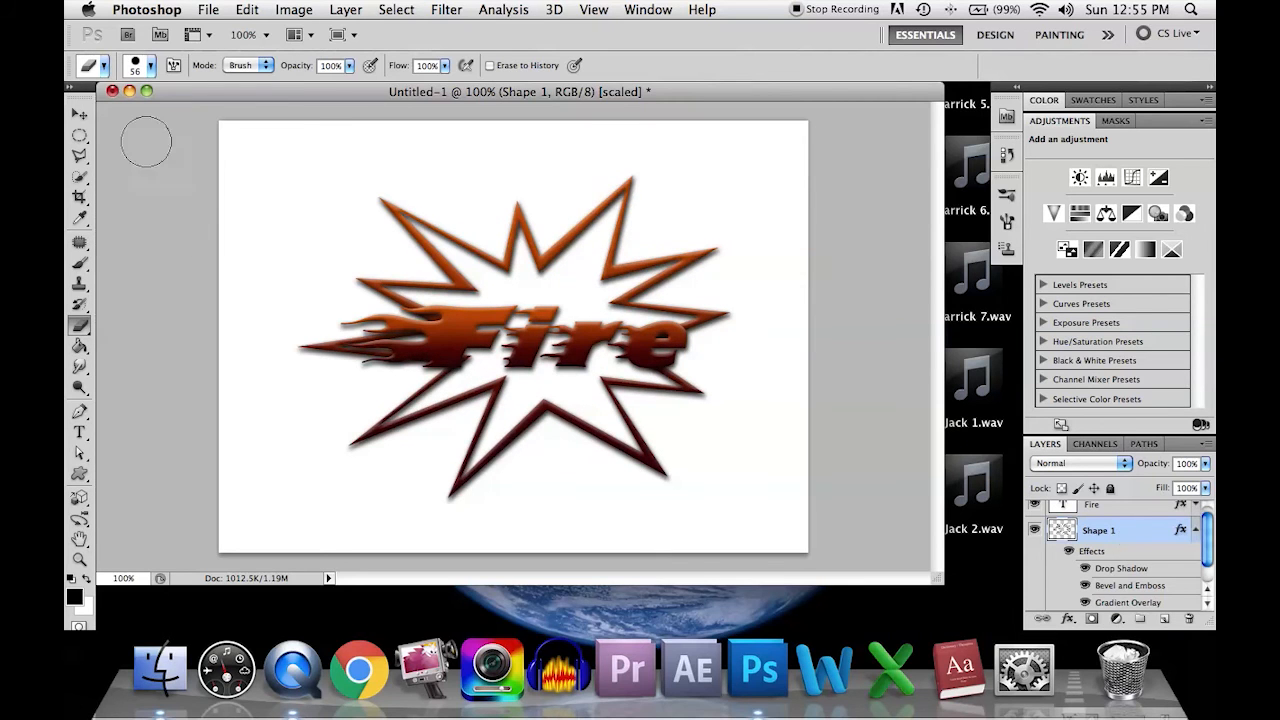
Step: Rotate the hollow starburst about 16.74° clockwise around the Fire text and commit the transform
click(79, 113)
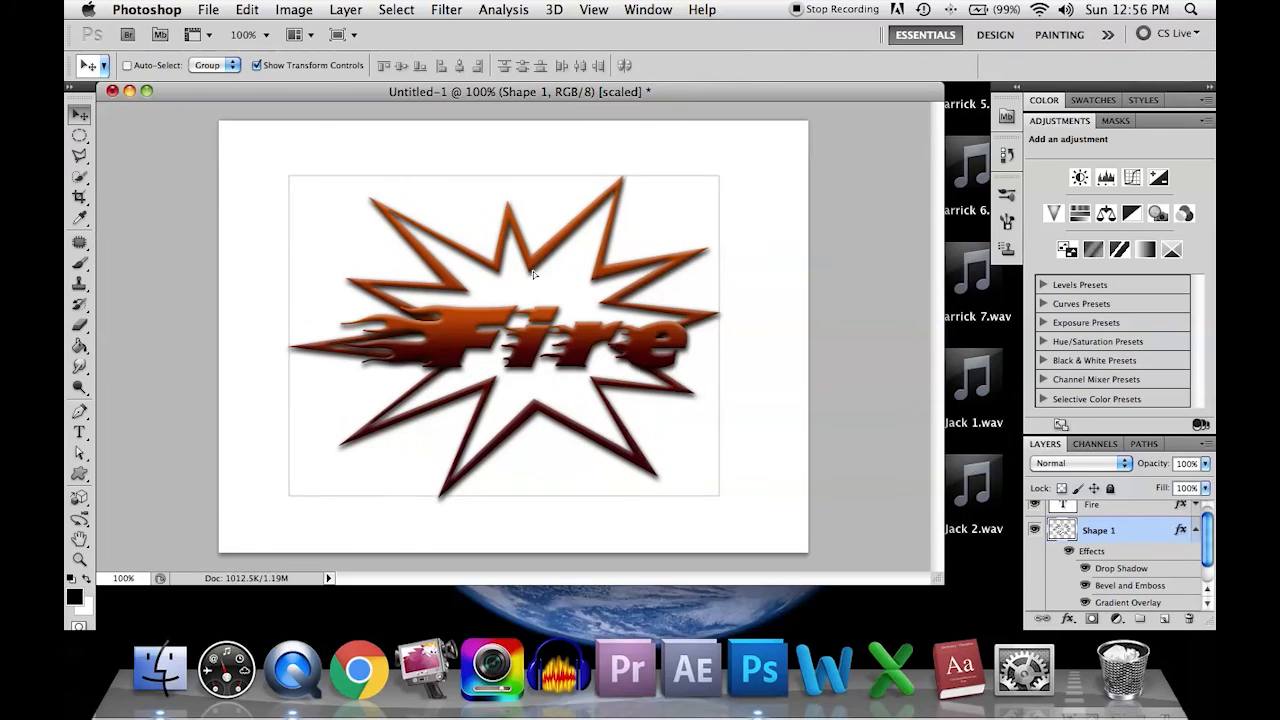
drag(540, 278, 540, 279)
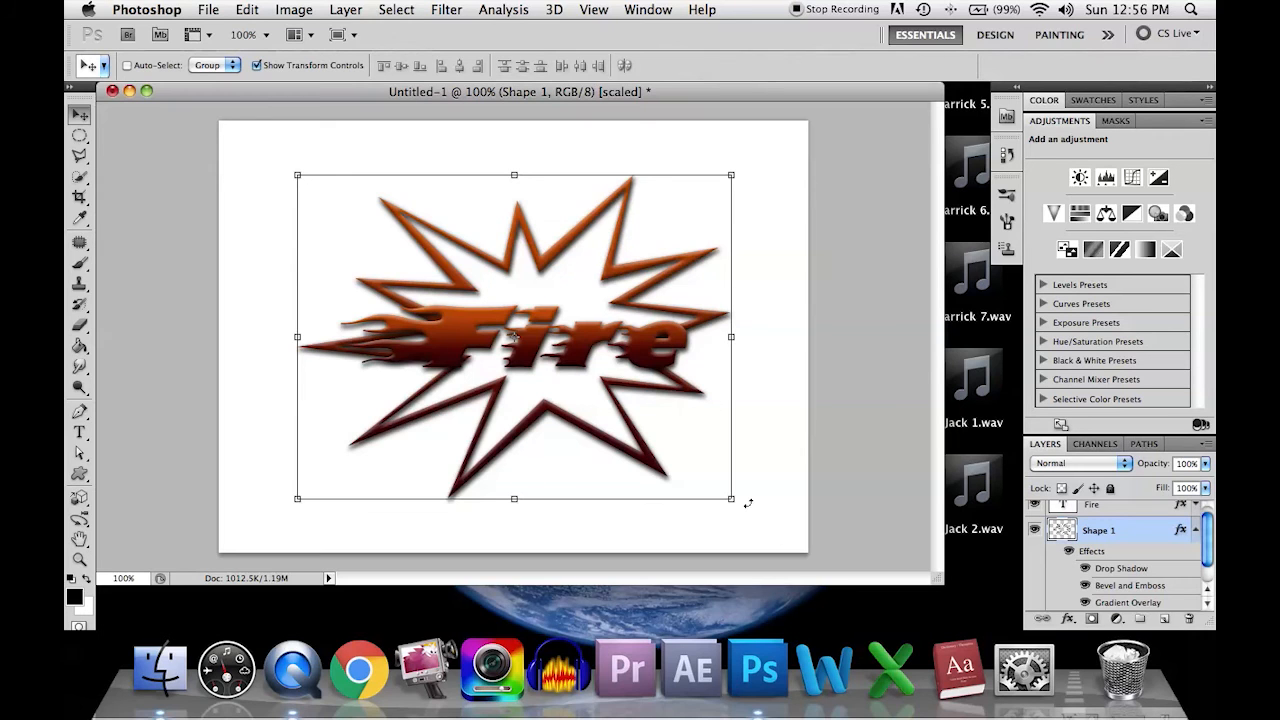
drag(744, 512, 667, 546)
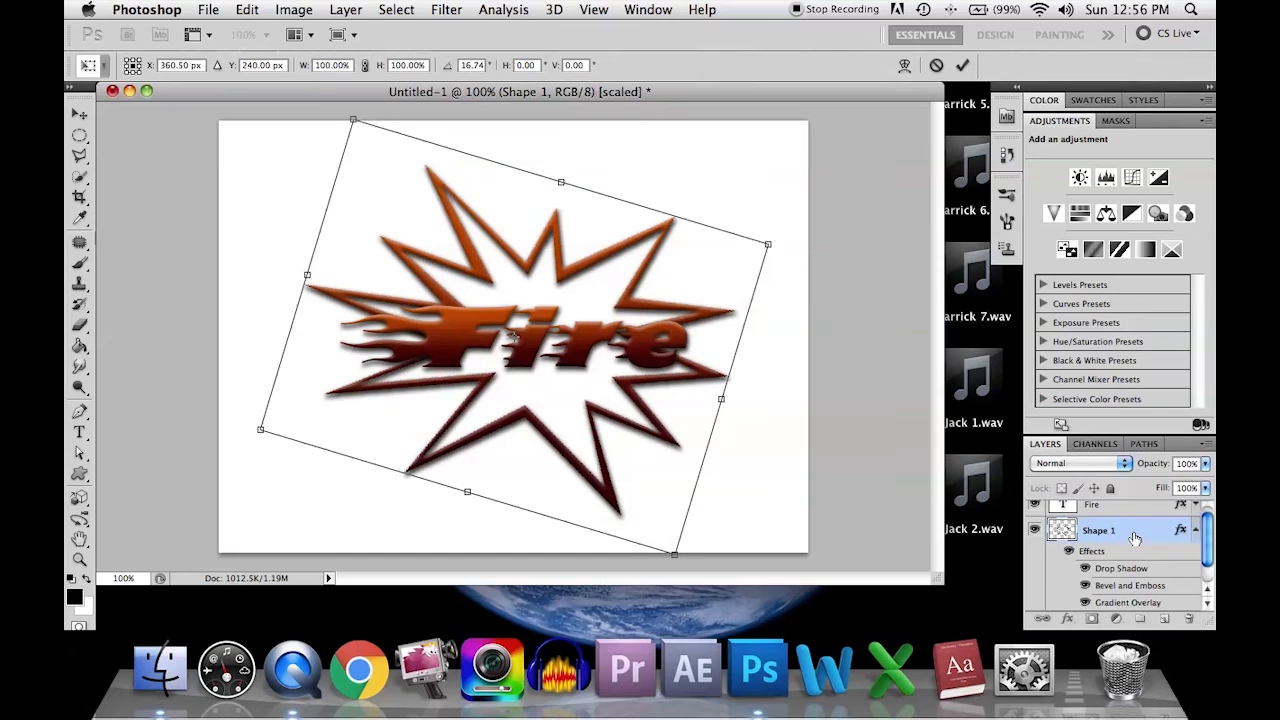
key(Escape)
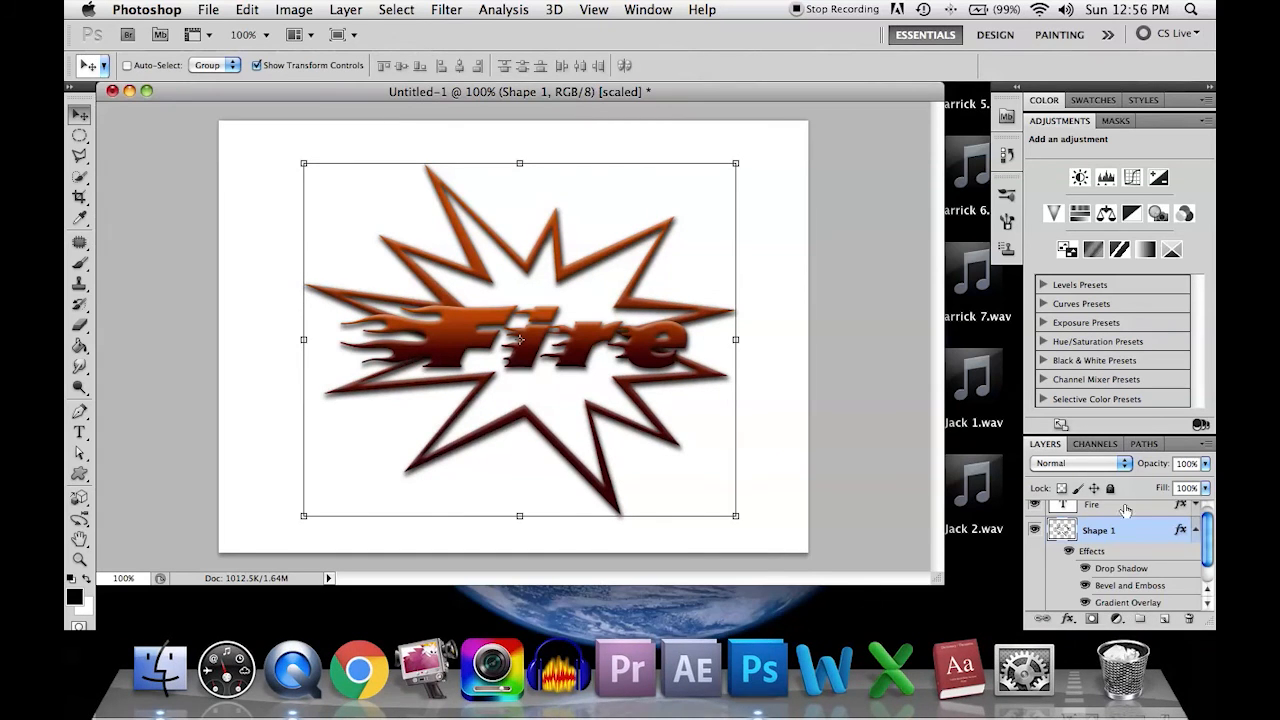
Step: Start a Save As to the Desktop and name the file FireLogo
click(207, 9)
click(507, 318)
click(457, 227)
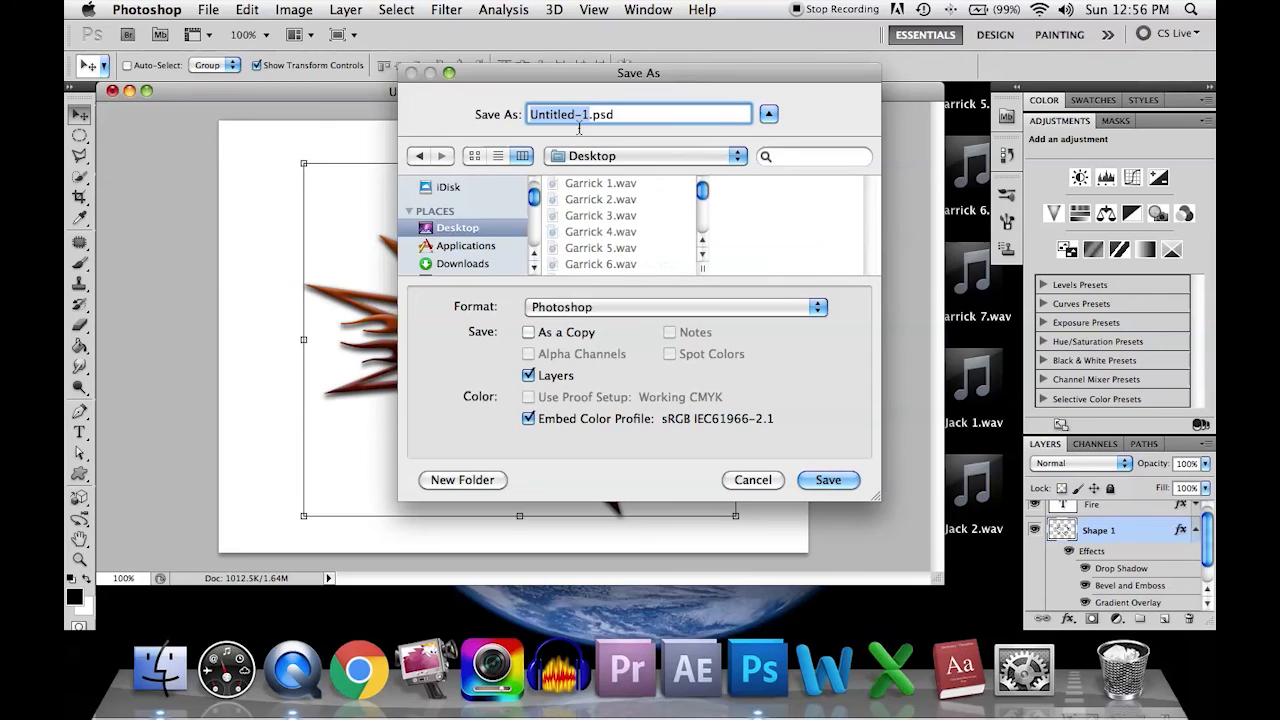
text(F)
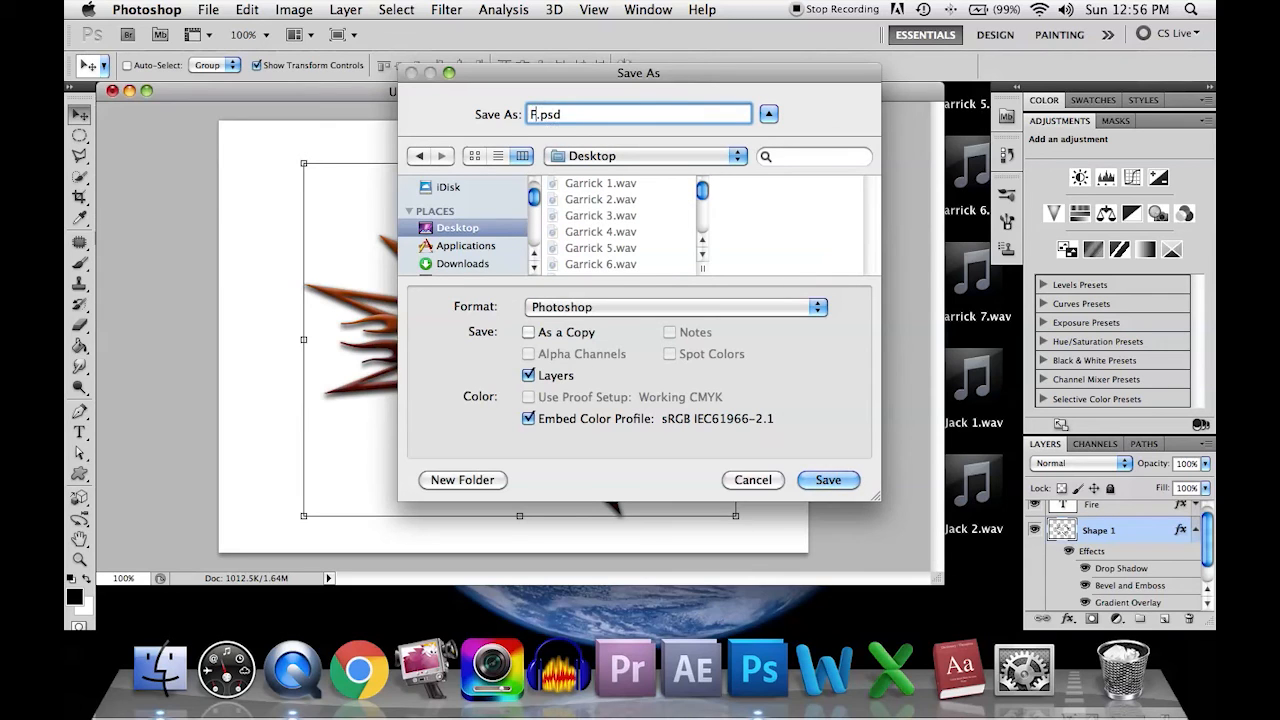
text(ire)
text(Log)
text(of)
key(BackSpace)
text(go)
Step: Choose PNG as the format and save the FireLogo copy with Interlace set to None
click(620, 309)
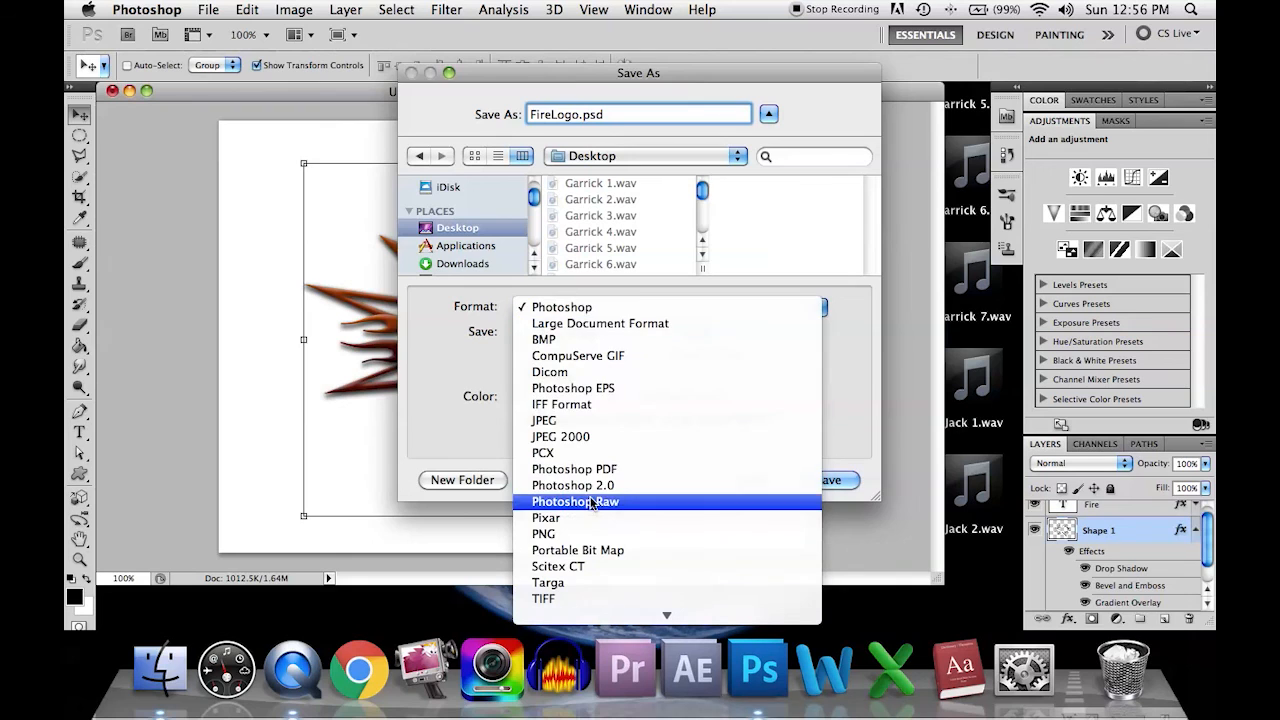
click(590, 534)
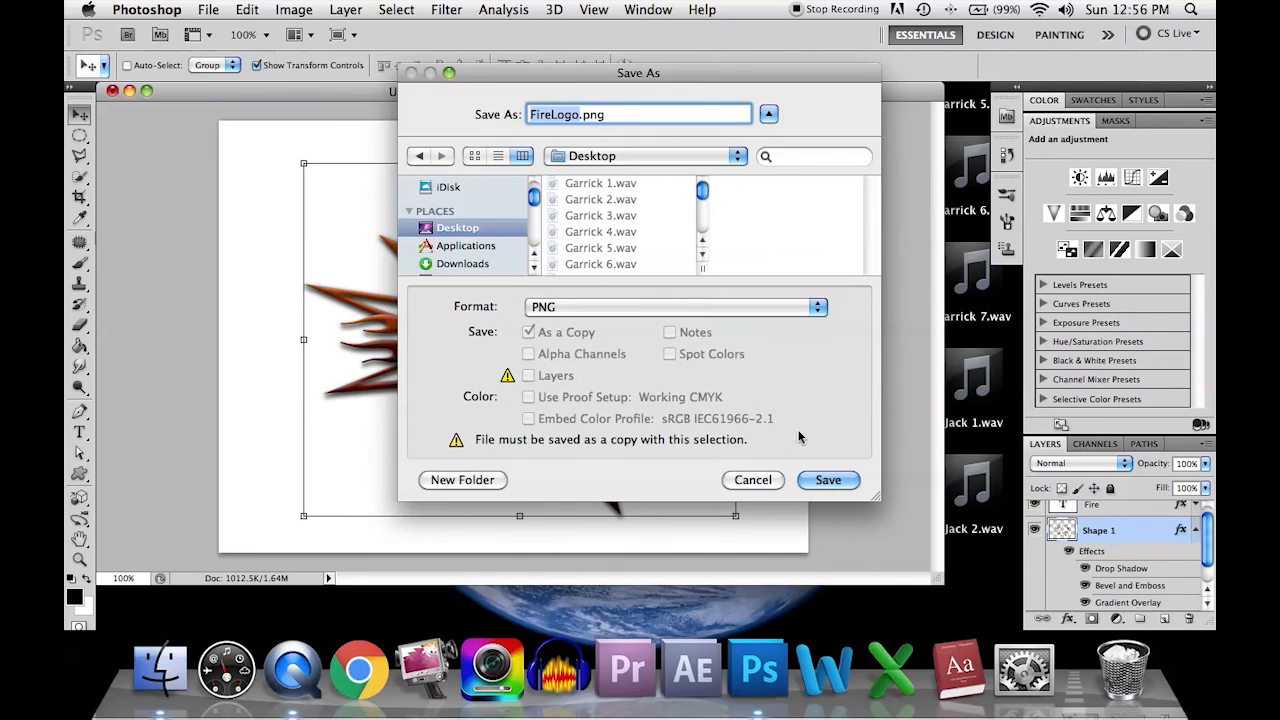
click(840, 484)
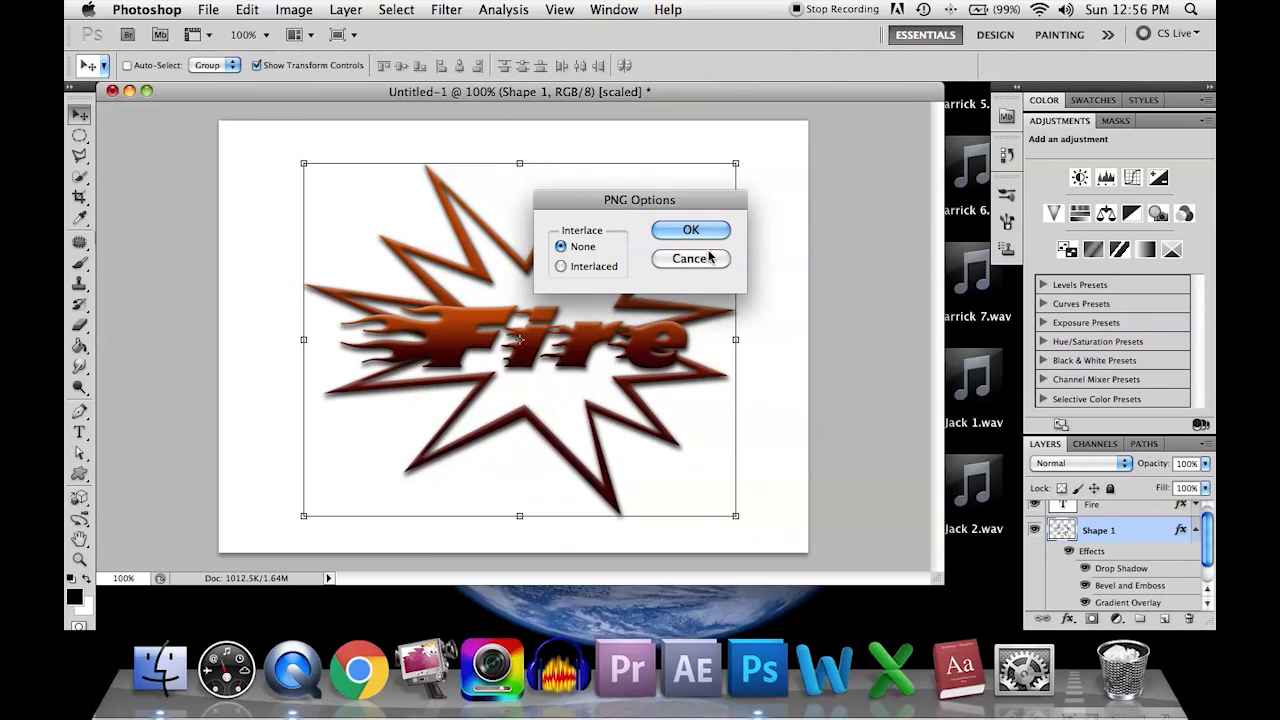
click(664, 232)
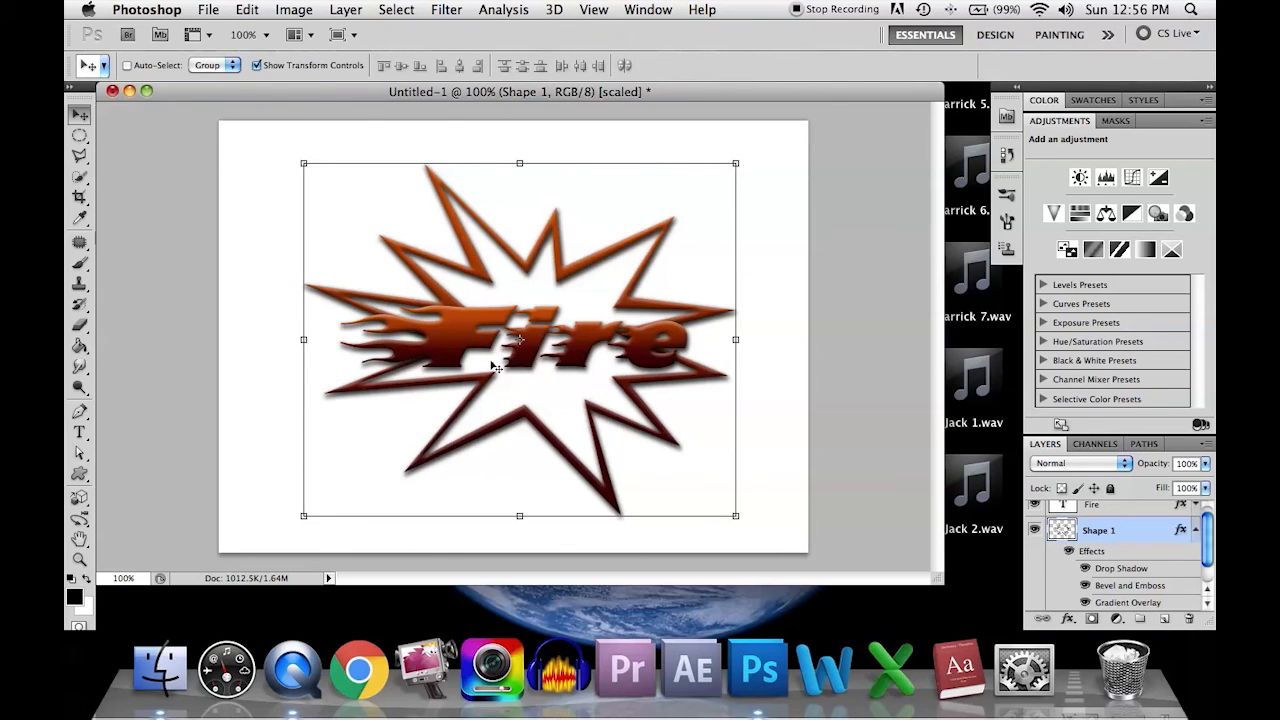
Step: Close the Untitled-1 document without saving its changes
click(112, 90)
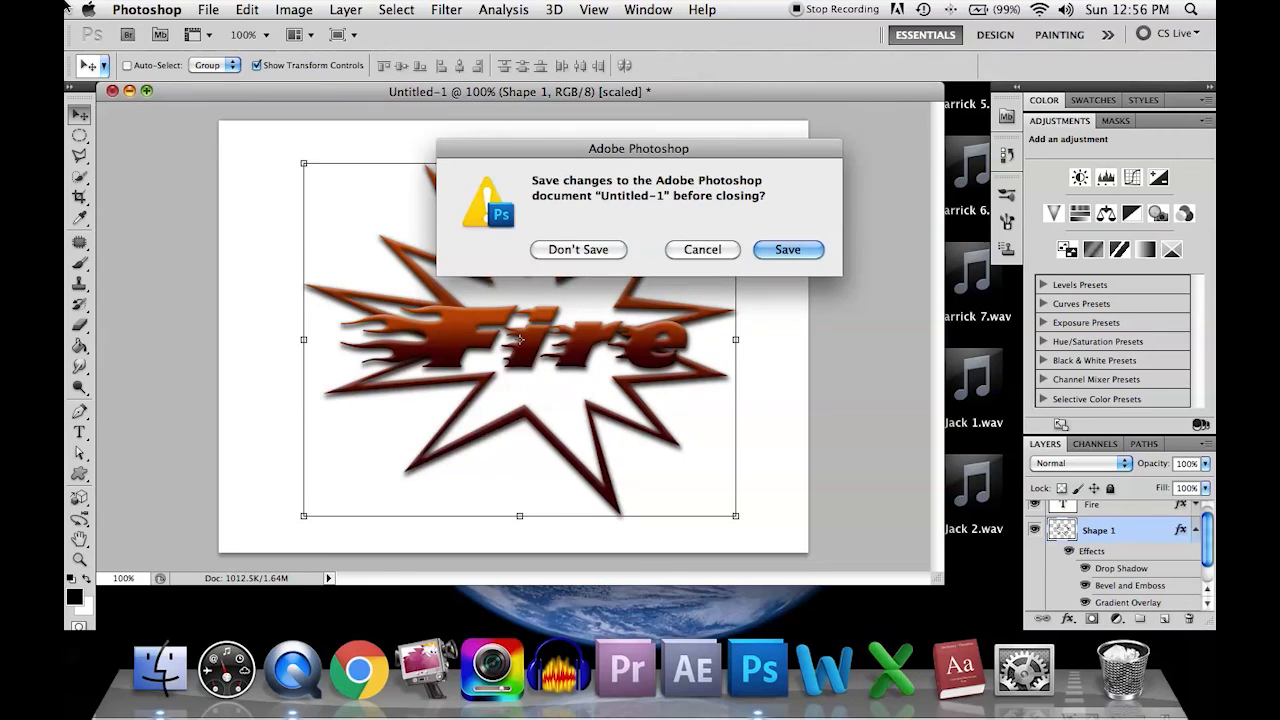
click(590, 248)
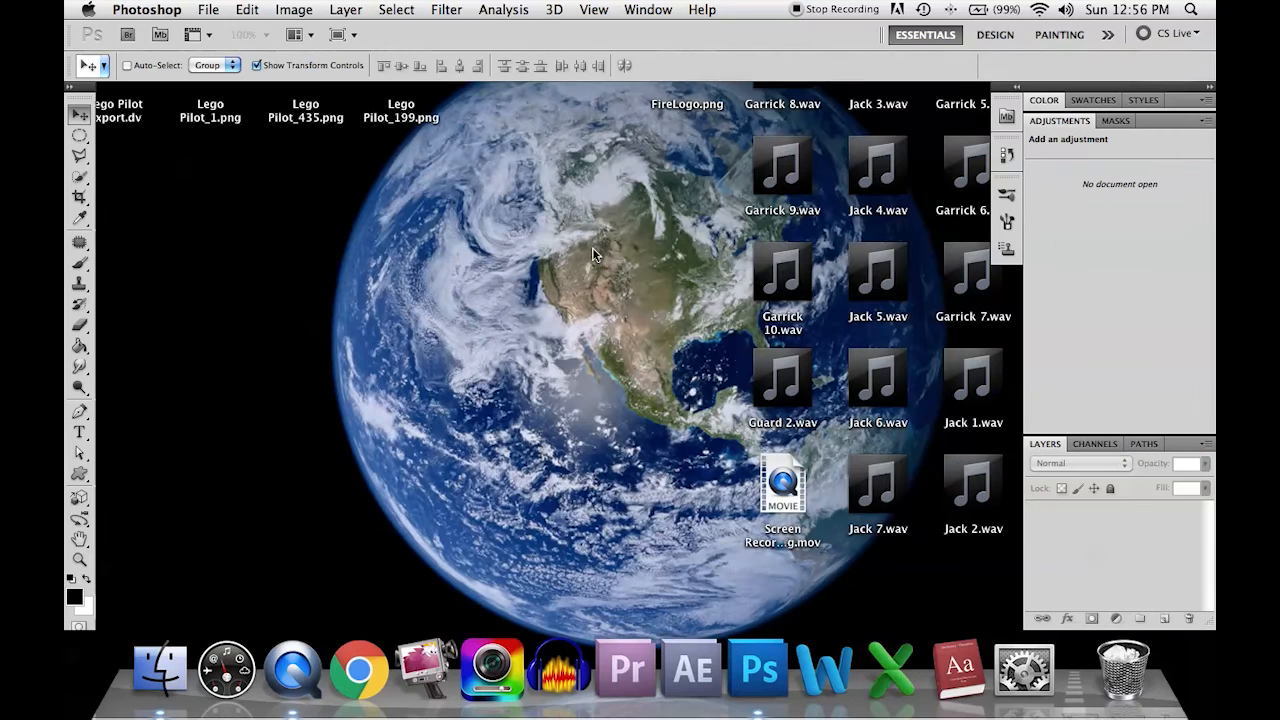
Step: Switch to the desktop, open FireLogo.png in Preview, and enlarge the window to inspect the exported logo
click(647, 437)
drag(703, 60, 405, 362)
double_click(405, 385)
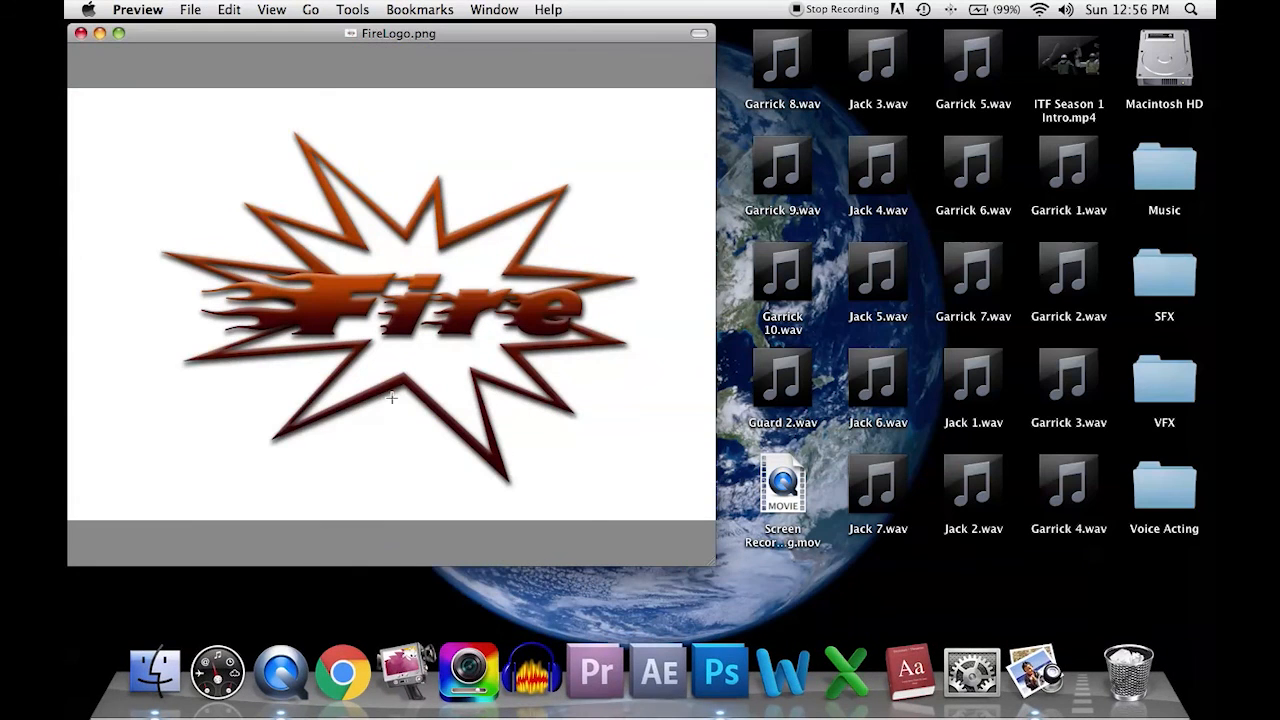
drag(713, 563, 838, 610)
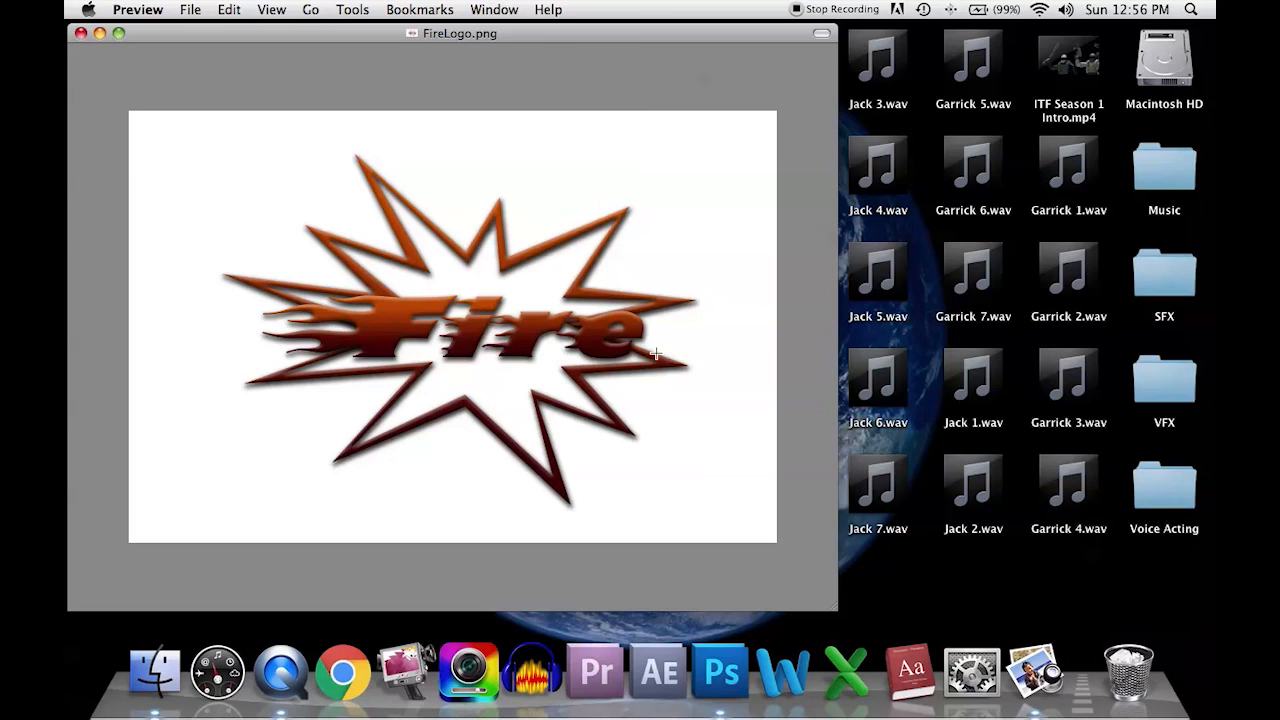